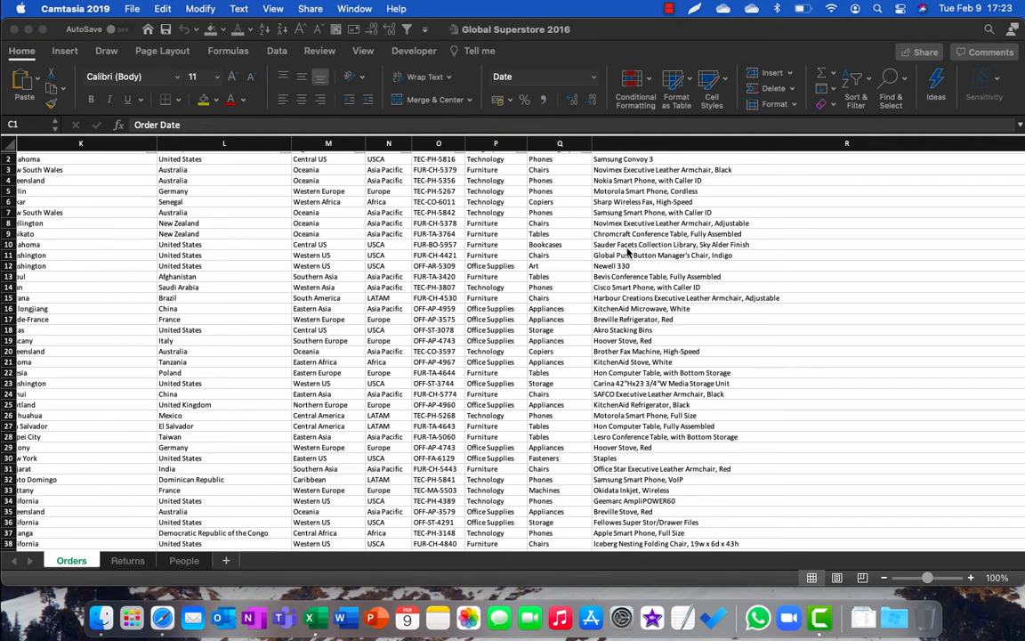
Step: Examine the extent of the Orders data from the header row to the last record
{"action": "scroll", "coordinate": [659, 264], "scroll_direction": "up", "scroll_amount": 1}
{"action": "scroll", "coordinate": [659, 265], "scroll_direction": "left", "scroll_amount": 2}
{"action": "scroll", "coordinate": [626, 263], "scroll_direction": "left", "scroll_amount": 10}
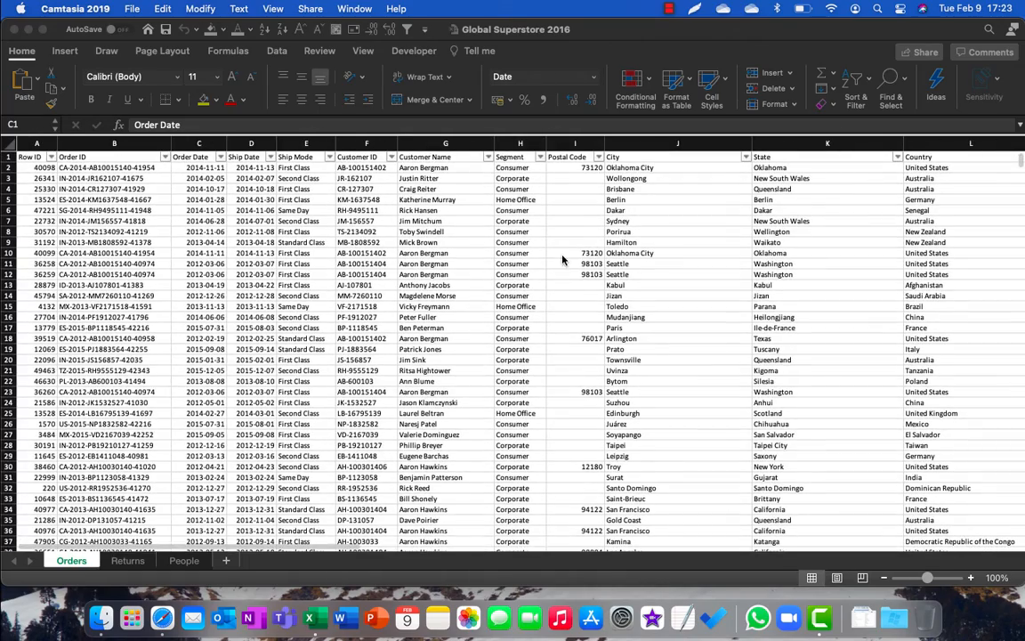
{"action": "right_click", "coordinate": [513, 254]}
{"action": "key", "text": "Escape"}
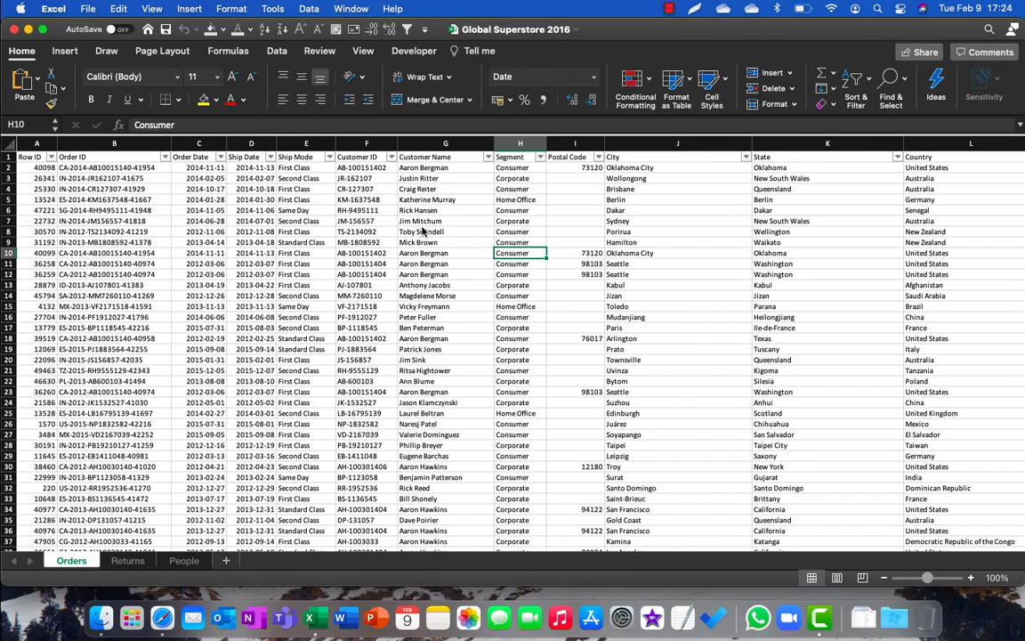
{"action": "key", "text": "super+Down"}
{"action": "key", "text": "super+Left"}
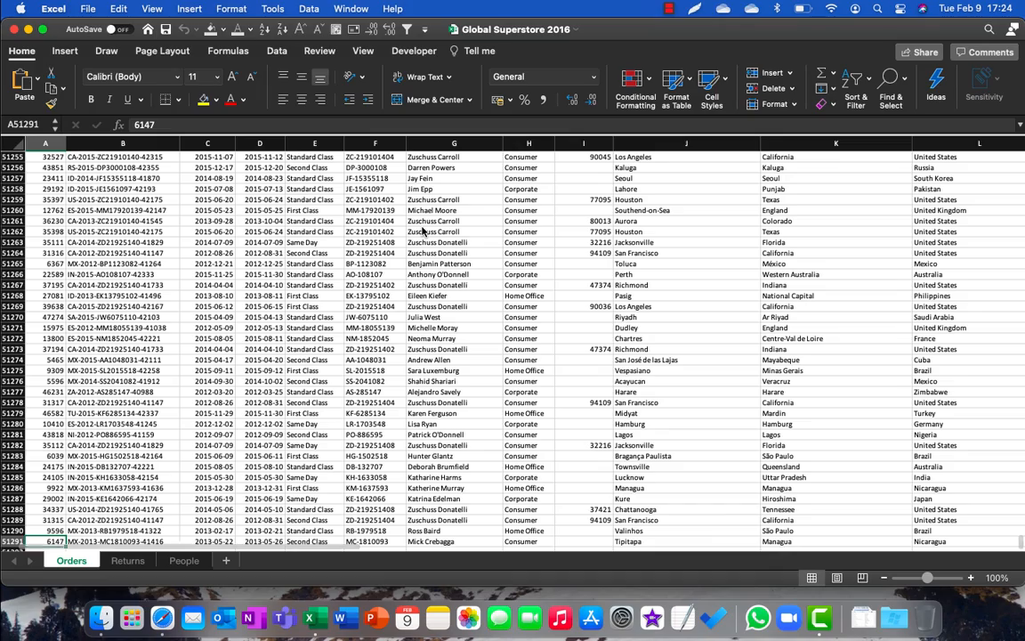
{"action": "key", "text": "super+Up"}
{"action": "key", "text": "super+Down"}
{"action": "key", "text": "super+Up"}
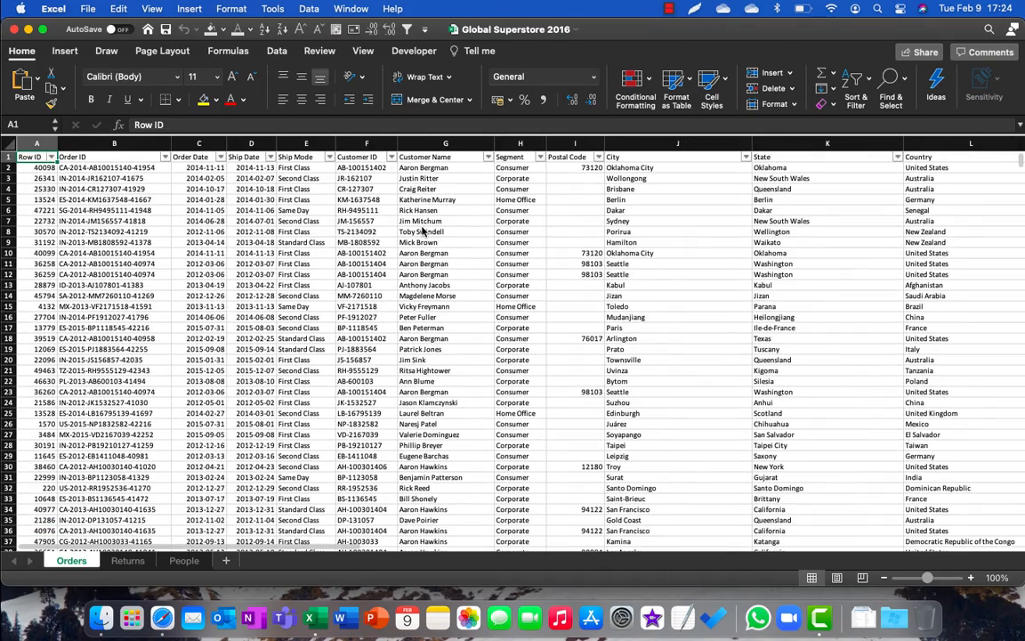
Step: Review the Orders column headers from Order Priority back to Row ID
{"action": "key", "text": "super+Right"}
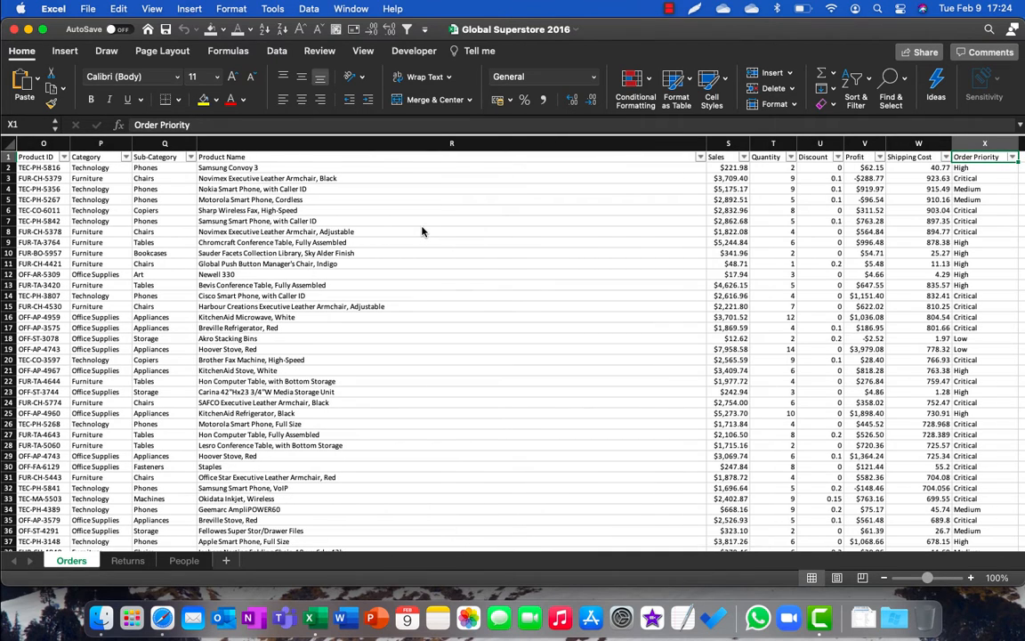
{"action": "key", "text": "Left"}
{"action": "key", "text": "Left"}
{"action": "key", "text": "Left"}
{"action": "key", "text": "Left"}
{"action": "key", "text": "Left"}
{"action": "key", "text": "Left"}
{"action": "key", "text": "Left"}
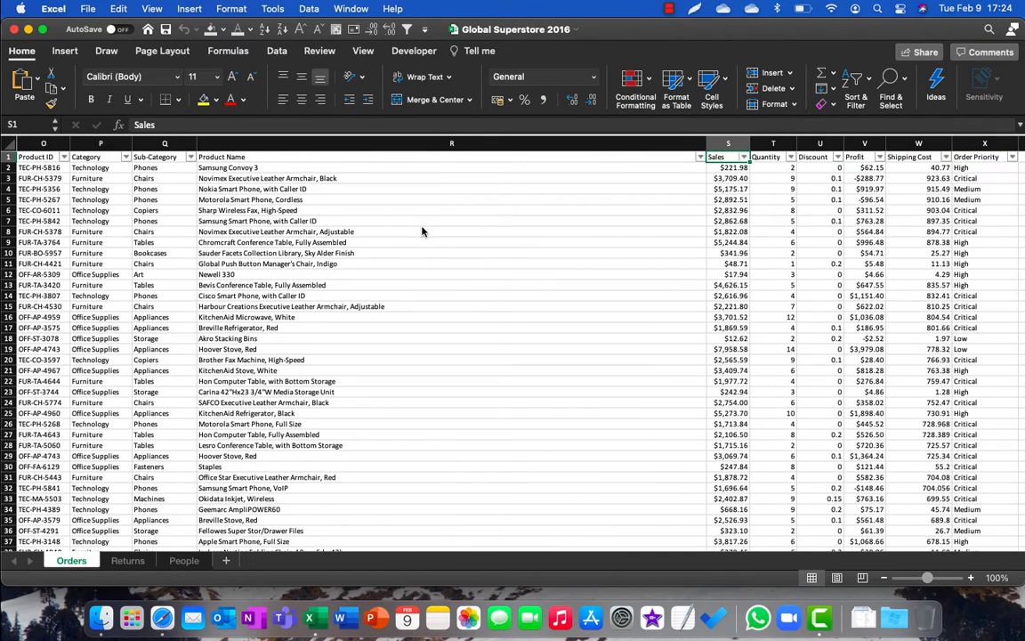
{"action": "key", "text": "Left"}
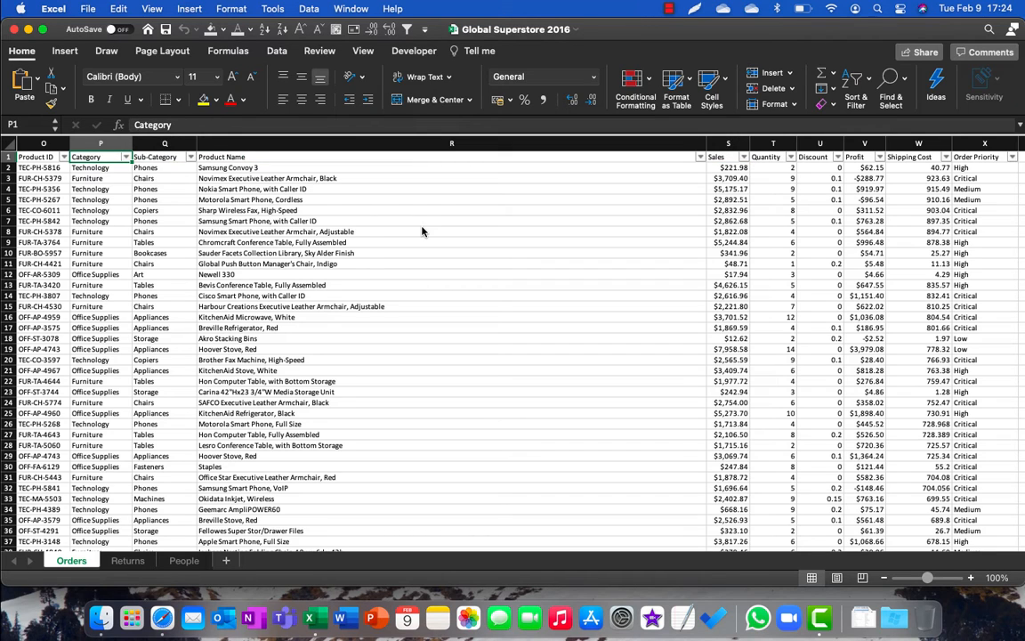
{"action": "key", "text": "Right"}
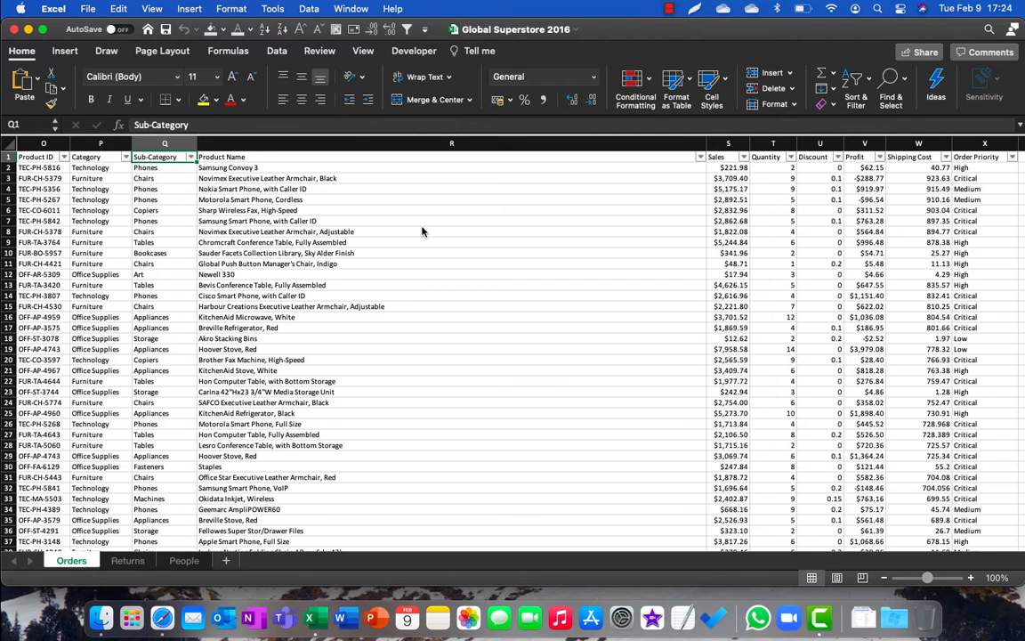
{"action": "key", "text": "Right"}
{"action": "key", "text": "Left"}
{"action": "key", "text": "Left"}
{"action": "key", "text": "Left"}
{"action": "key", "text": "Left"}
{"action": "key", "text": "Left"}
{"action": "key", "text": "Left"}
{"action": "key", "text": "Left"}
{"action": "key", "text": "Left"}
{"action": "key", "text": "Left"}
{"action": "key", "text": "Left"}
{"action": "key", "text": "Left"}
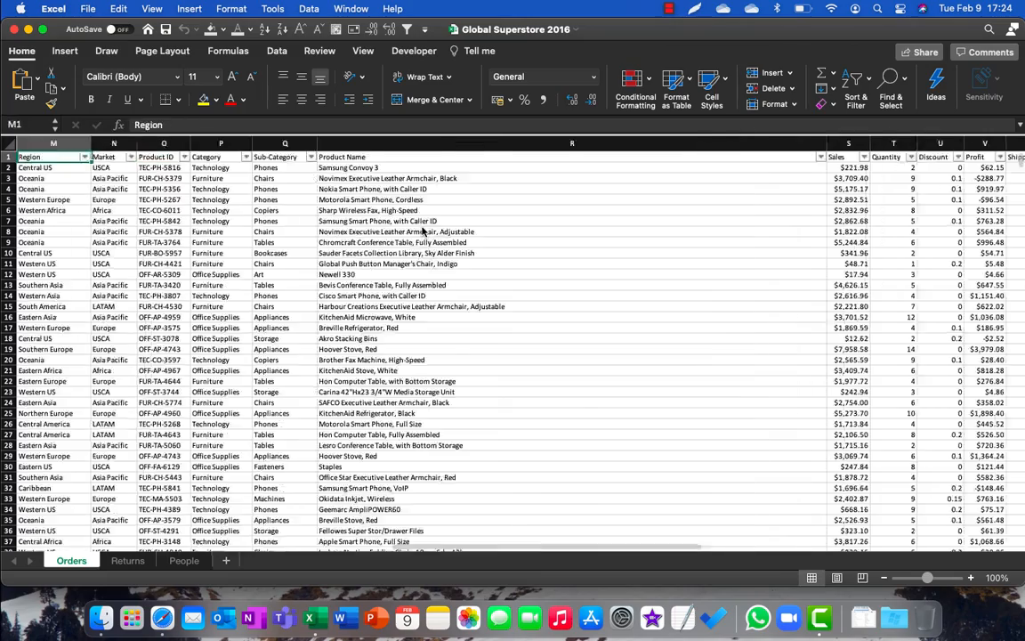
{"action": "key", "text": "Left"}
{"action": "key", "text": "Left"}
{"action": "key", "text": "Left"}
{"action": "key", "text": "Left"}
{"action": "key", "text": "Right"}
{"action": "key", "text": "Right"}
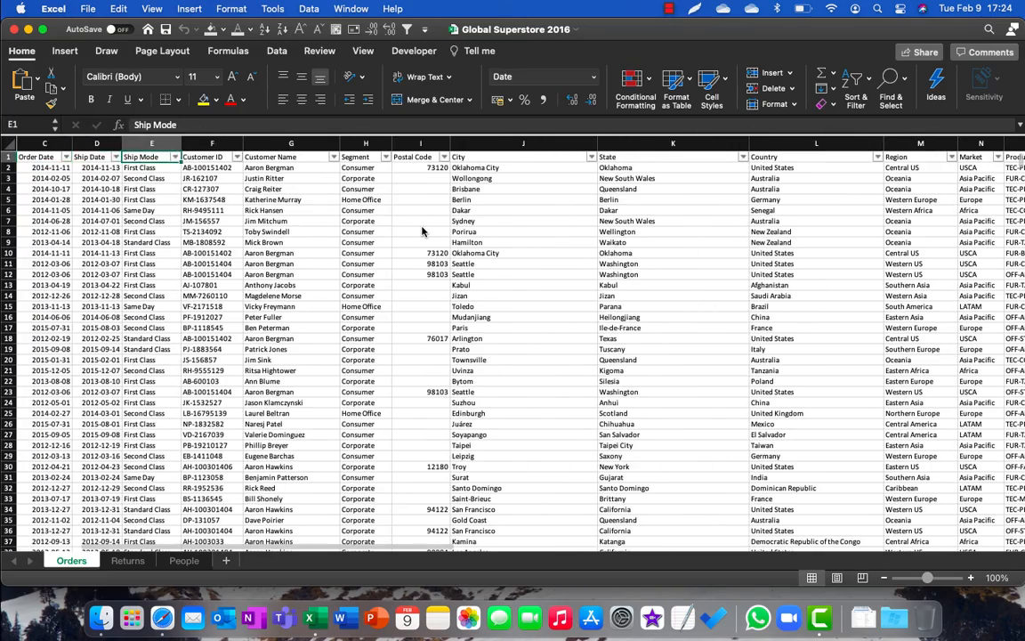
{"action": "key", "text": "Left"}
{"action": "key", "text": "Left"}
{"action": "key", "text": "Left"}
{"action": "key", "text": "Left"}
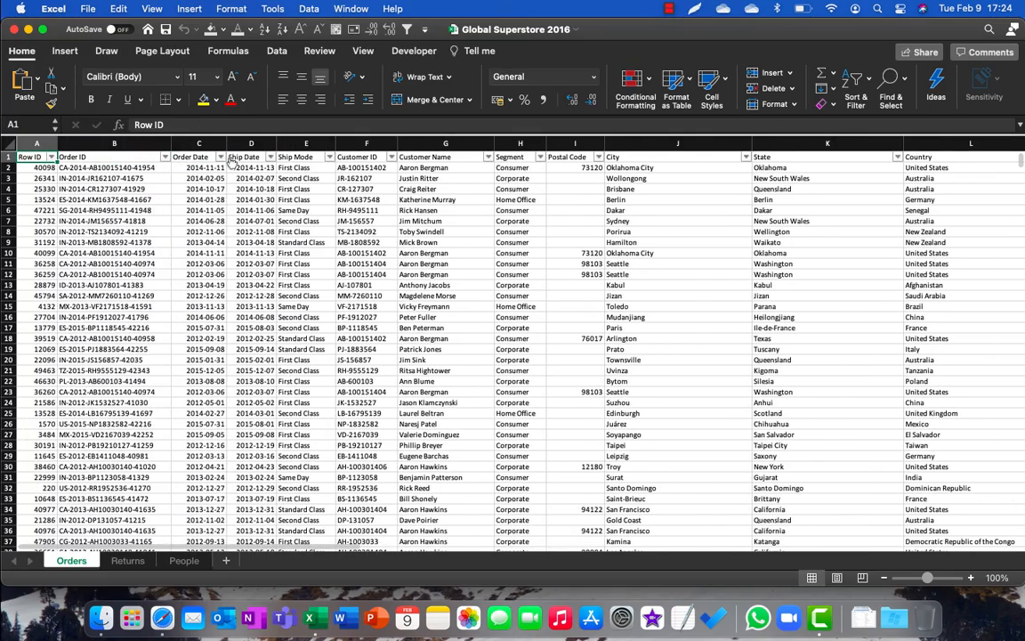
Step: Check the years available in the Order Date filter without applying it, and browse the order rows
{"action": "left_click", "coordinate": [220, 157]}
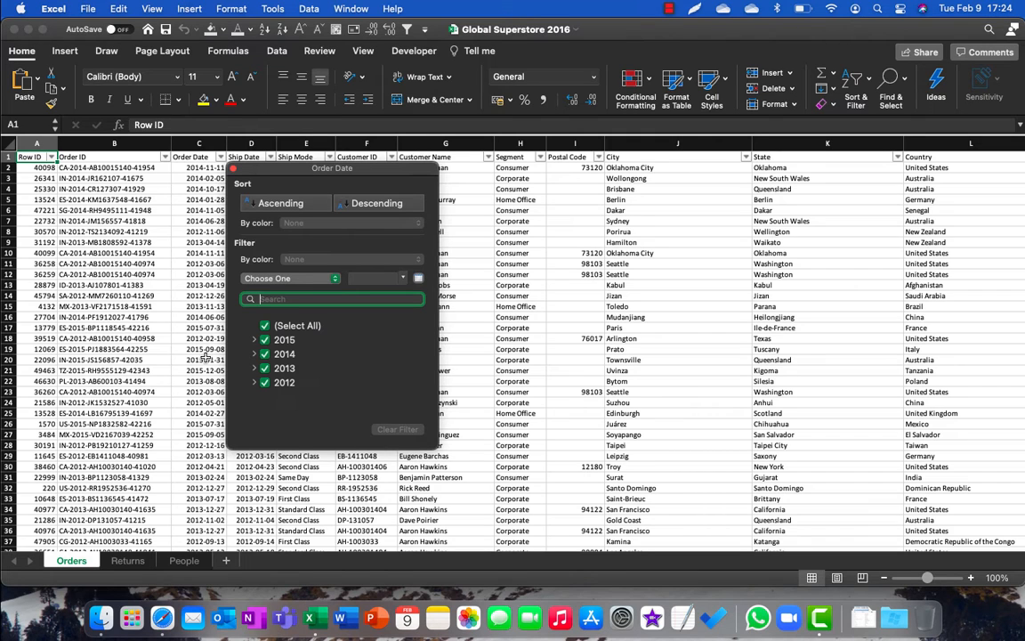
{"action": "key", "text": "Escape"}
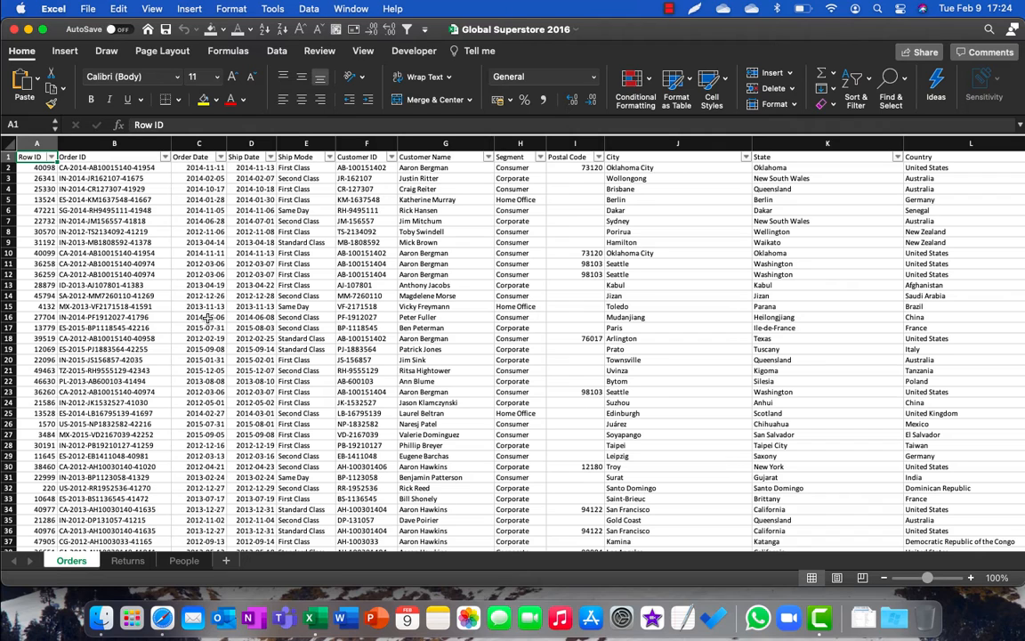
{"action": "left_click", "coordinate": [311, 304]}
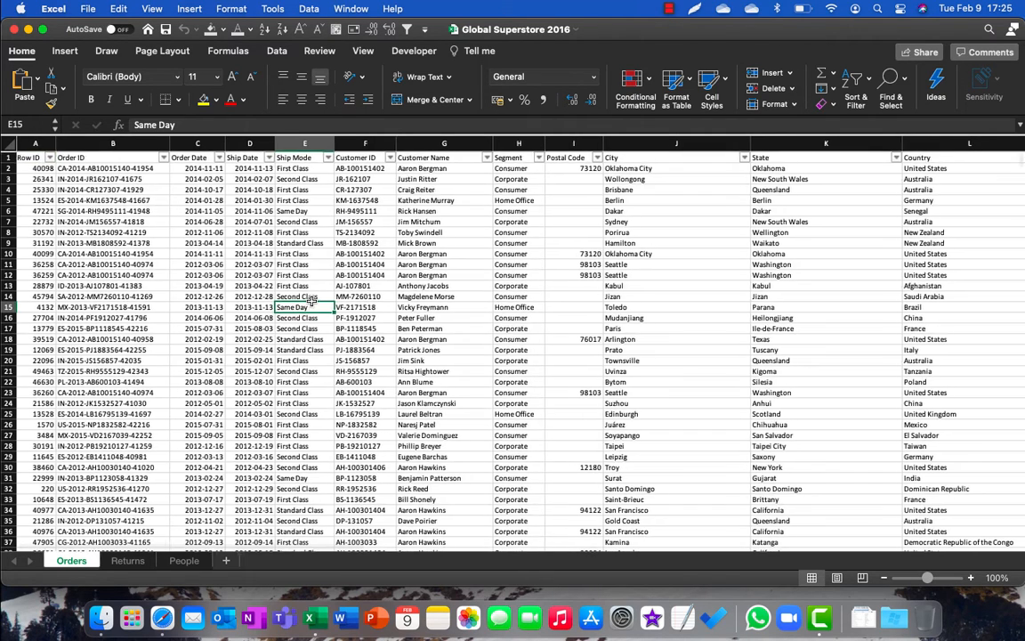
{"action": "scroll", "coordinate": [311, 304], "scroll_direction": "down", "scroll_amount": 5}
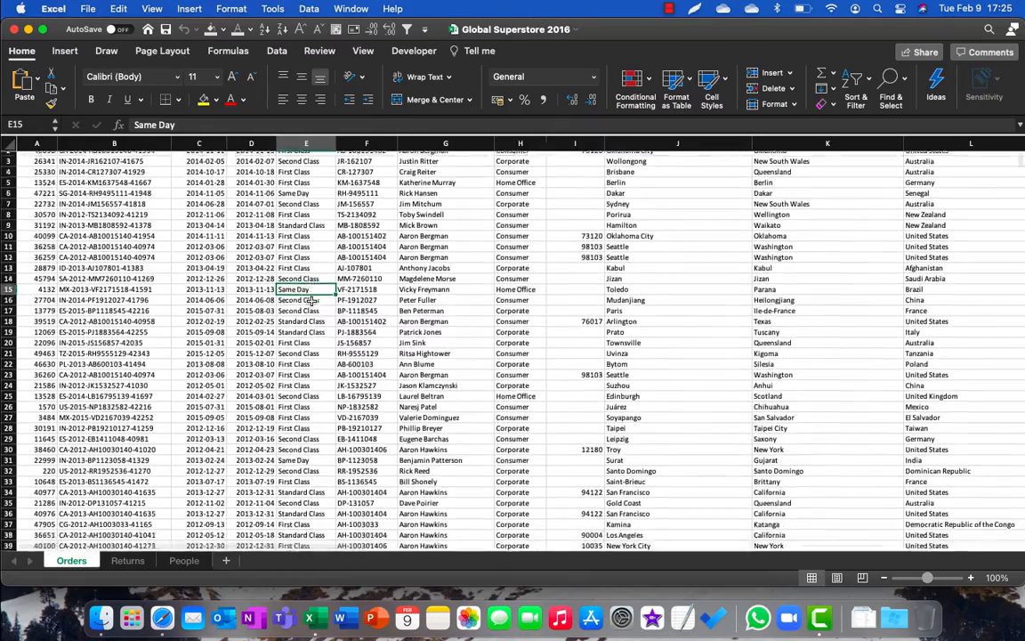
{"action": "scroll", "coordinate": [311, 304], "scroll_direction": "up", "scroll_amount": 5}
{"action": "scroll", "coordinate": [310, 304], "scroll_direction": "down", "scroll_amount": 2}
{"action": "scroll", "coordinate": [310, 304], "scroll_direction": "right", "scroll_amount": 5}
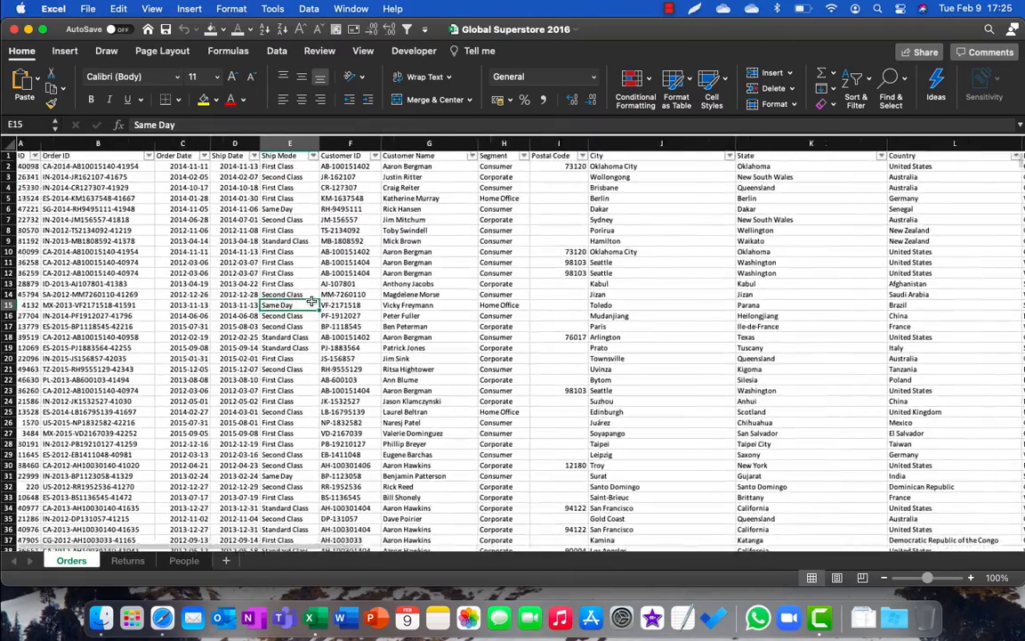
{"action": "scroll", "coordinate": [307, 302], "scroll_direction": "left", "scroll_amount": 5}
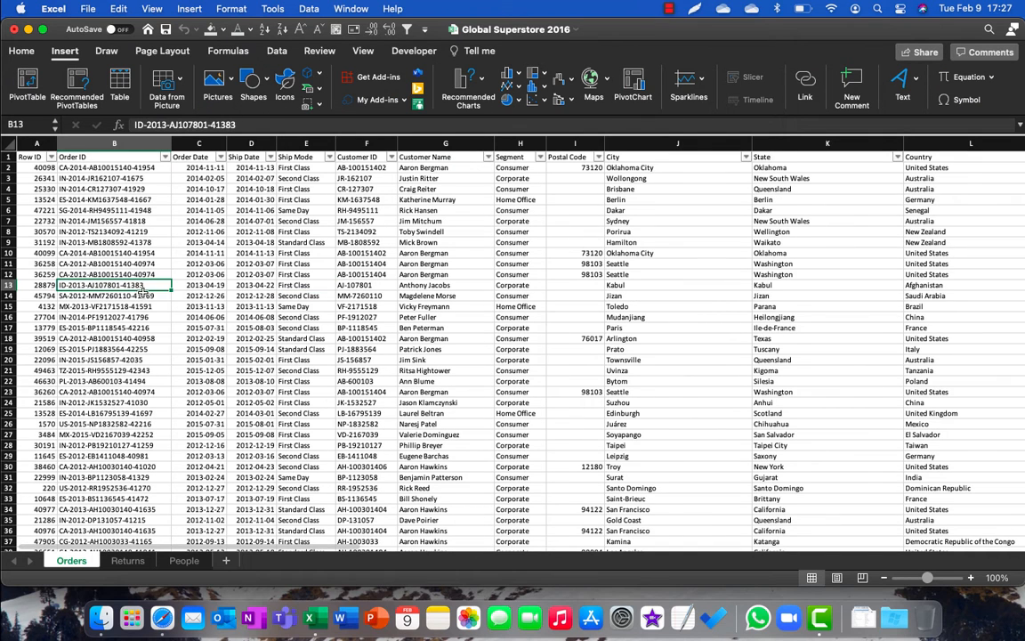
Step: Create a PivotTable from the range Orders!$A$1:$X$51291 on a new worksheet
{"action": "left_click", "coordinate": [140, 294]}
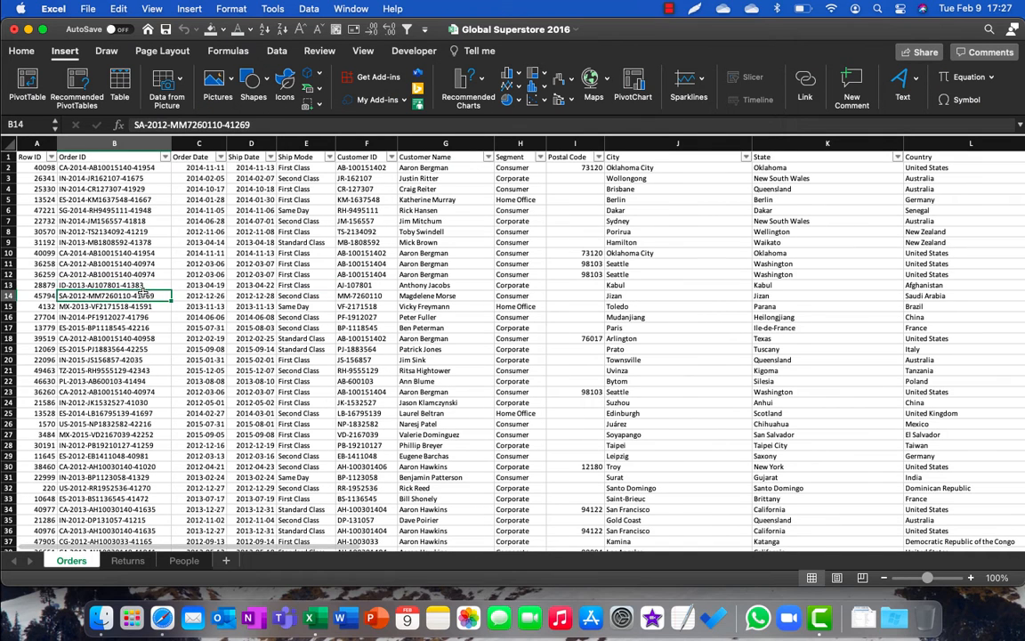
{"action": "left_click", "coordinate": [61, 51]}
{"action": "left_click", "coordinate": [71, 53]}
{"action": "left_click", "coordinate": [29, 78]}
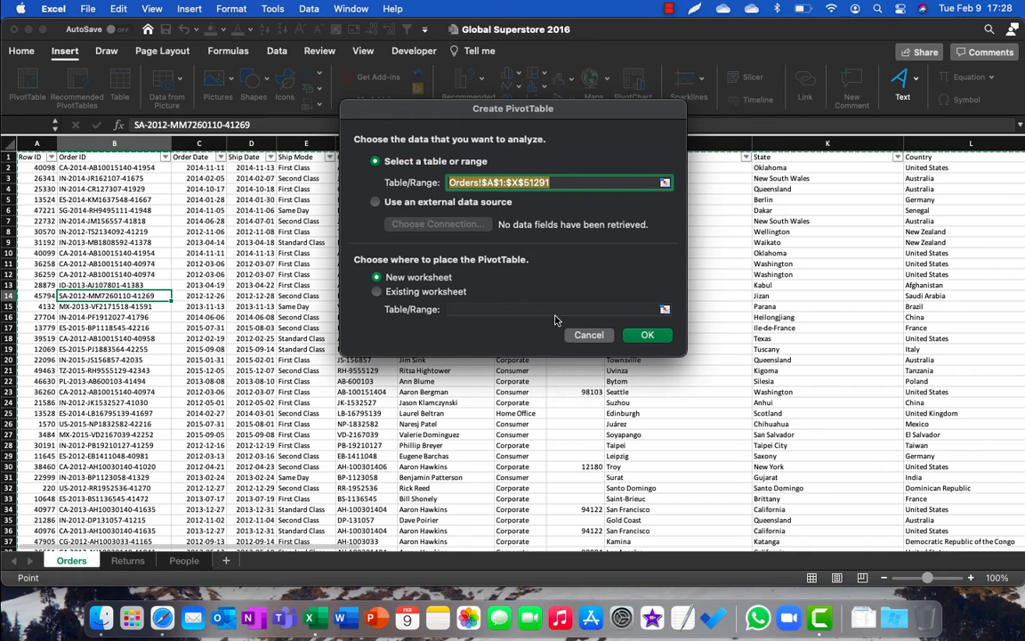
{"action": "left_click", "coordinate": [650, 334]}
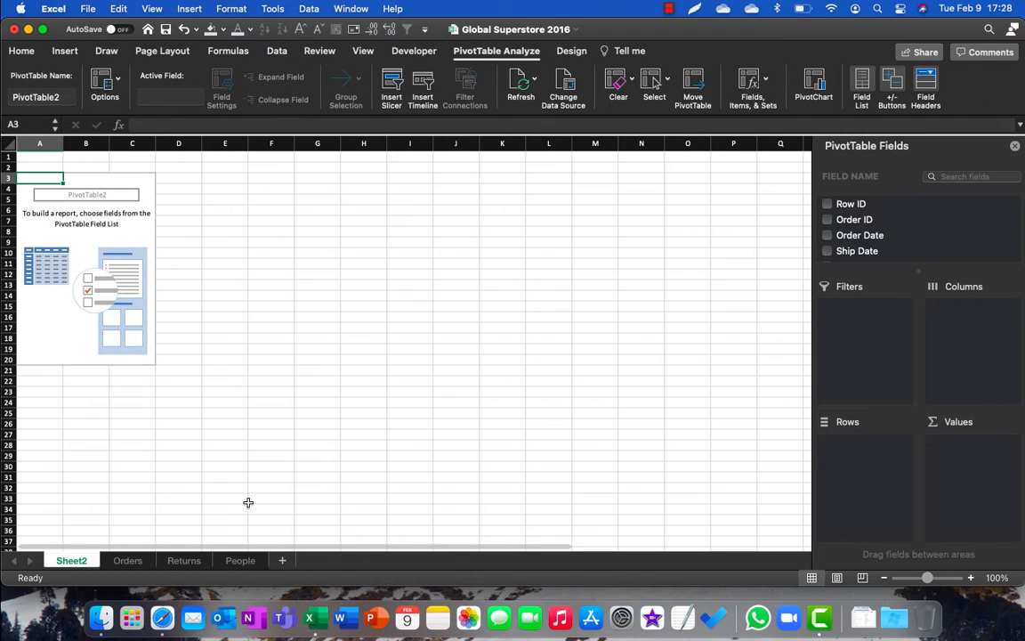
Step: Look back at the source data on the Orders sheet and return to the PivotTable on Sheet2
{"action": "left_click", "coordinate": [127, 560]}
{"action": "left_click", "coordinate": [194, 414]}
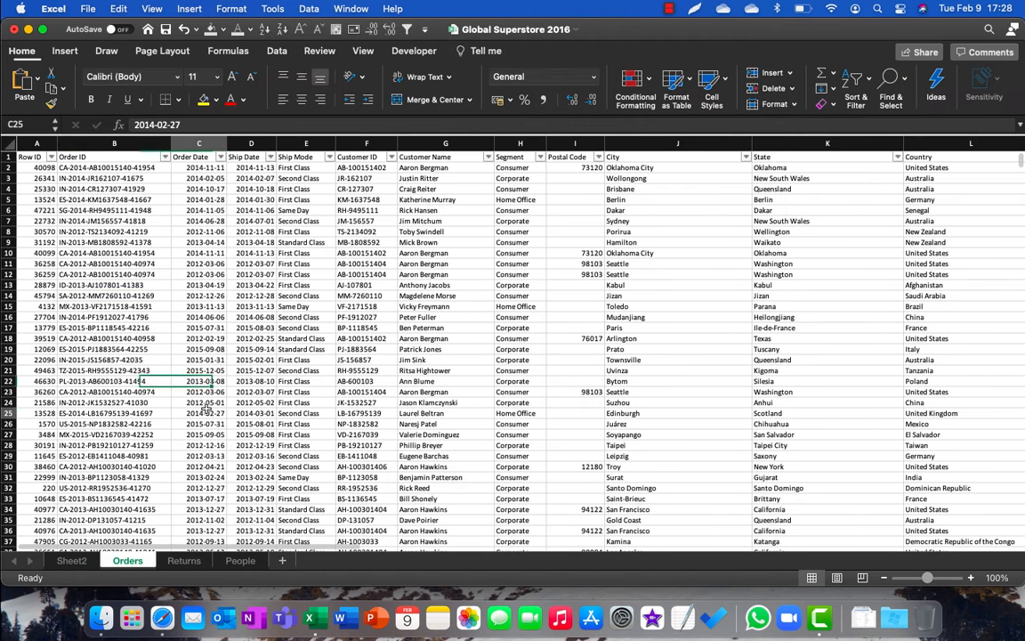
{"action": "left_click", "coordinate": [72, 561]}
{"action": "left_click", "coordinate": [276, 199]}
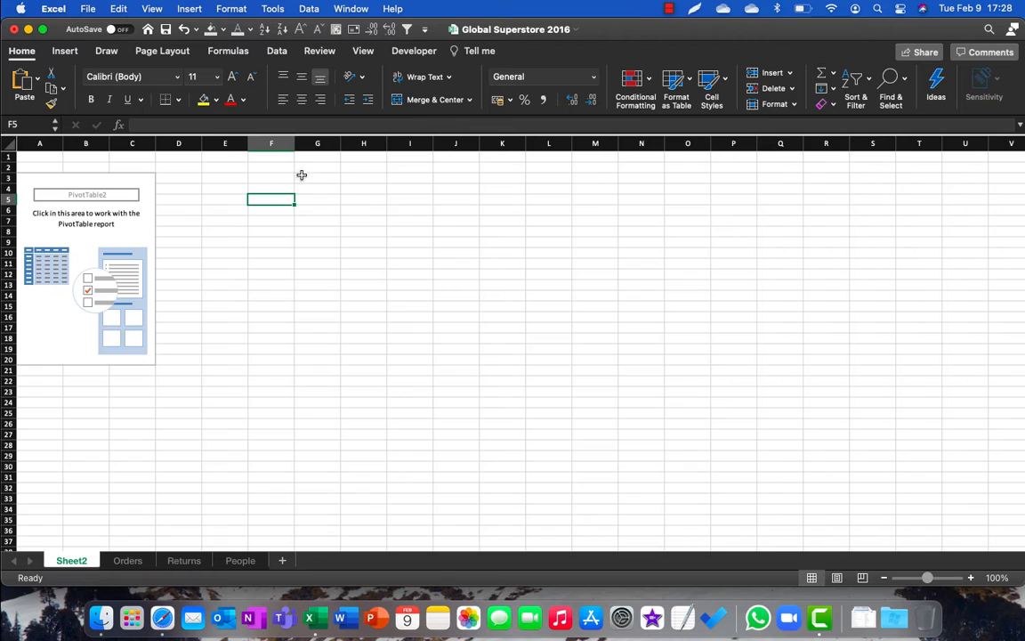
Step: Enter the note "ALT > D > P > F" in cell G3 of Sheet2 and make it bold
{"action": "left_click", "coordinate": [301, 177]}
{"action": "type", "text": "ALT"}
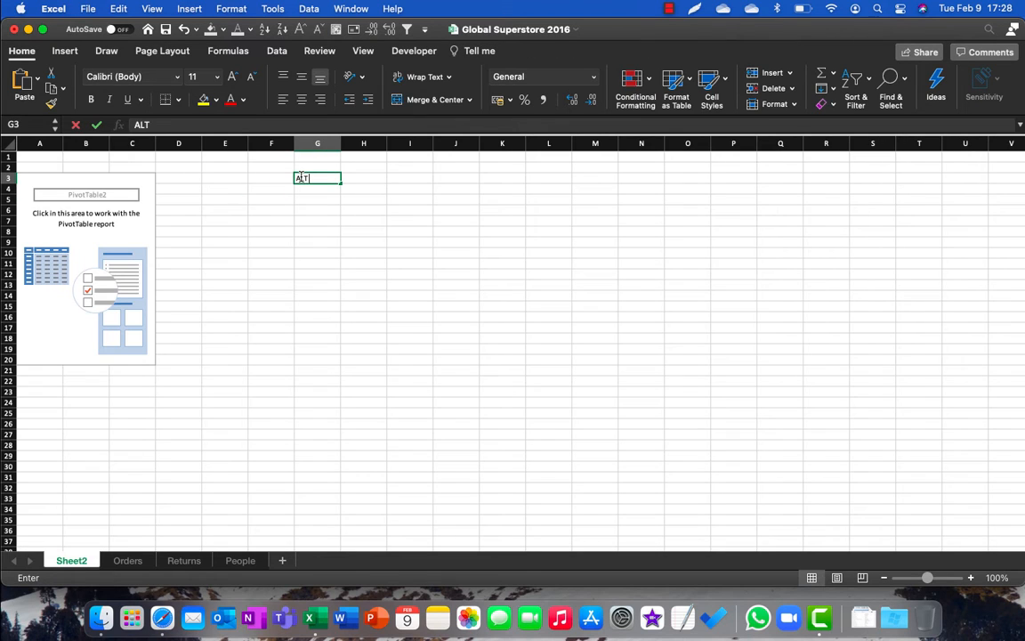
{"action": "type", "text": " >"}
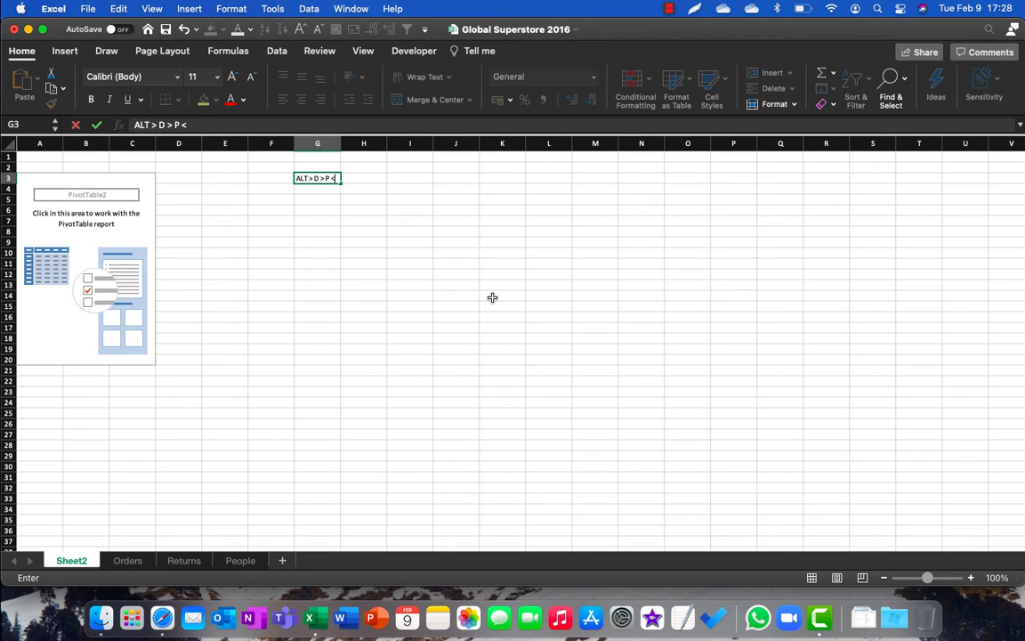
{"action": "type", "text": "D > P > F"}
{"action": "key", "text": "Return"}
{"action": "key", "text": "Up"}
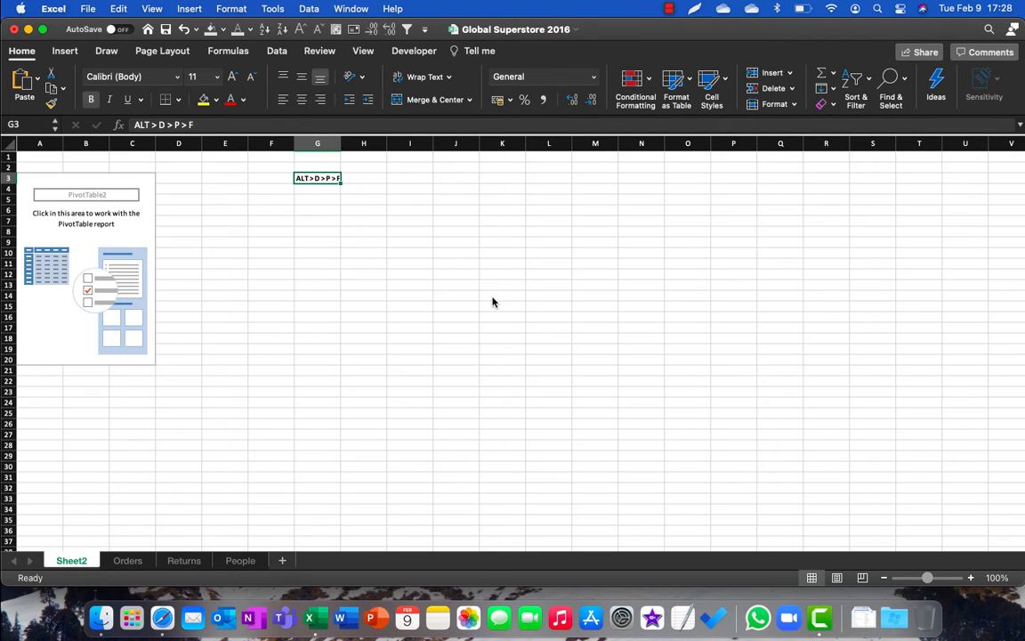
Step: Clear the shortcut note from cell G3
{"action": "left_click", "coordinate": [318, 242]}
{"action": "left_click", "coordinate": [141, 291]}
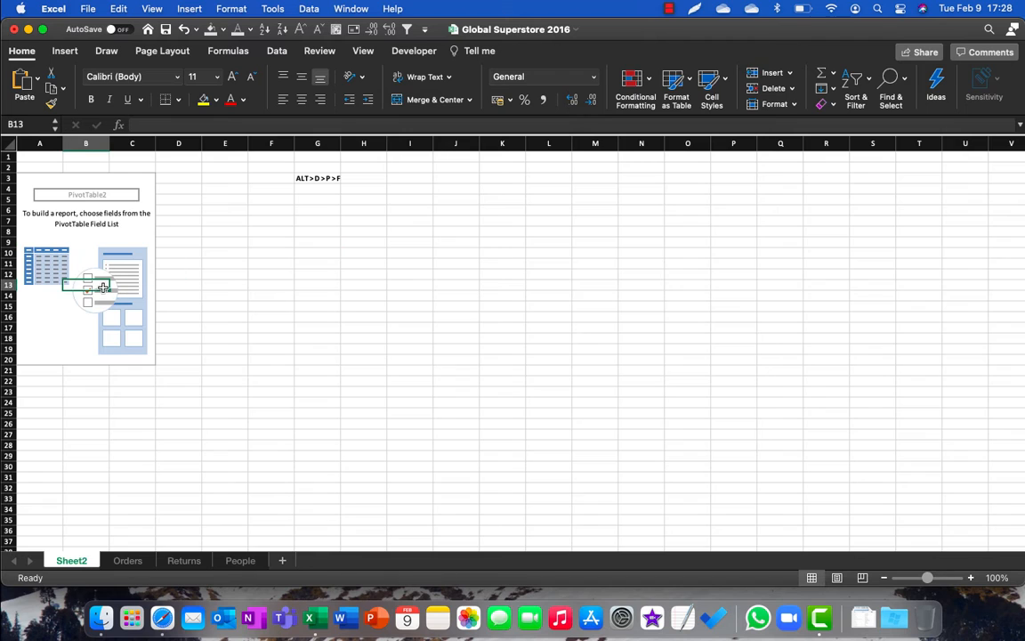
{"action": "left_click", "coordinate": [143, 340]}
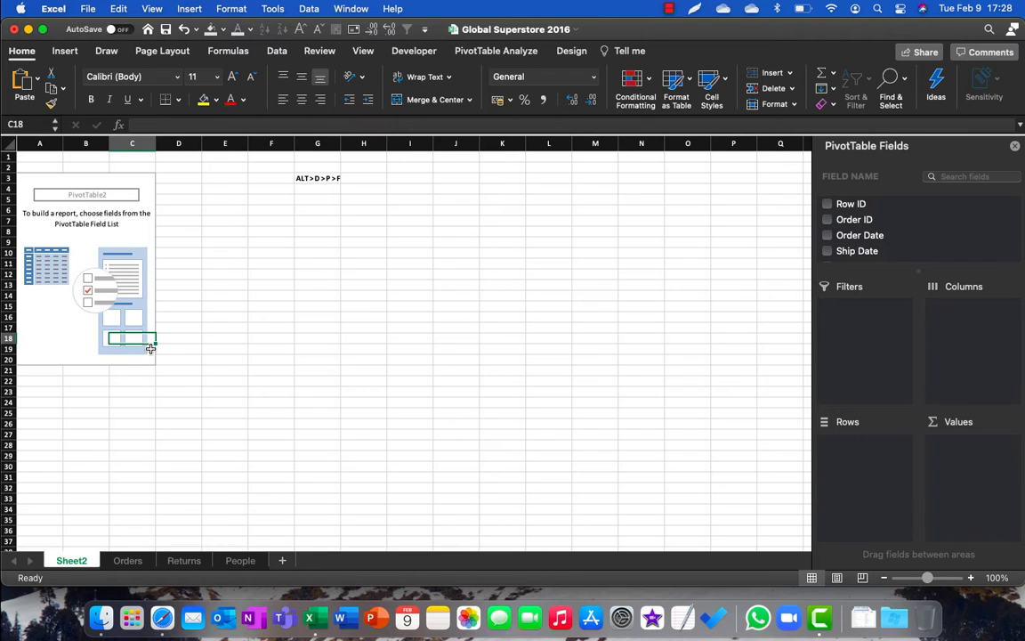
{"action": "left_click", "coordinate": [318, 179]}
Step: Select the empty PivotTable report, widen its fields pane and enlarge the field list section
{"action": "left_click", "coordinate": [144, 210]}
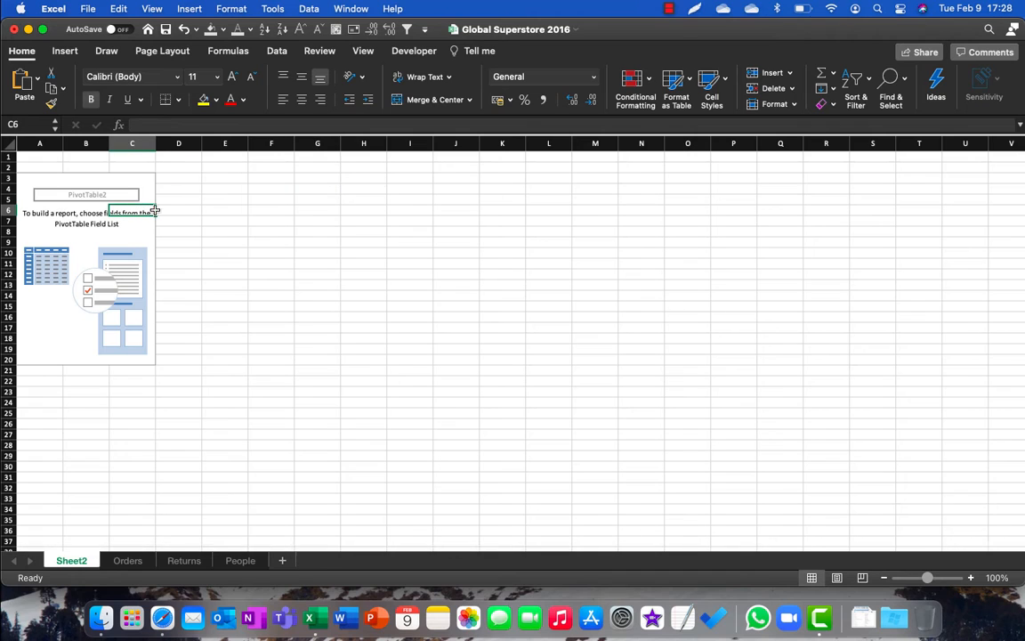
{"action": "left_click_drag", "start_coordinate": [824, 281], "coordinate": [661, 281]}
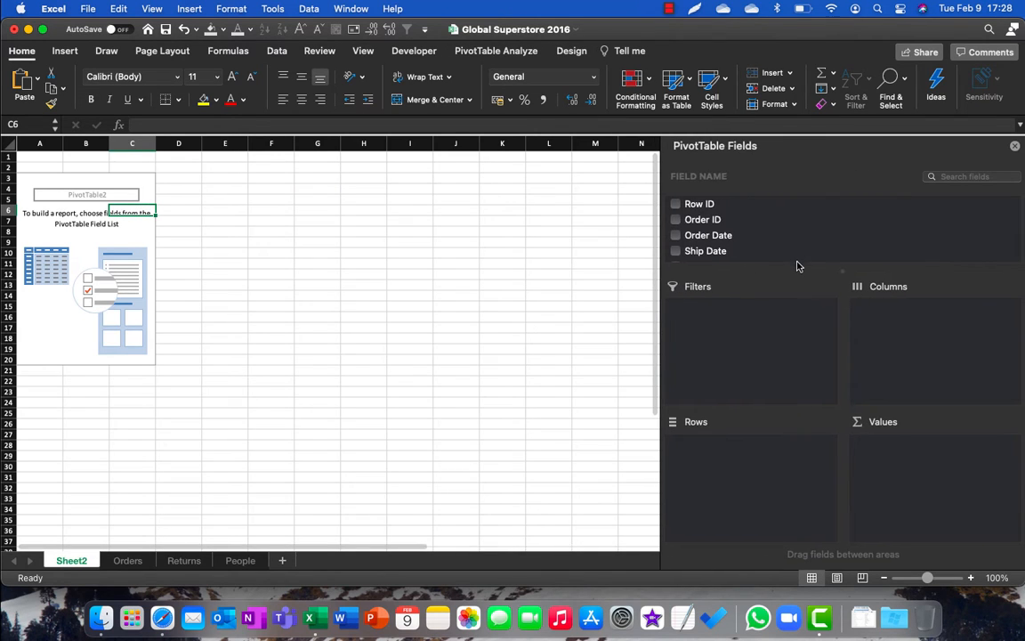
{"action": "left_click_drag", "start_coordinate": [797, 269], "coordinate": [796, 333]}
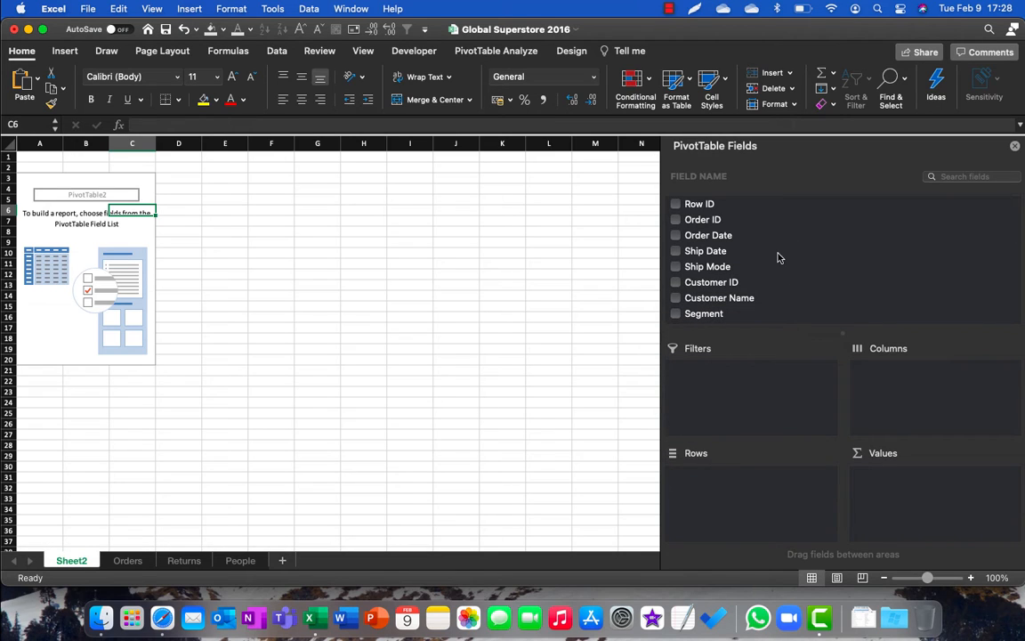
Step: Examine the available PivotTable fields down to Sales and the empty Filters, Columns, Rows and Values areas
{"action": "scroll", "coordinate": [776, 257], "scroll_direction": "down", "scroll_amount": 5}
{"action": "scroll", "coordinate": [777, 258], "scroll_direction": "up", "scroll_amount": 2}
{"action": "scroll", "coordinate": [777, 259], "scroll_direction": "up", "scroll_amount": 4}
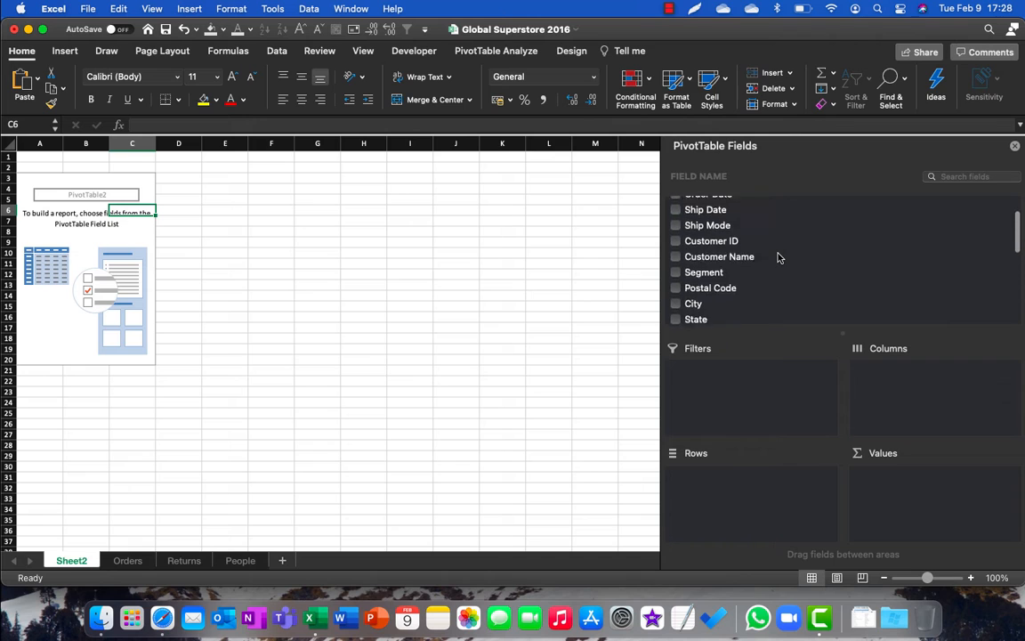
{"action": "scroll", "coordinate": [778, 258], "scroll_direction": "down", "scroll_amount": 5}
{"action": "scroll", "coordinate": [771, 258], "scroll_direction": "up", "scroll_amount": 5}
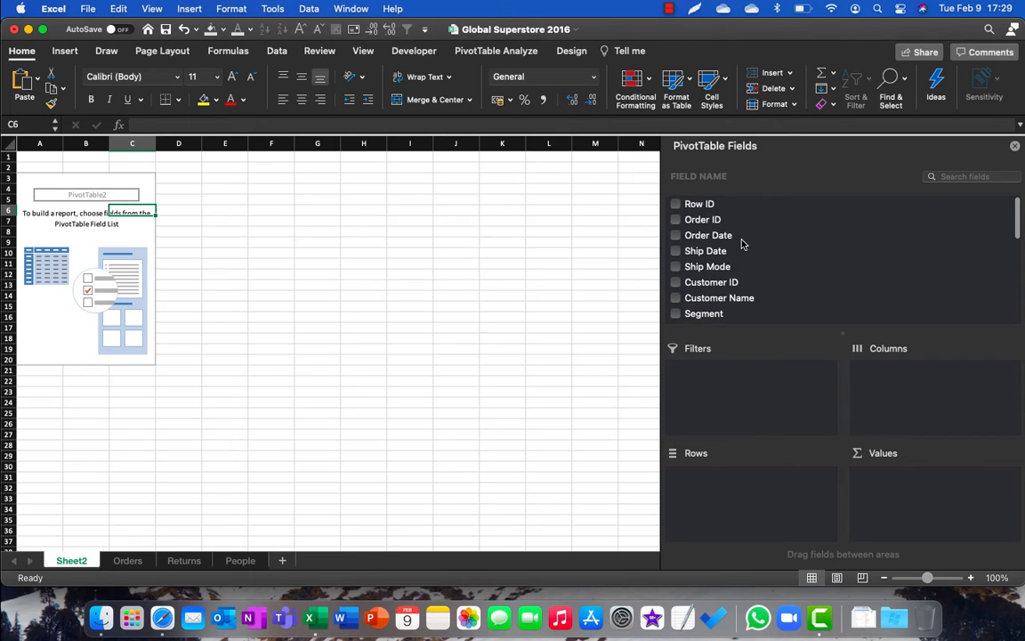
{"action": "scroll", "coordinate": [742, 242], "scroll_direction": "down", "scroll_amount": 5}
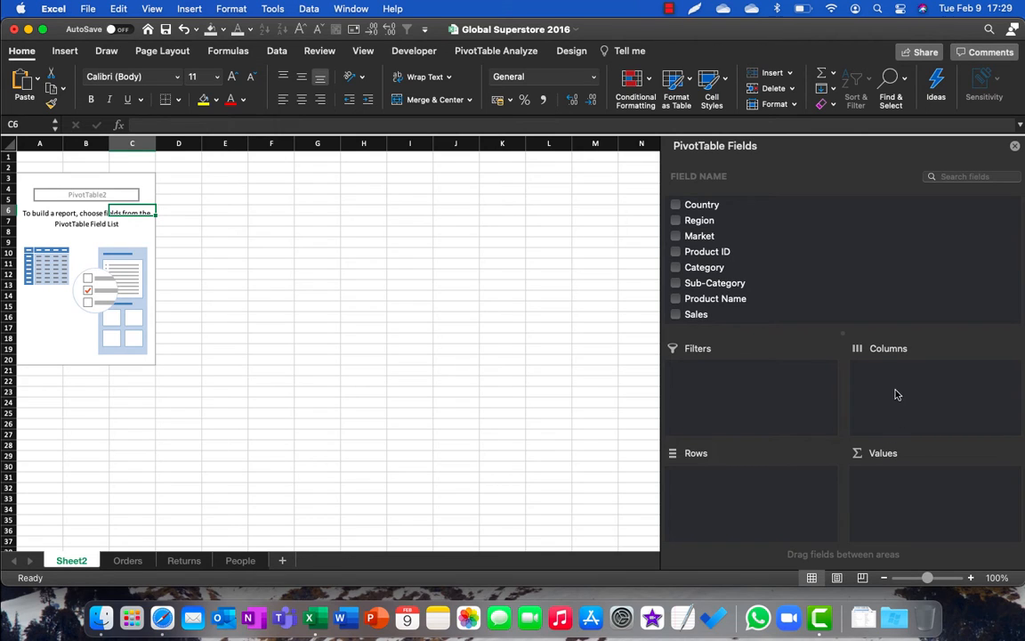
{"action": "left_click", "coordinate": [730, 492]}
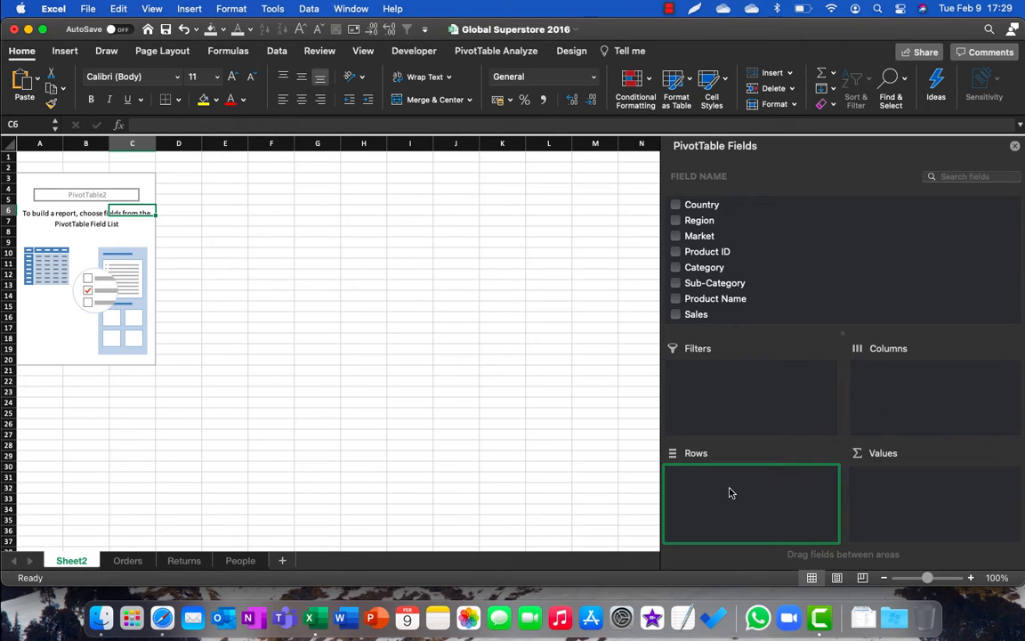
Step: Enter the label "Rows" in cell H5 of Sheet2 to start a small sample layout
{"action": "left_click", "coordinate": [869, 411]}
{"action": "left_click", "coordinate": [897, 485]}
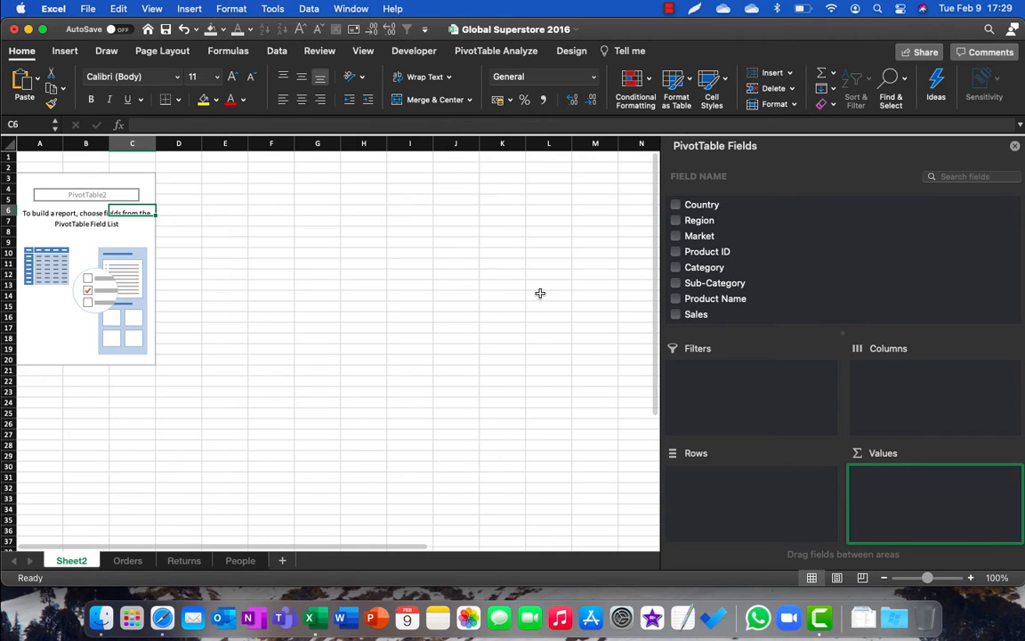
{"action": "left_click", "coordinate": [389, 177]}
{"action": "left_click", "coordinate": [378, 200]}
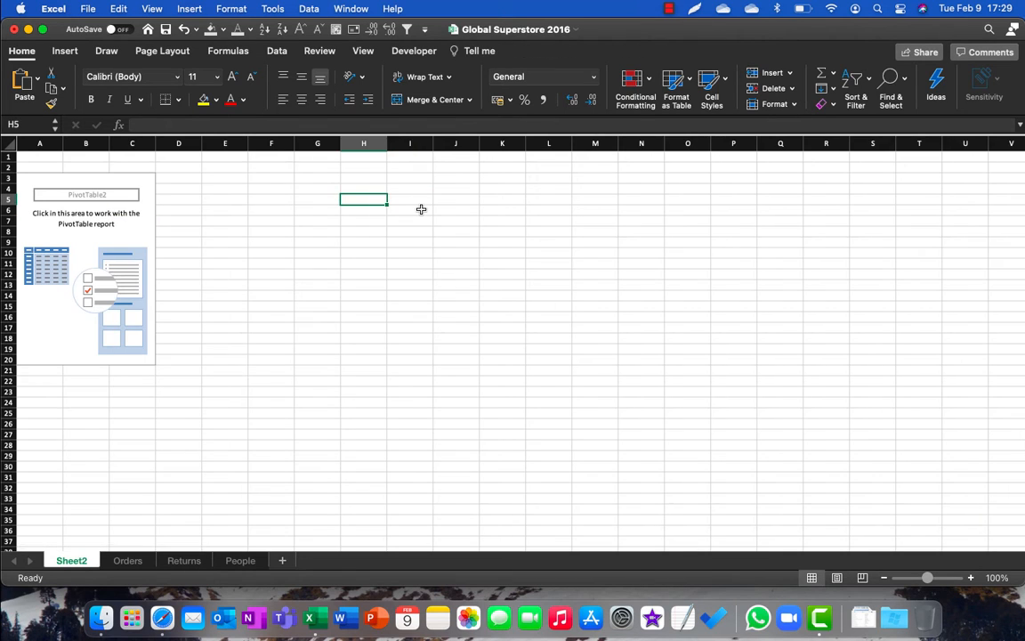
{"action": "type", "text": "Rows"}
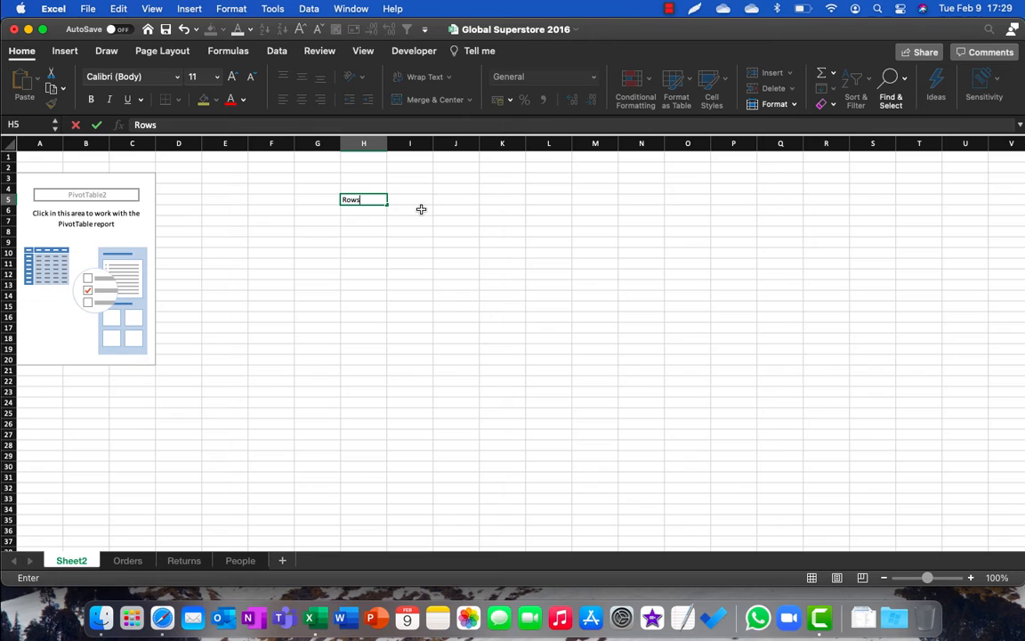
{"action": "key", "text": "Return"}
Step: Enter the label "Column" in cell I4 and the value 123 in cell I5 of the sample layout
{"action": "key", "text": "Up"}
{"action": "key", "text": "Up"}
{"action": "key", "text": "Right"}
{"action": "type", "text": "Co"}
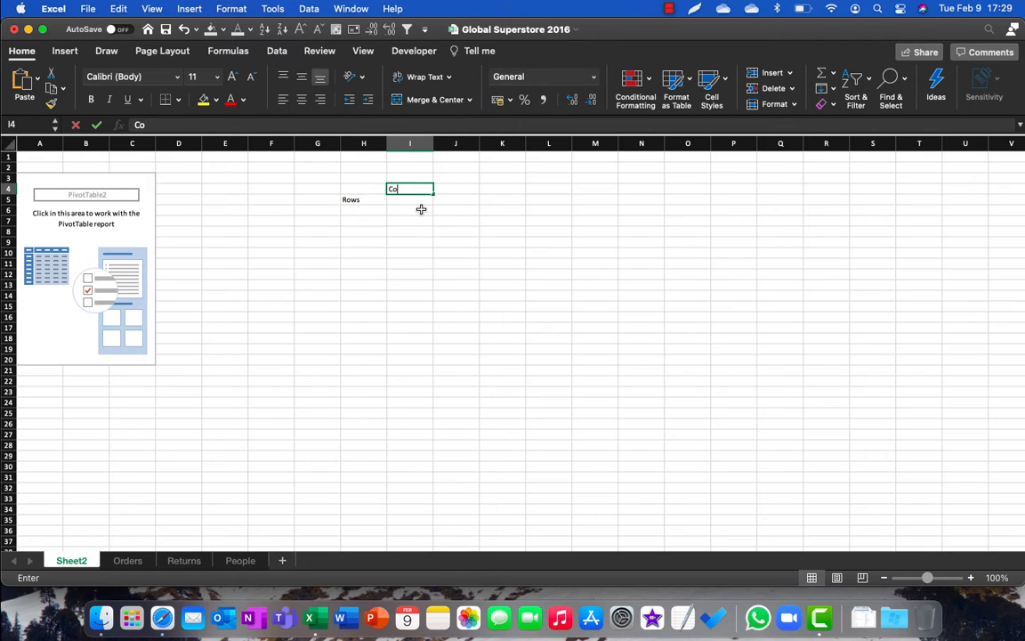
{"action": "type", "text": "lumn"}
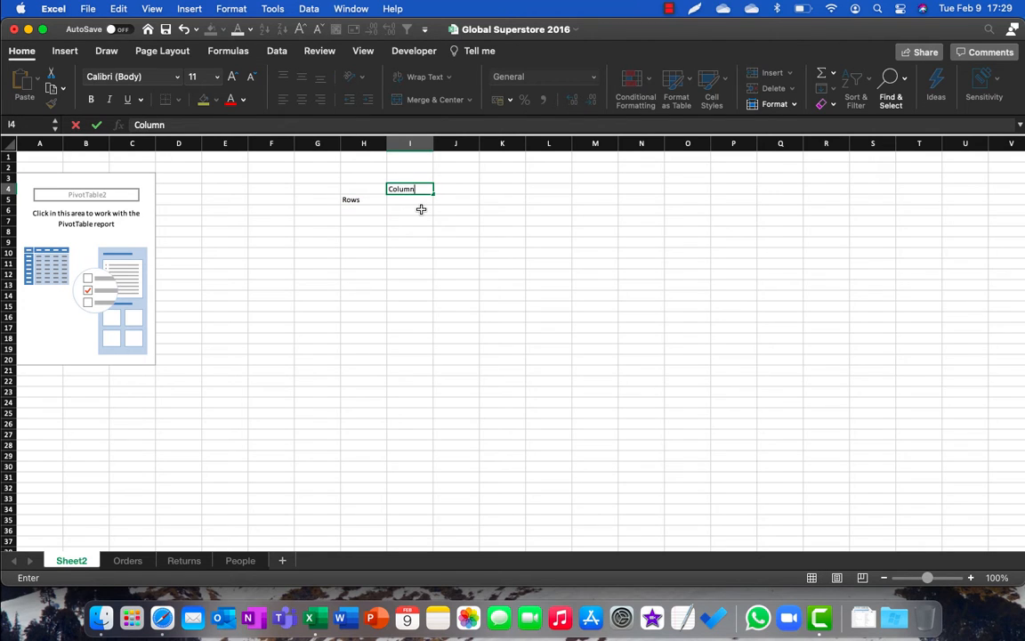
{"action": "key", "text": "Return"}
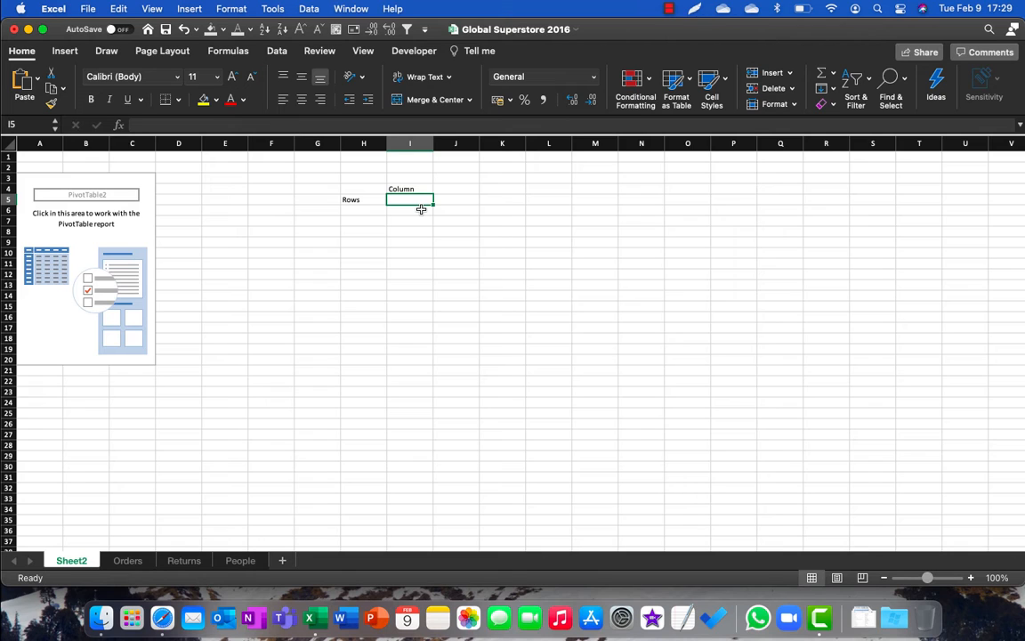
{"action": "type", "text": "123"}
{"action": "key", "text": "ctrl+Return"}
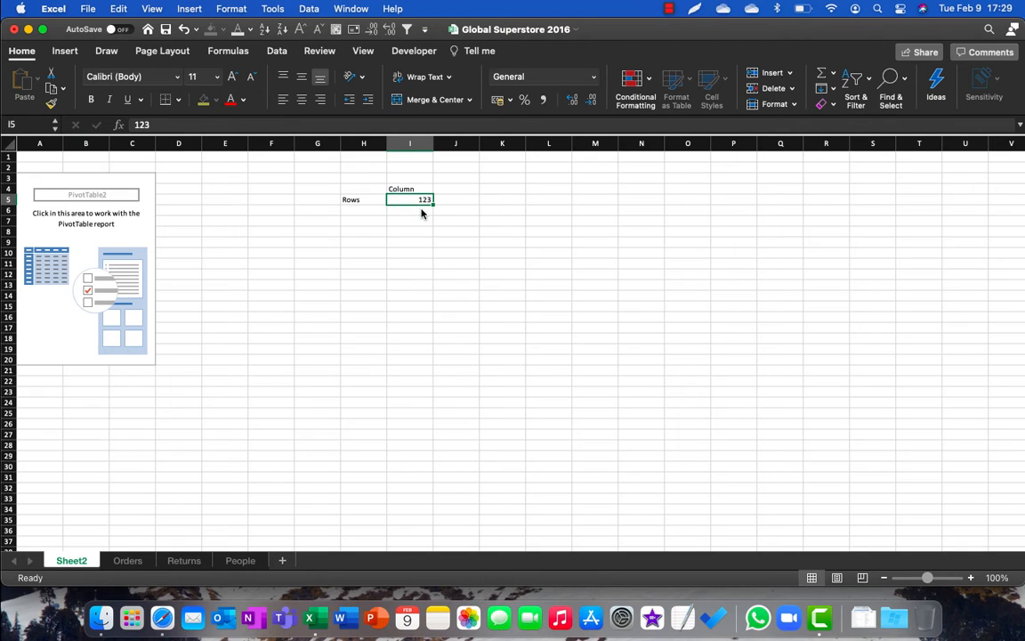
Step: Select the empty PivotTable report again, widen its fields pane and lengthen the field list down to City
{"action": "left_click", "coordinate": [85, 220]}
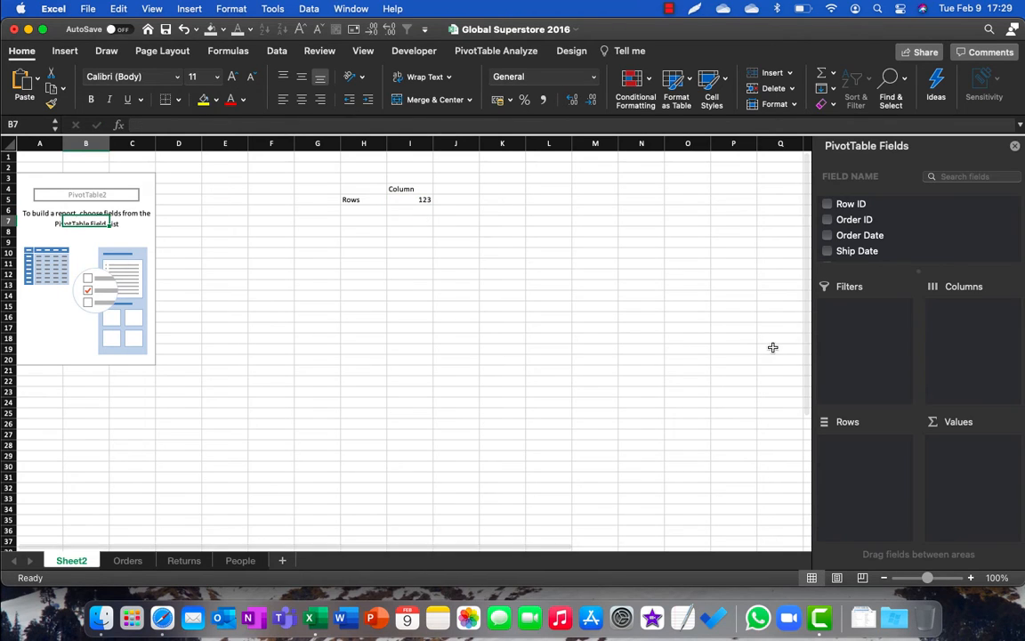
{"action": "left_click_drag", "start_coordinate": [812, 312], "coordinate": [697, 323]}
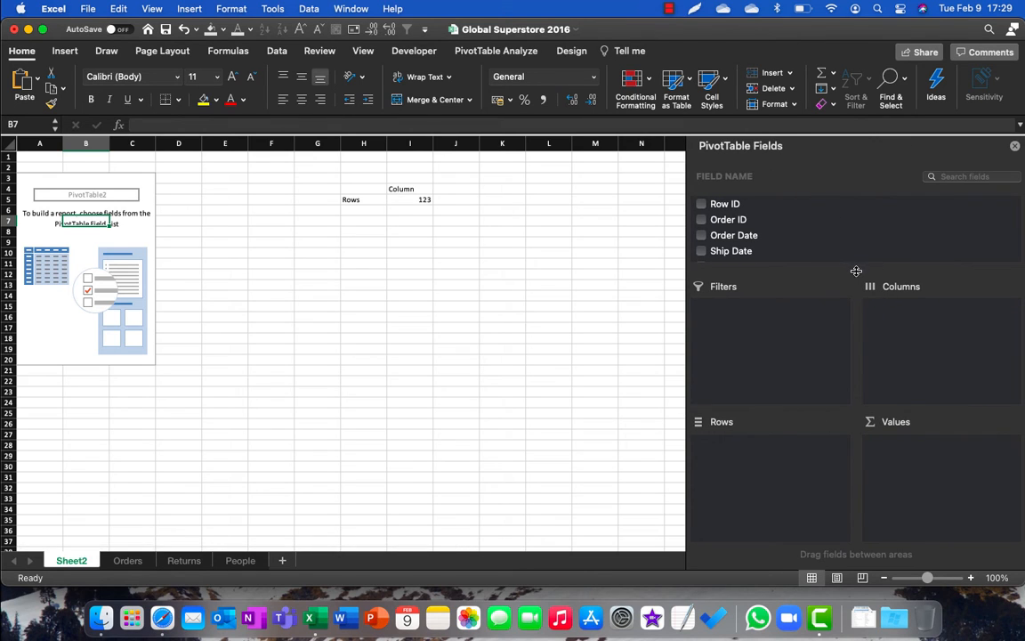
{"action": "left_click_drag", "start_coordinate": [830, 270], "coordinate": [853, 361]}
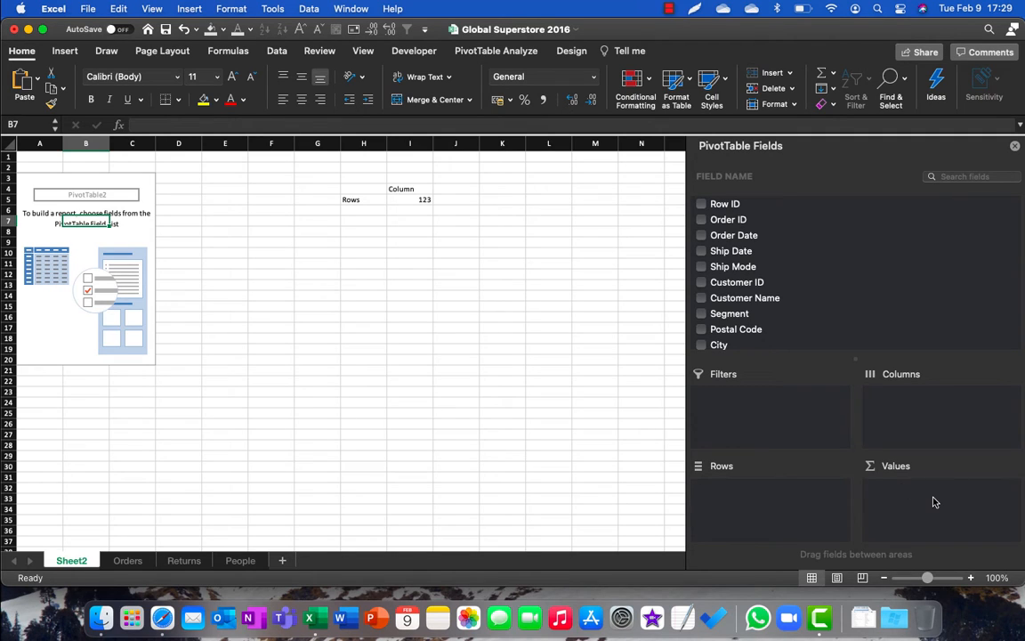
Step: Clear the sample row label, column label and number from the range H4:I7
{"action": "left_click", "coordinate": [360, 189]}
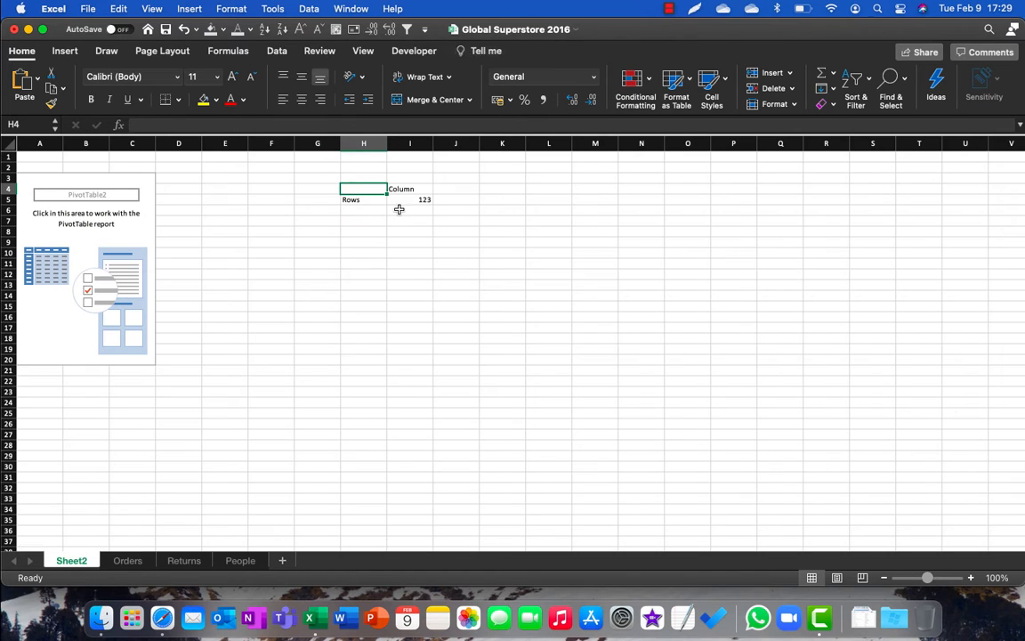
{"action": "left_click_drag", "start_coordinate": [363, 189], "coordinate": [424, 217]}
{"action": "key", "text": "Delete"}
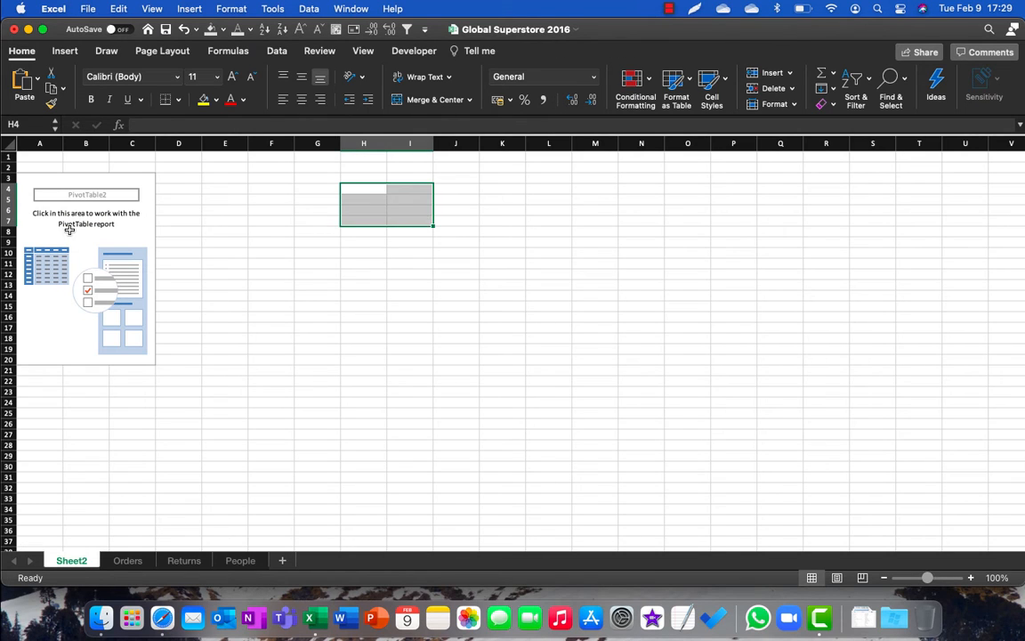
Step: Reselect the PivotTable report, widen its fields pane and add the Sales field to the Values area
{"action": "left_click", "coordinate": [70, 230]}
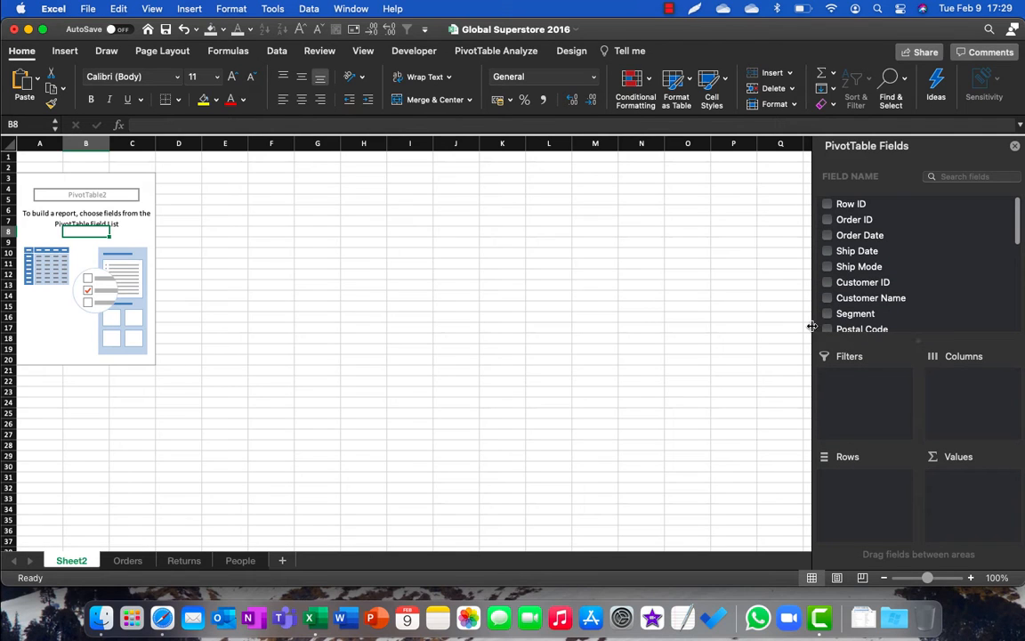
{"action": "left_click_drag", "start_coordinate": [812, 325], "coordinate": [697, 325]}
{"action": "scroll", "coordinate": [744, 294], "scroll_direction": "down", "scroll_amount": 5}
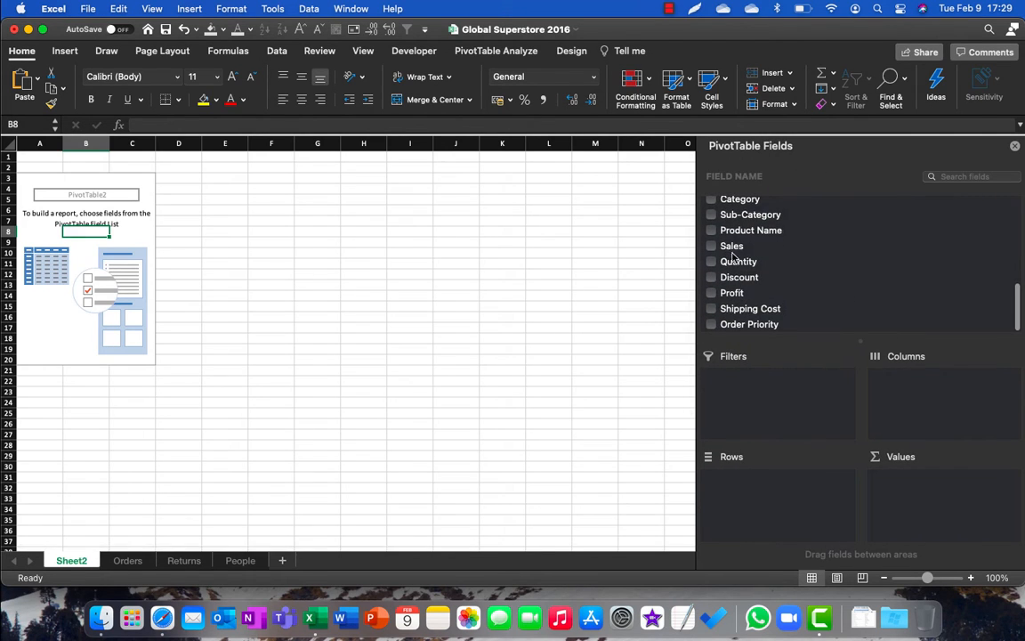
{"action": "left_click_drag", "start_coordinate": [732, 249], "coordinate": [928, 498]}
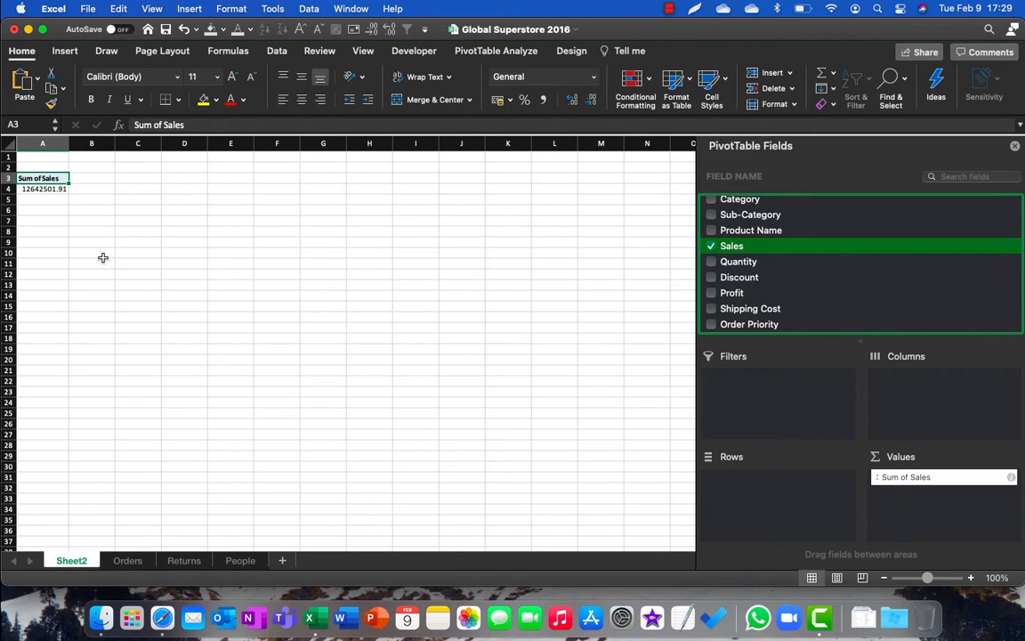
Step: Format the Sum of Sales value in cell A4 as Currency with the $ symbol and two decimal places
{"action": "left_click", "coordinate": [47, 189]}
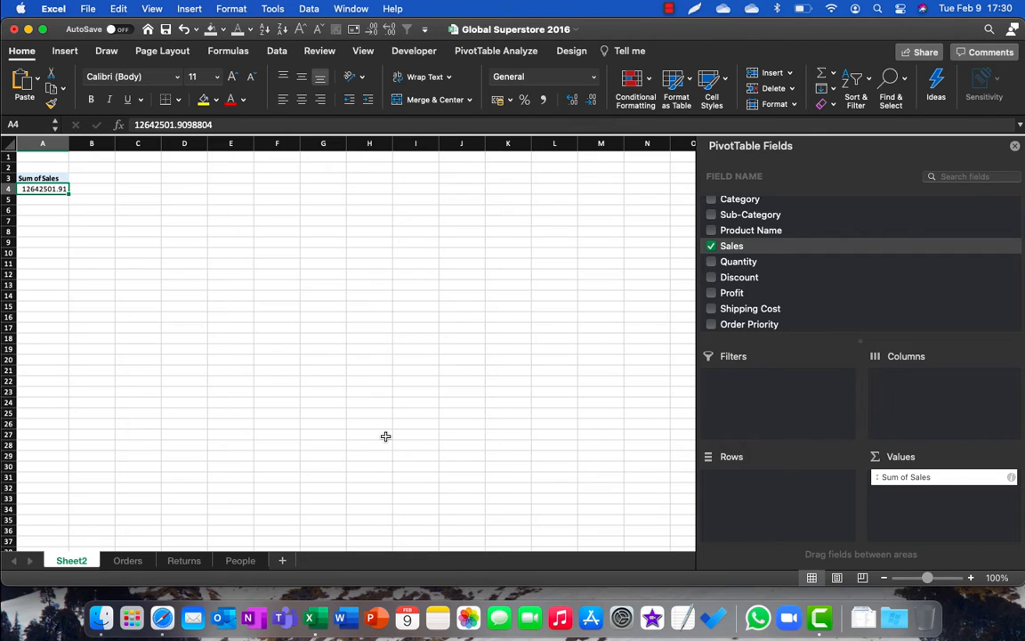
{"action": "key", "text": "ctrl+shift+4"}
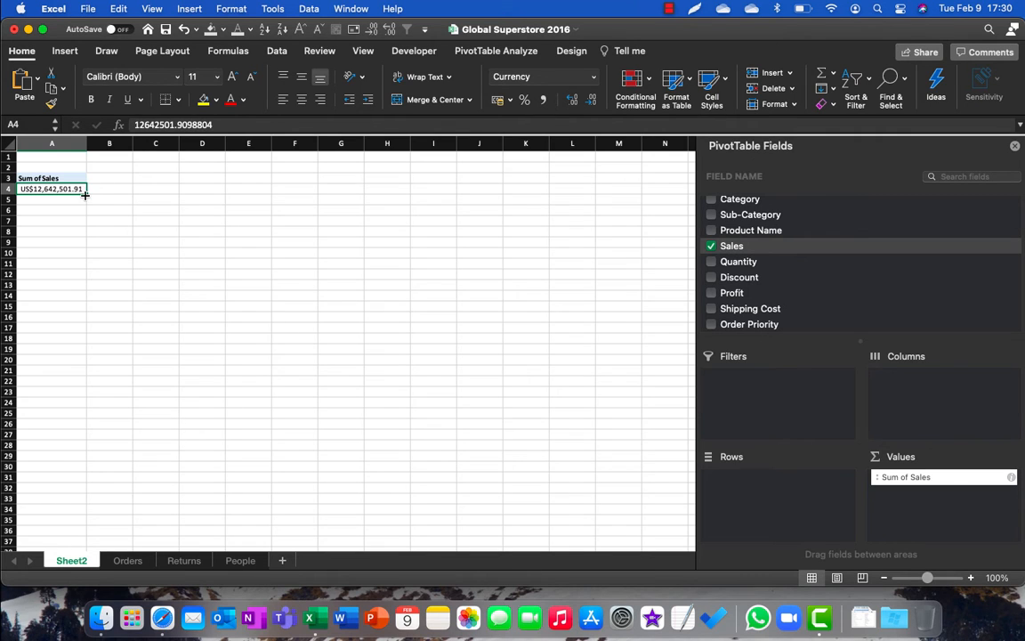
{"action": "key", "text": "super+1"}
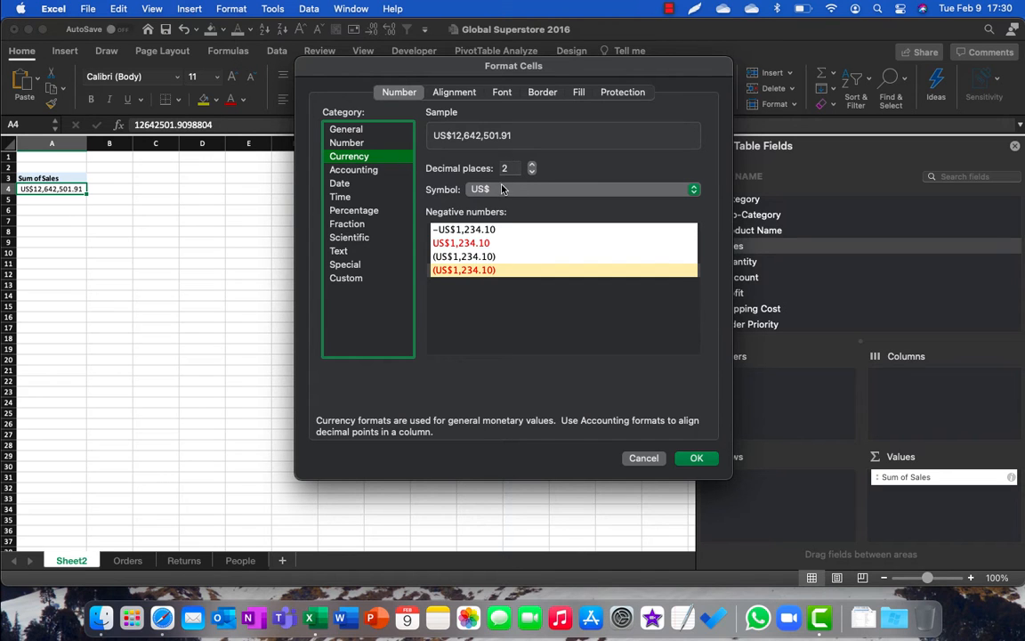
{"action": "left_click", "coordinate": [502, 188]}
{"action": "left_click", "coordinate": [502, 204]}
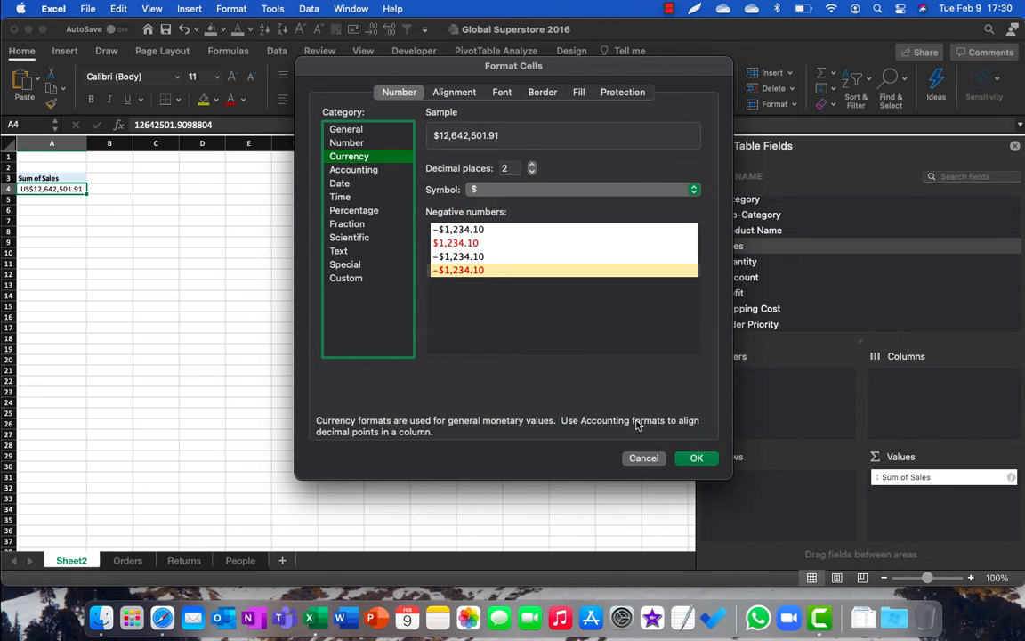
{"action": "left_click", "coordinate": [697, 458]}
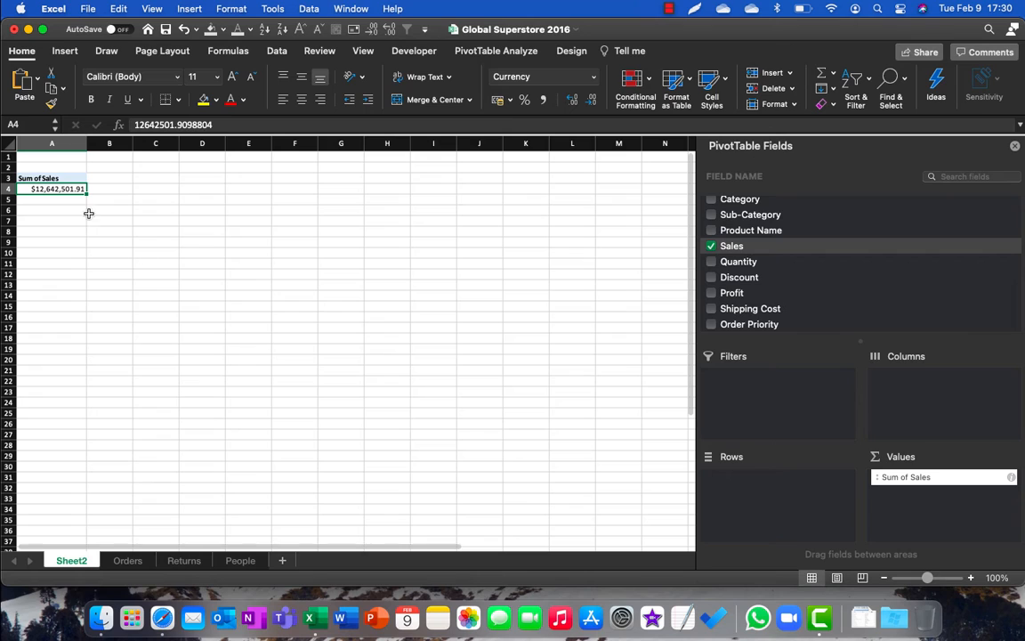
Step: Reduce the decimals of the sales value in cell A4 to zero
{"action": "left_click", "coordinate": [389, 30]}
{"action": "left_click", "coordinate": [389, 30]}
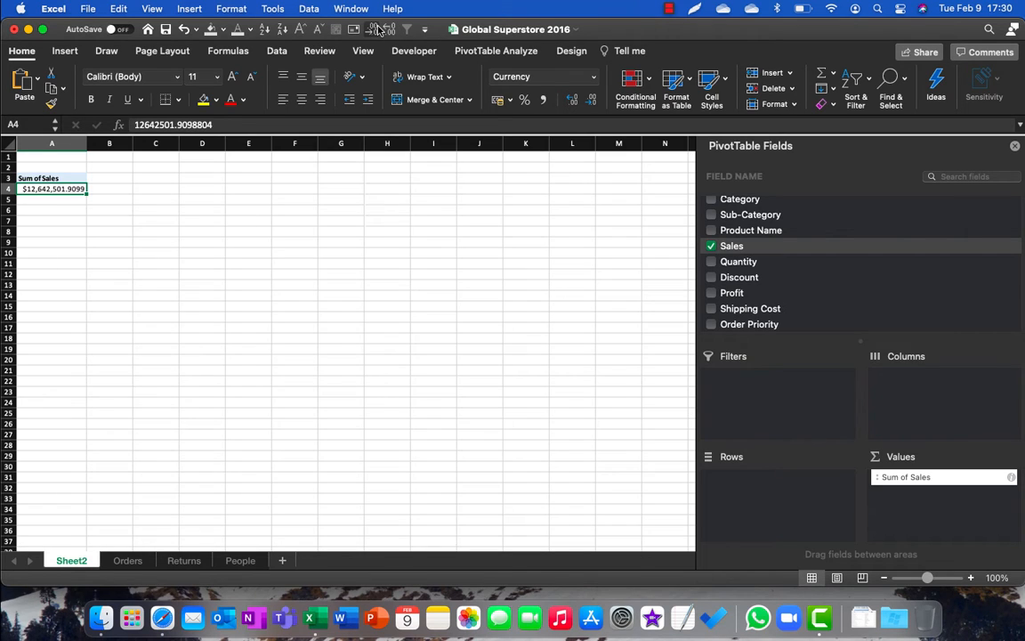
{"action": "left_click", "coordinate": [376, 29]}
{"action": "left_click", "coordinate": [376, 29]}
{"action": "left_click", "coordinate": [376, 30]}
{"action": "left_click", "coordinate": [376, 29]}
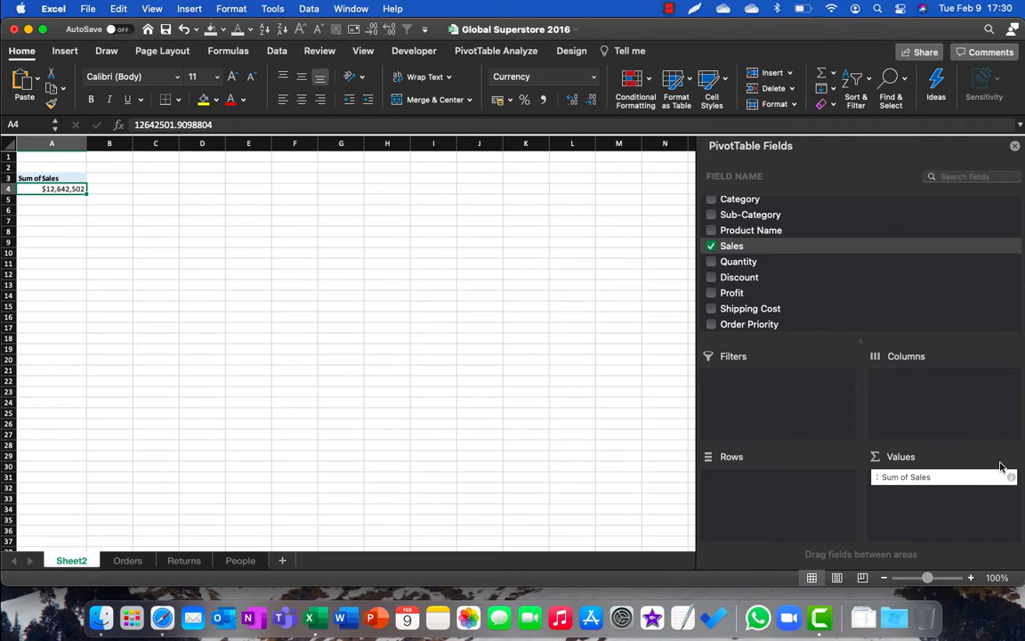
Step: Rename the Sum of Sales value field "Total Sales" and keep it summarized by Sum
{"action": "left_click", "coordinate": [1010, 480]}
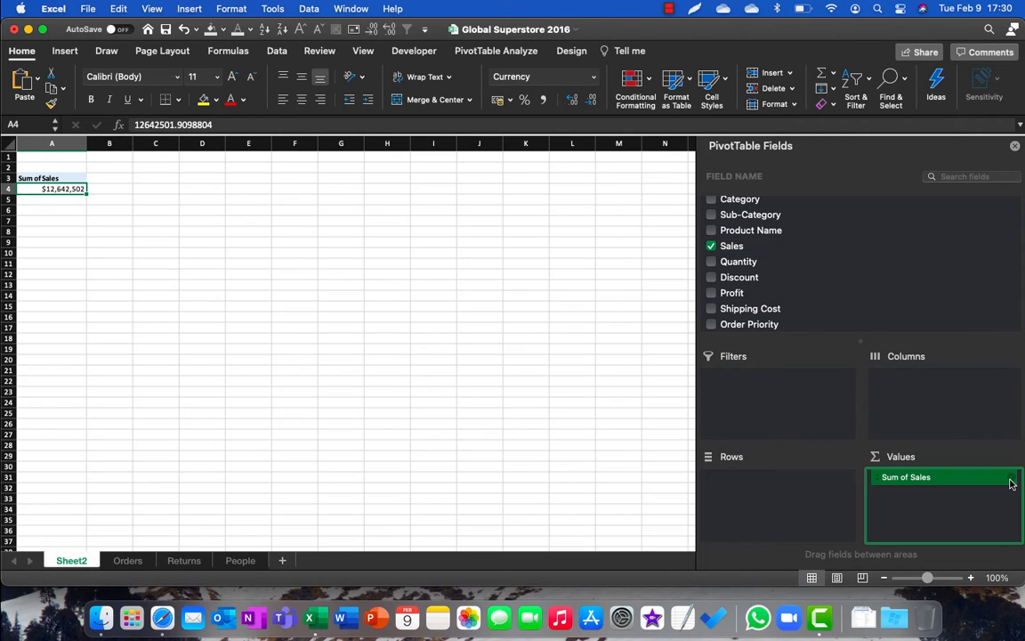
{"action": "left_click", "coordinate": [990, 482]}
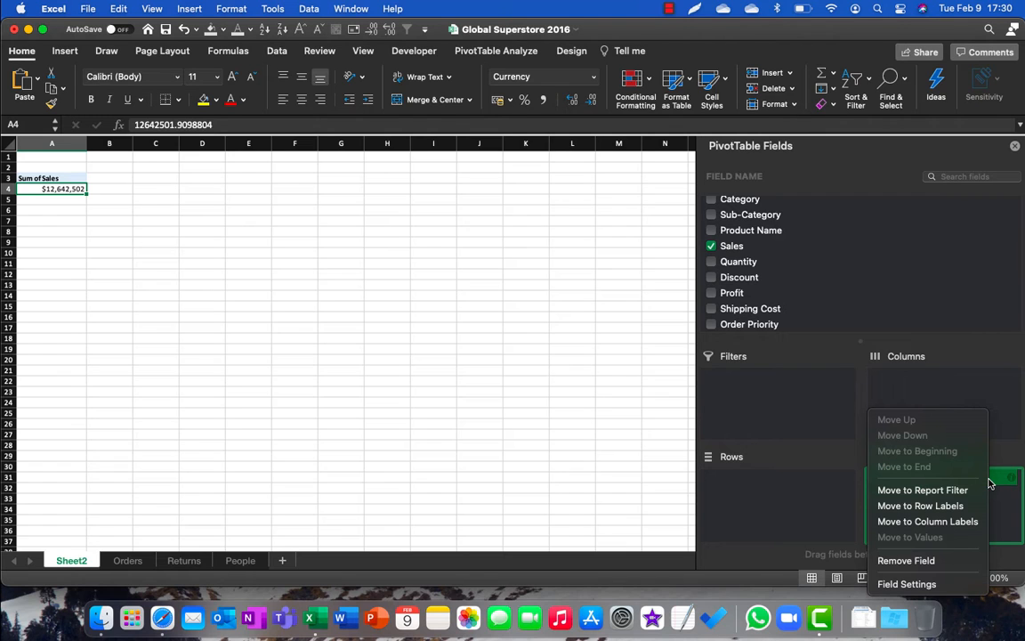
{"action": "left_click", "coordinate": [907, 584]}
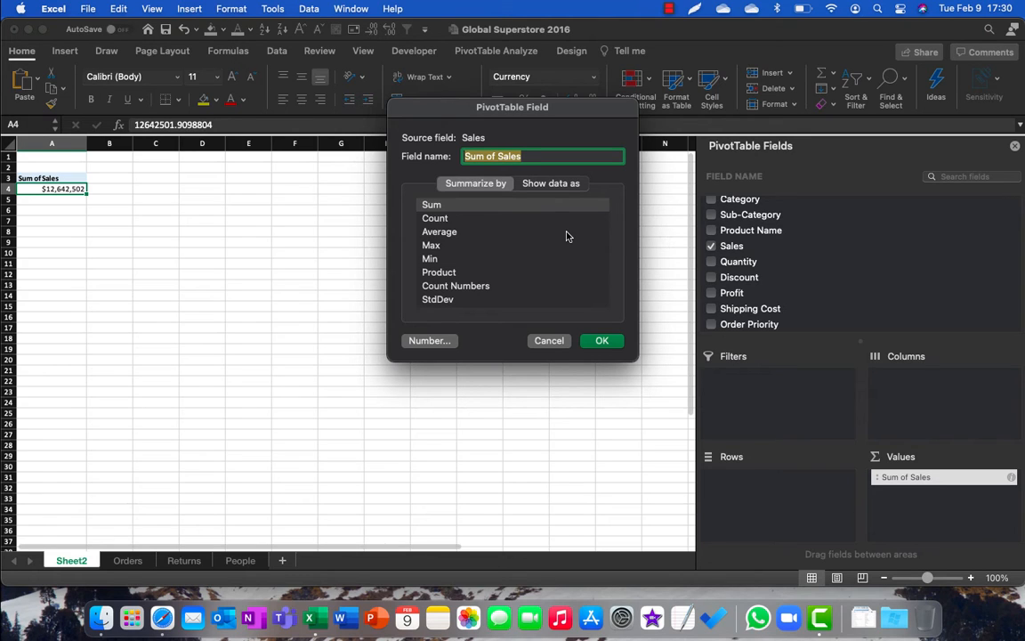
{"action": "type", "text": "Total"}
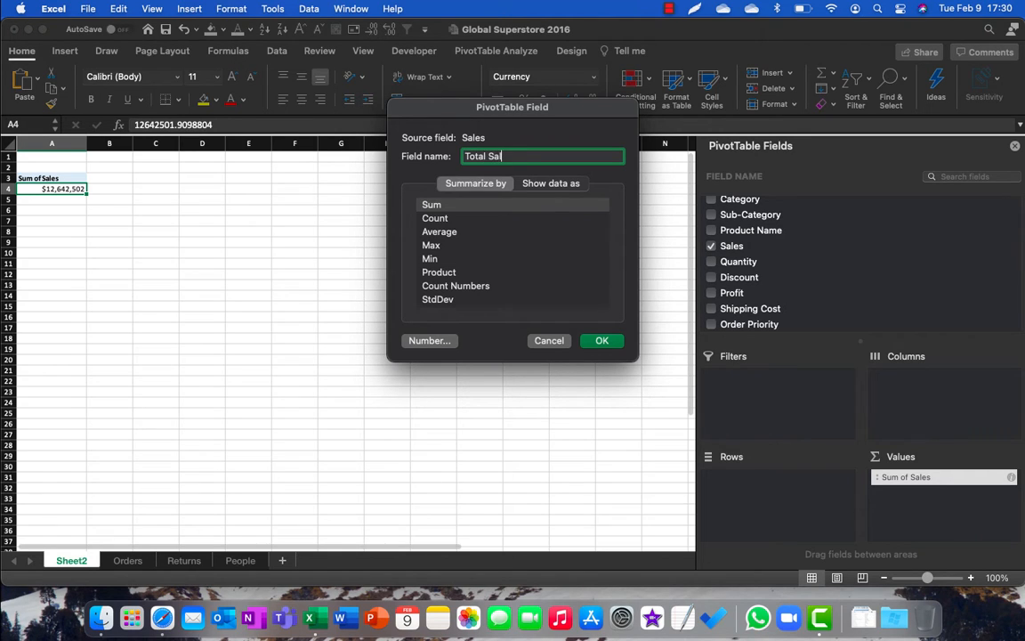
{"action": "left_click", "coordinate": [452, 210]}
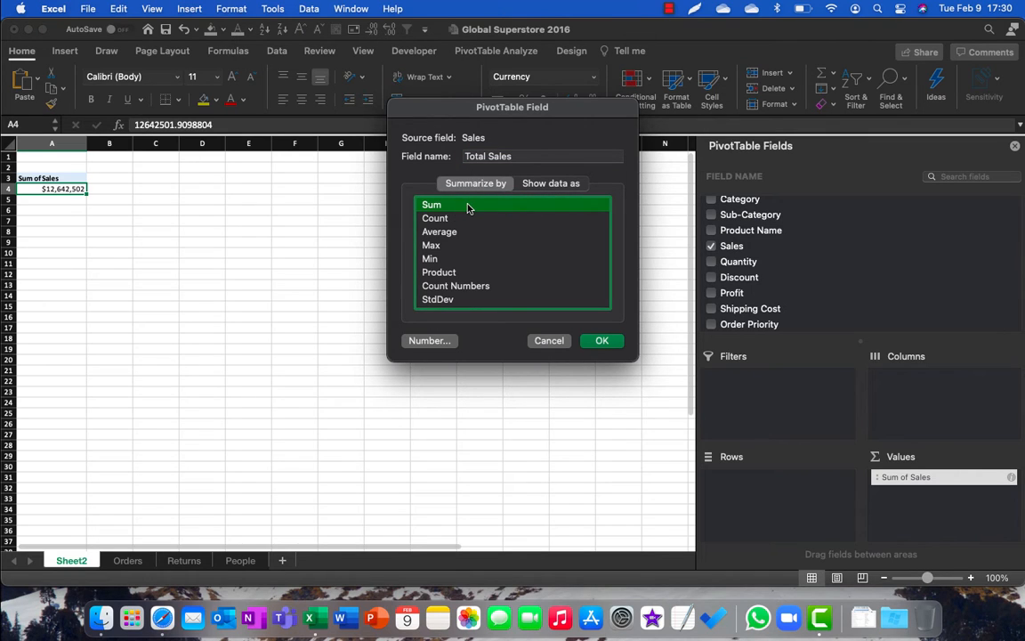
{"action": "left_click", "coordinate": [602, 343]}
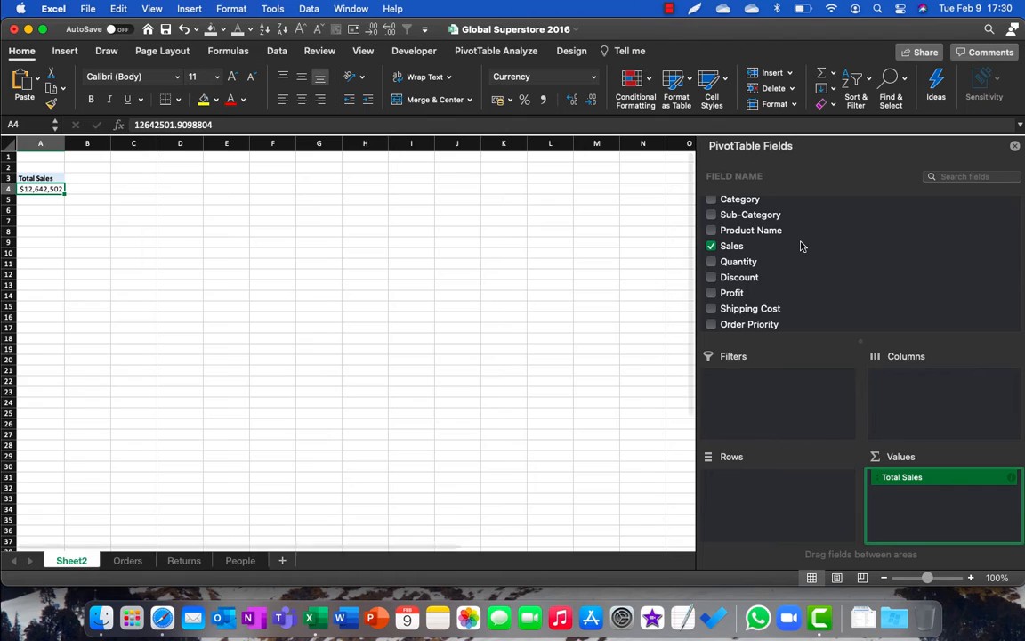
Step: Add the Ship Mode field to the Rows area of the PivotTable
{"action": "scroll", "coordinate": [800, 245], "scroll_direction": "up", "scroll_amount": 10}
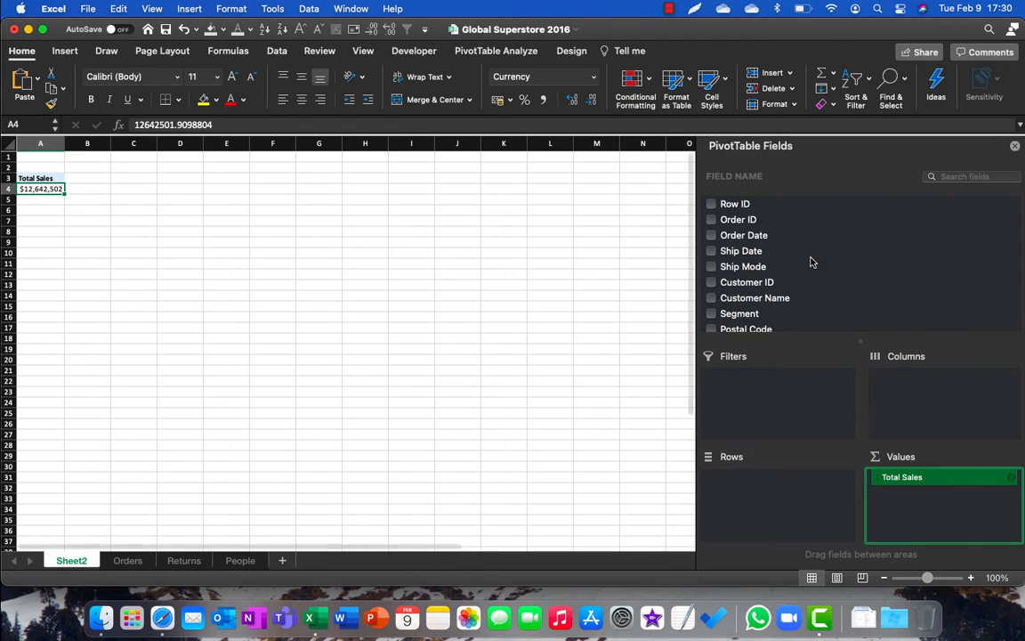
{"action": "left_click_drag", "start_coordinate": [755, 266], "coordinate": [776, 499]}
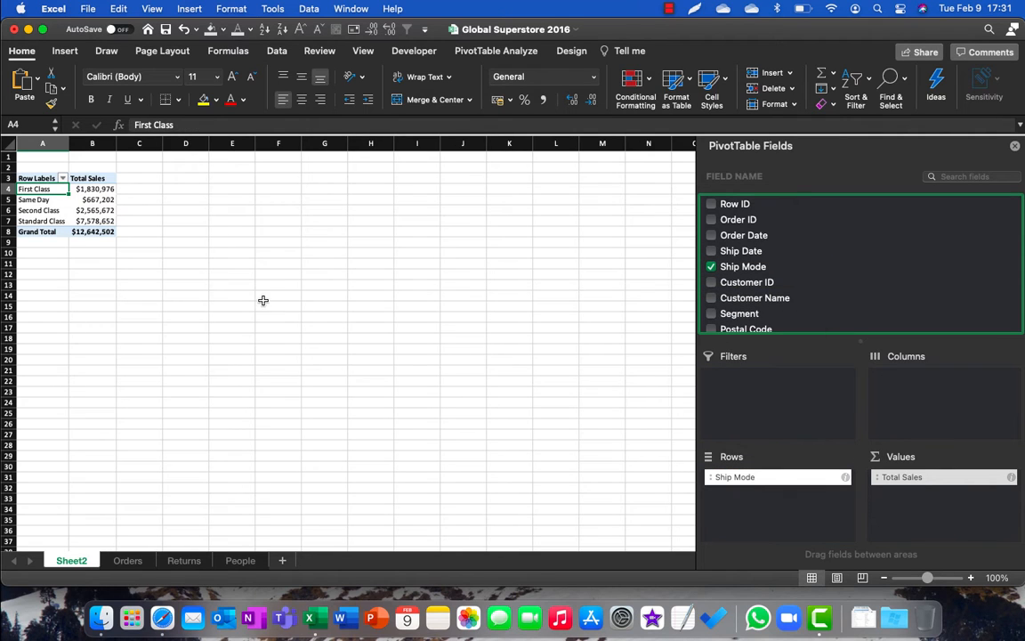
Step: Enlarge the sheet view to 140% and examine the Total Sales value of each ship mode
{"action": "left_click", "coordinate": [92, 189]}
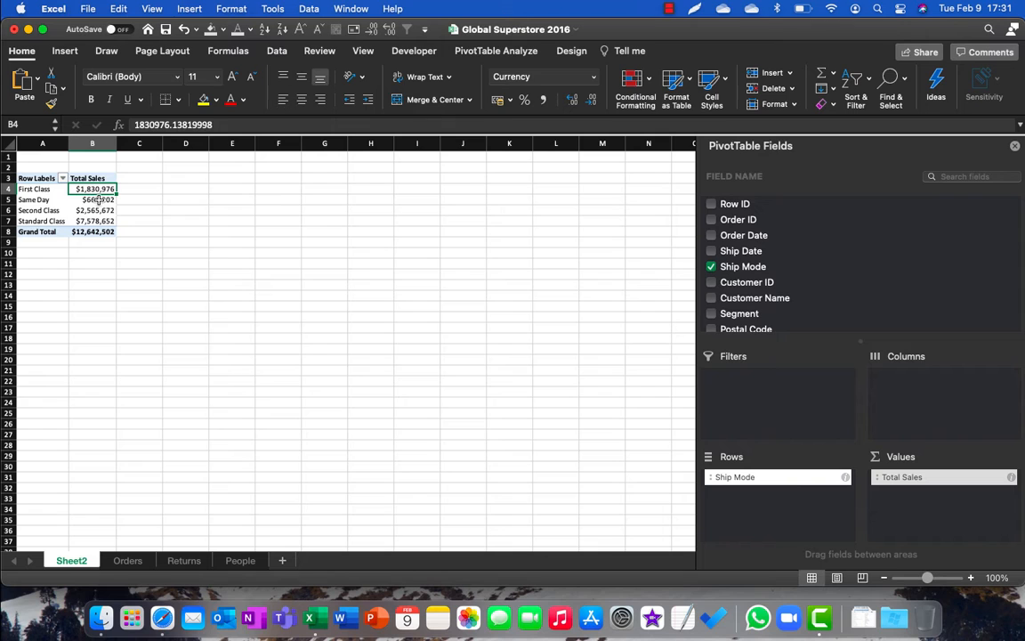
{"action": "left_click", "coordinate": [96, 199]}
{"action": "left_click", "coordinate": [105, 219]}
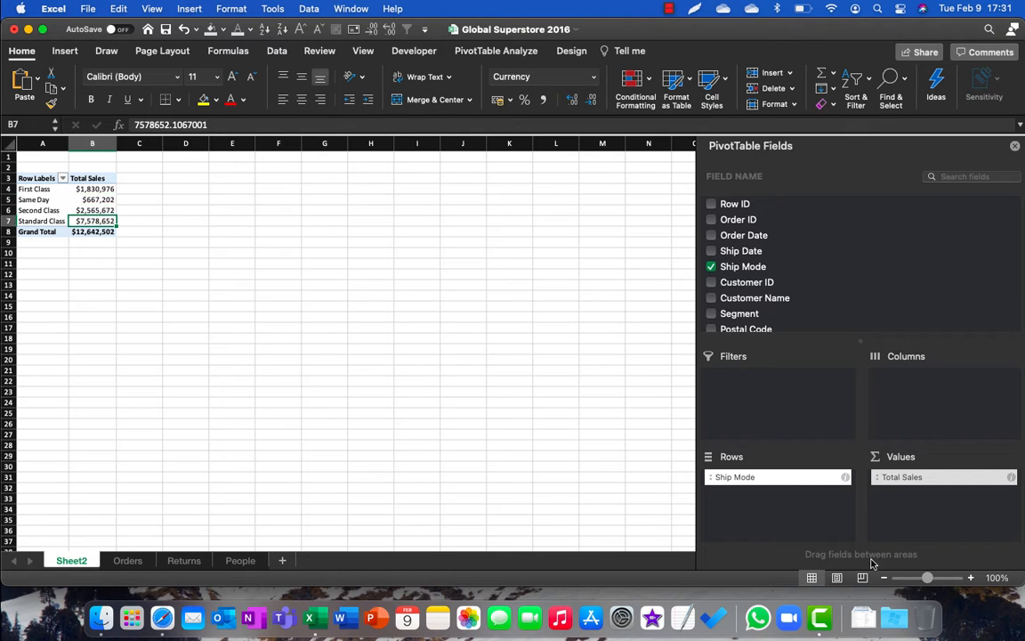
{"action": "left_click", "coordinate": [971, 577]}
{"action": "left_click", "coordinate": [971, 577]}
{"action": "left_click", "coordinate": [971, 578]}
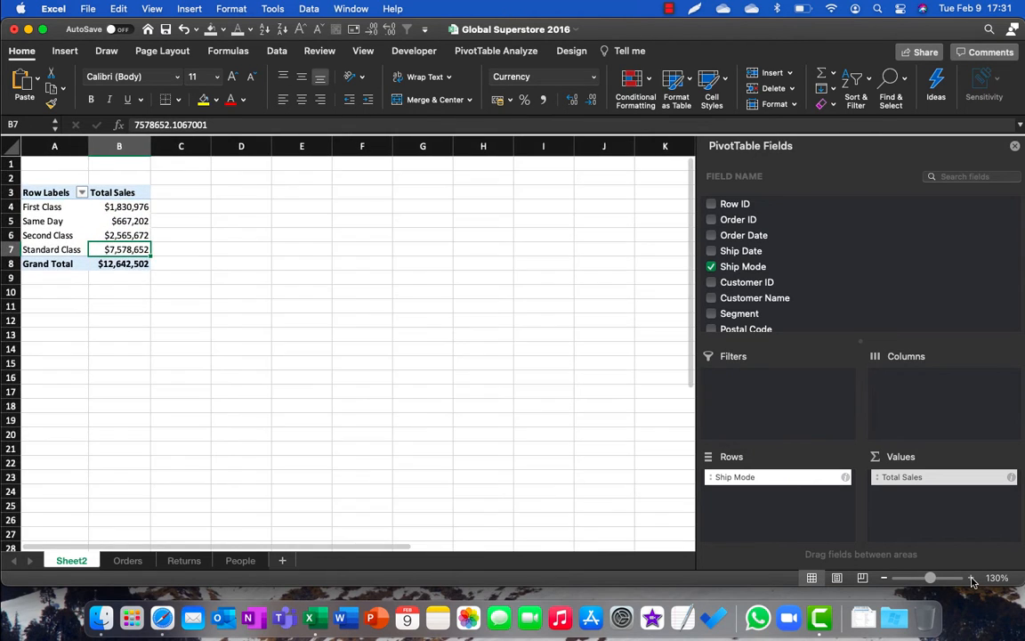
{"action": "left_click", "coordinate": [971, 577]}
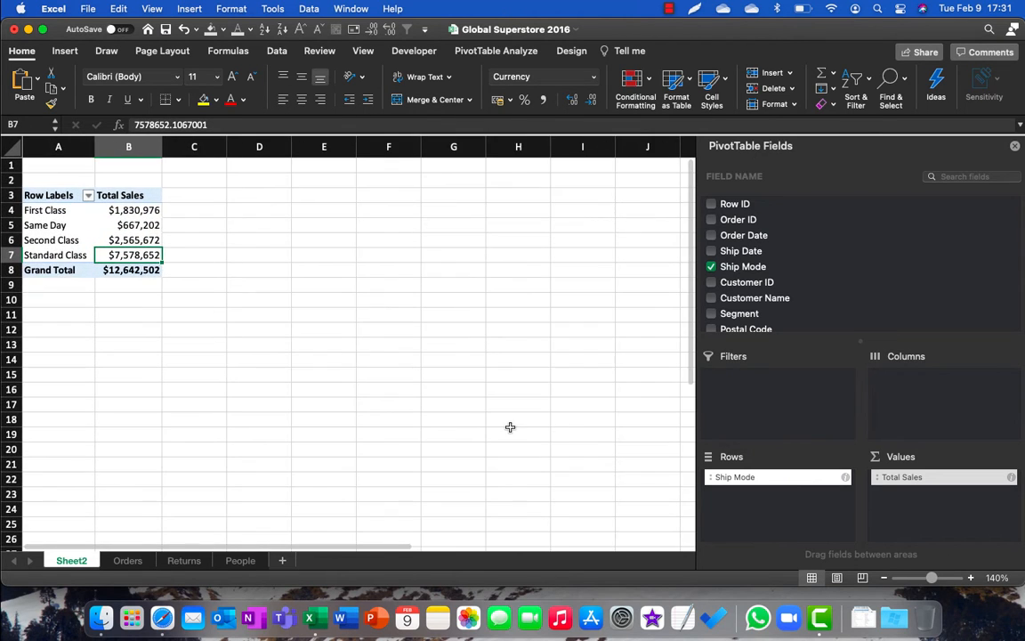
{"action": "left_click", "coordinate": [105, 210]}
{"action": "key", "text": "Down"}
{"action": "key", "text": "Down"}
{"action": "key", "text": "Down"}
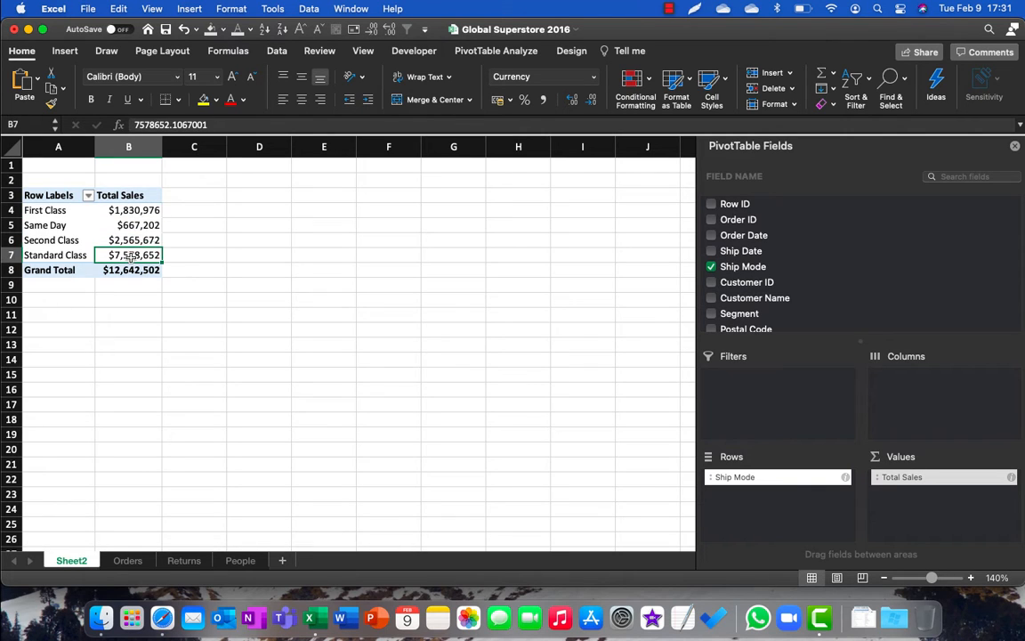
{"action": "key", "text": "Up"}
{"action": "key", "text": "Up"}
{"action": "key", "text": "Up"}
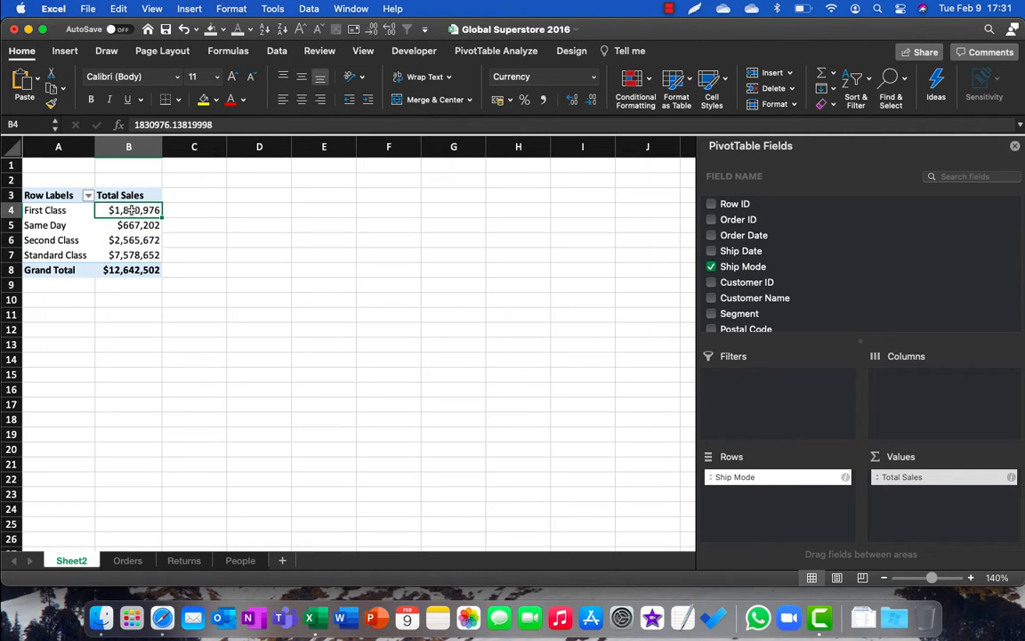
Step: Sort the ship modes by Total Sales from largest to smallest and add the Quantity field to the Values area above Total Sales
{"action": "left_click", "coordinate": [283, 31]}
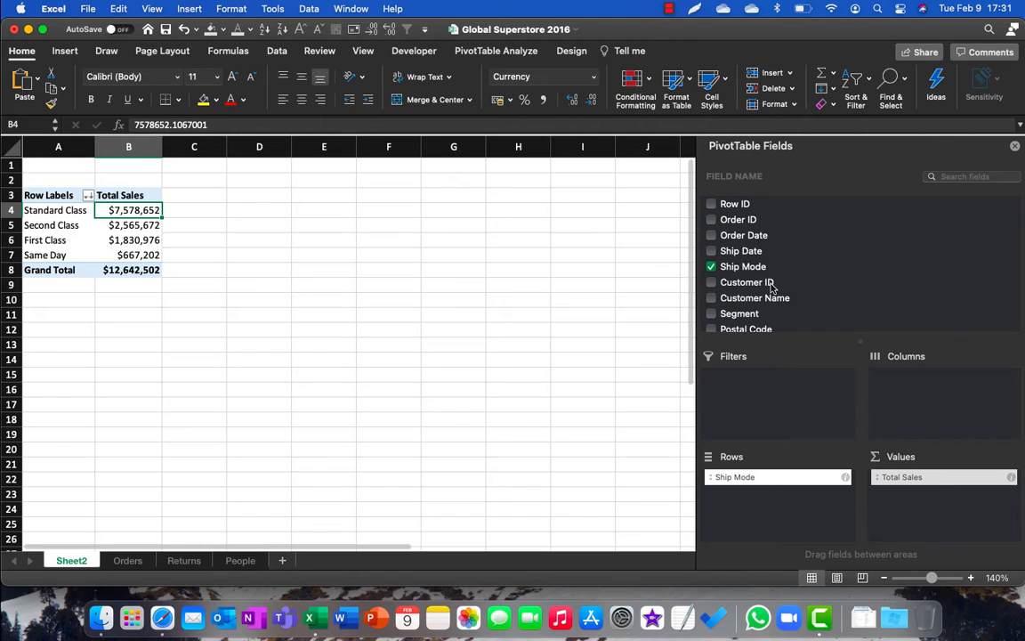
{"action": "scroll", "coordinate": [772, 287], "scroll_direction": "down", "scroll_amount": 10}
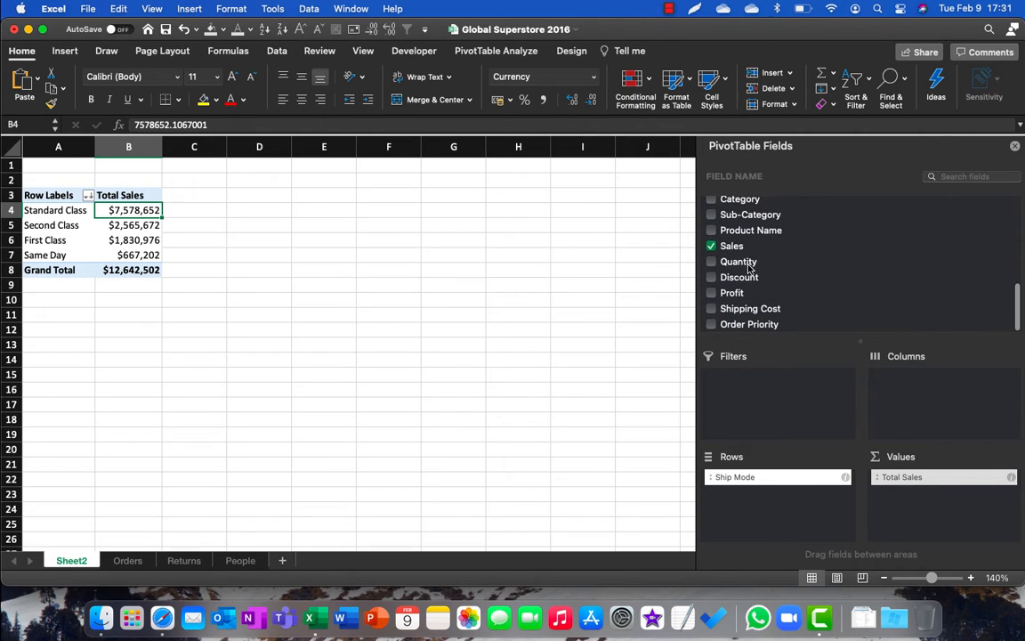
{"action": "left_click_drag", "start_coordinate": [739, 263], "coordinate": [949, 476]}
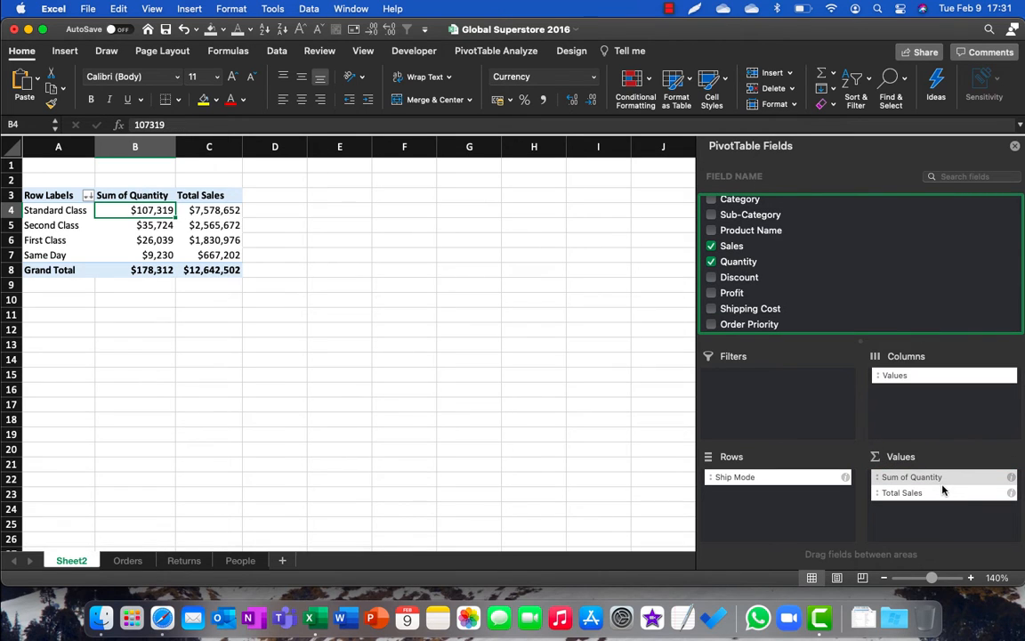
Step: Format the Sum of Quantity value field as Number with 0 decimal places and a 1000 separator
{"action": "left_click", "coordinate": [997, 478]}
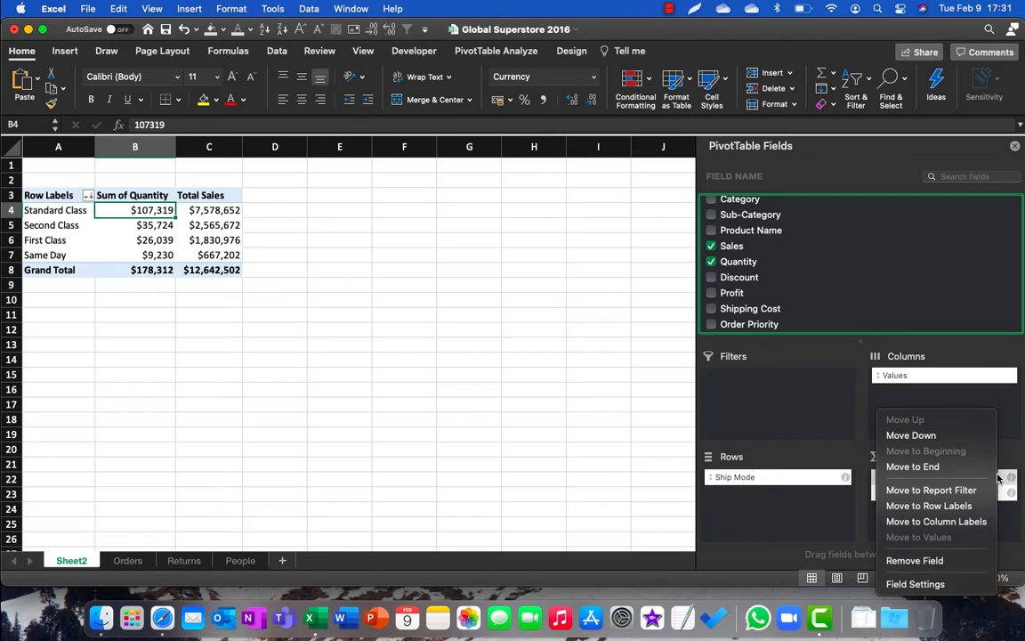
{"action": "left_click", "coordinate": [934, 583]}
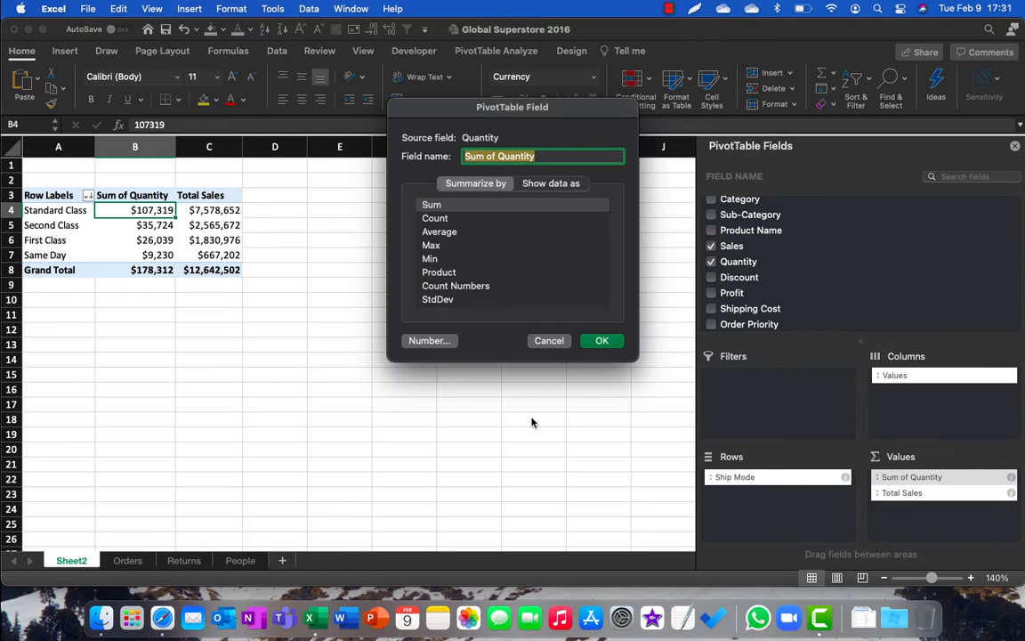
{"action": "left_click", "coordinate": [431, 345]}
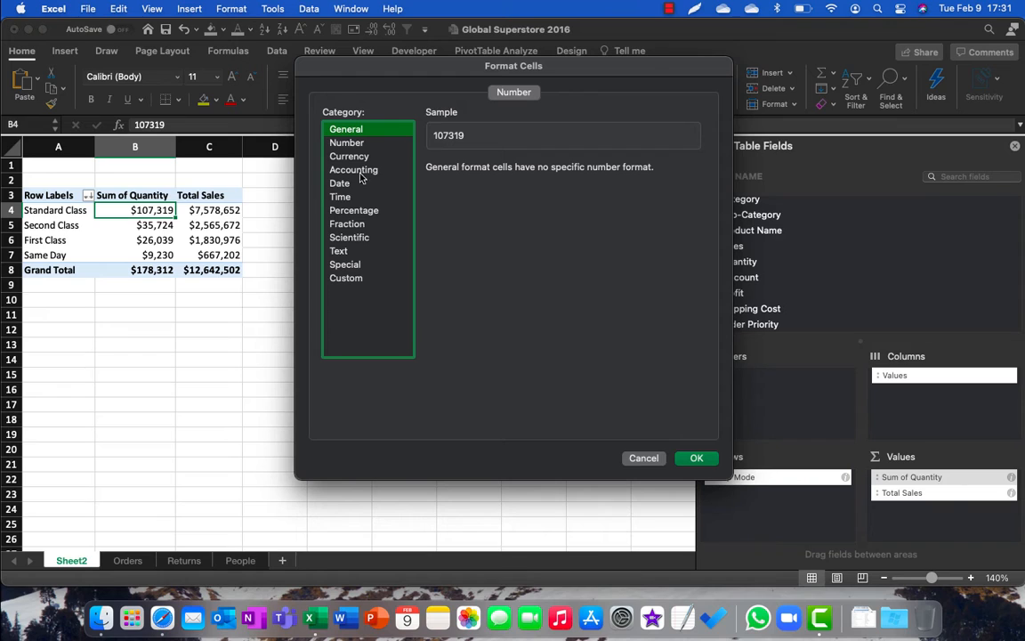
{"action": "left_click", "coordinate": [353, 144]}
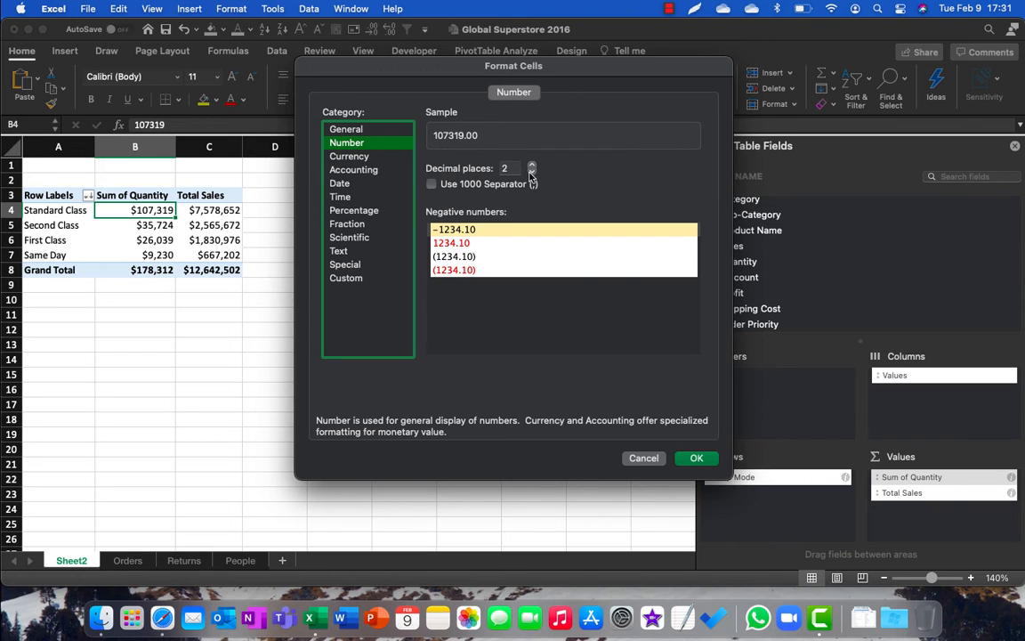
{"action": "left_click", "coordinate": [532, 172]}
{"action": "left_click", "coordinate": [531, 172]}
{"action": "left_click", "coordinate": [433, 184]}
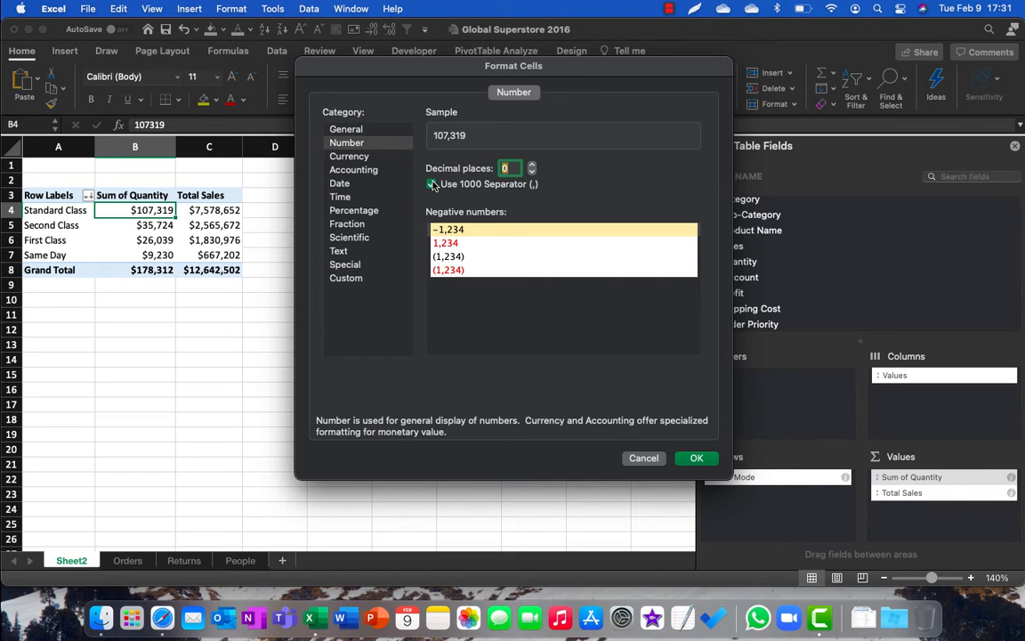
{"action": "left_click", "coordinate": [696, 459]}
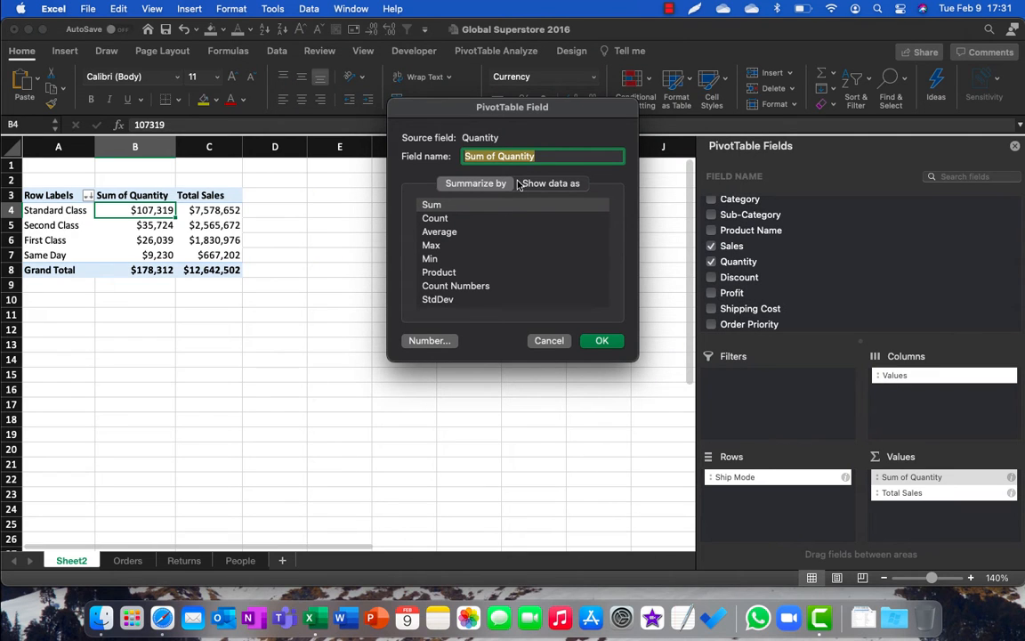
Step: Rename the Sum of Quantity value field "Qty Sold" and apply its field settings
{"action": "type", "text": "To"}
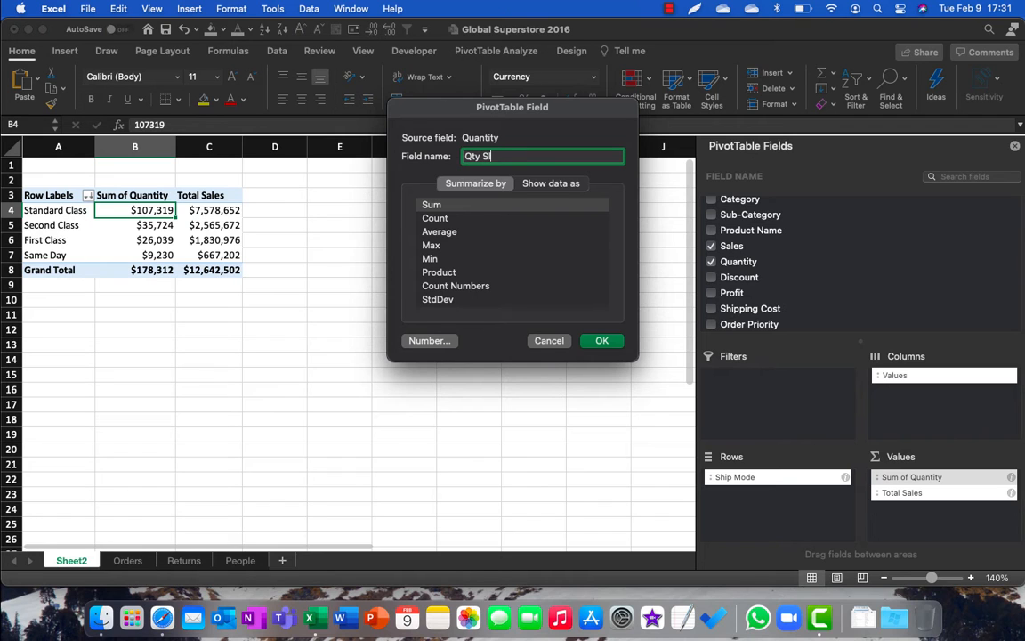
{"action": "type", "text": "y Sold"}
{"action": "key", "text": "Return"}
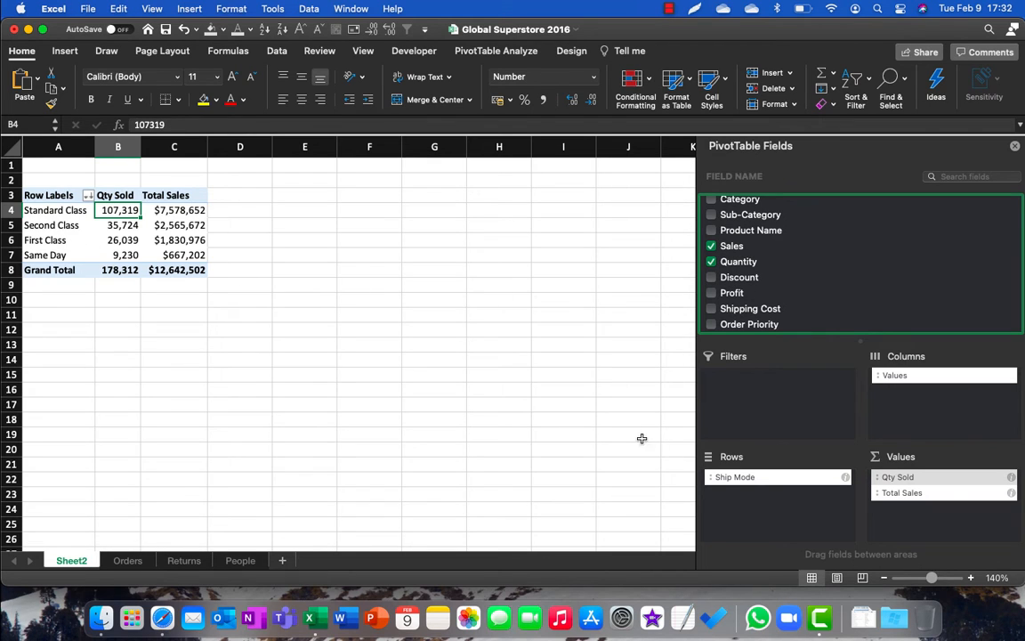
Step: Replace the Ship Mode field with the Country field in the Rows area of the PivotTable
{"action": "left_click", "coordinate": [730, 478]}
{"action": "left_click_drag", "start_coordinate": [730, 478], "coordinate": [384, 353]}
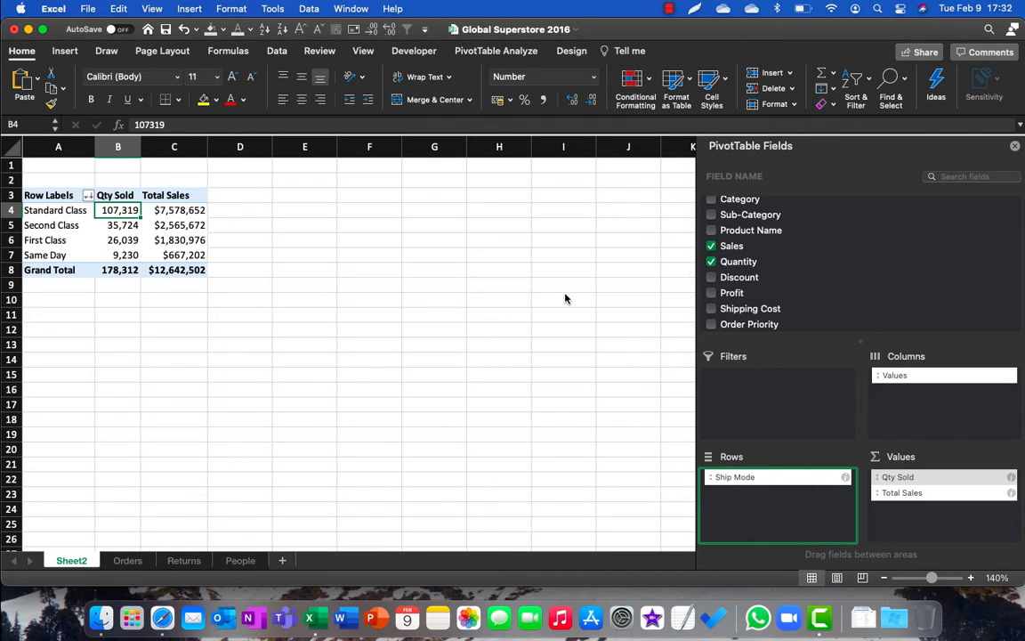
{"action": "scroll", "coordinate": [798, 286], "scroll_direction": "down", "scroll_amount": 2}
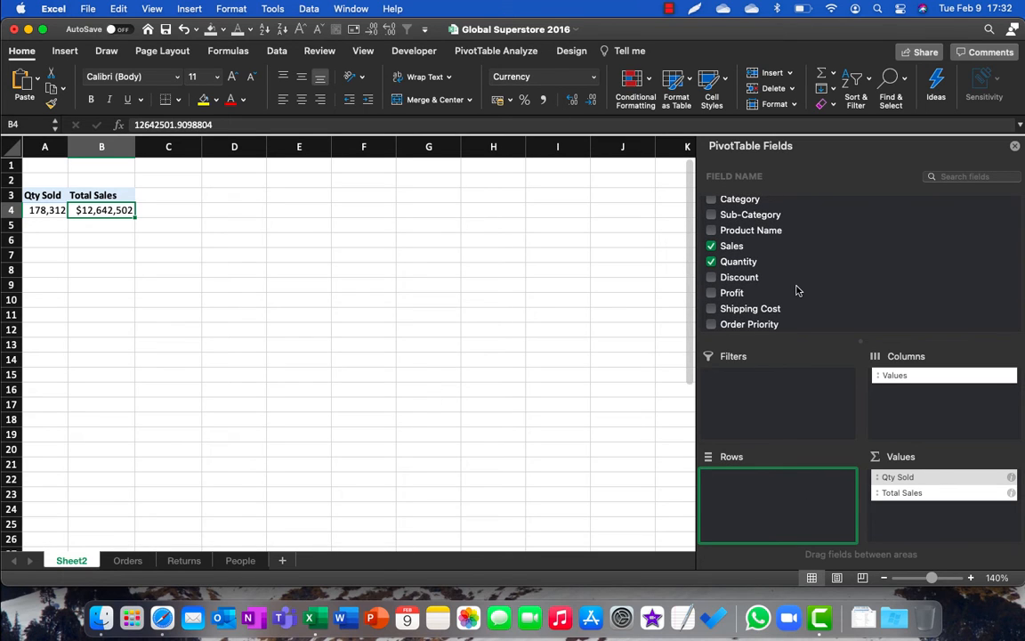
{"action": "scroll", "coordinate": [792, 287], "scroll_direction": "up", "scroll_amount": 4}
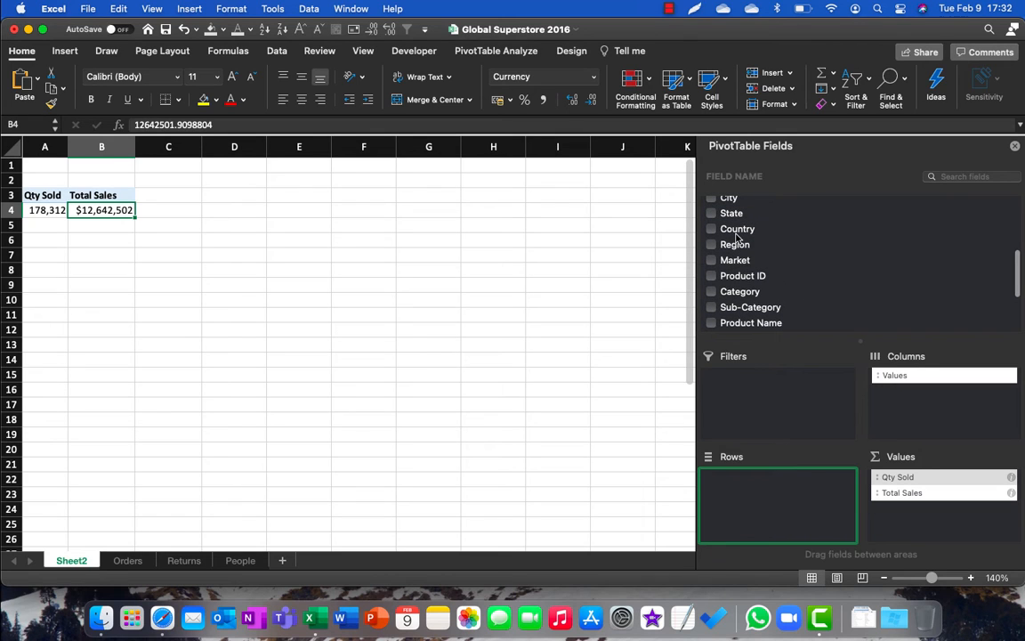
{"action": "left_click_drag", "start_coordinate": [737, 236], "coordinate": [773, 512]}
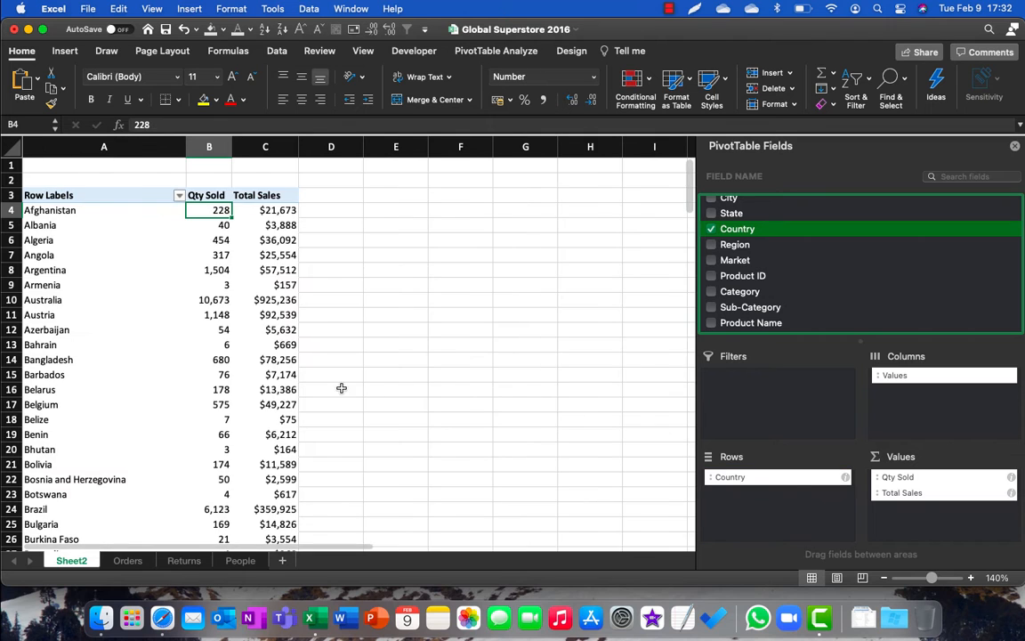
Step: Look through the country rows and sort them by Total Sales from largest to smallest
{"action": "scroll", "coordinate": [176, 332], "scroll_direction": "down", "scroll_amount": 10}
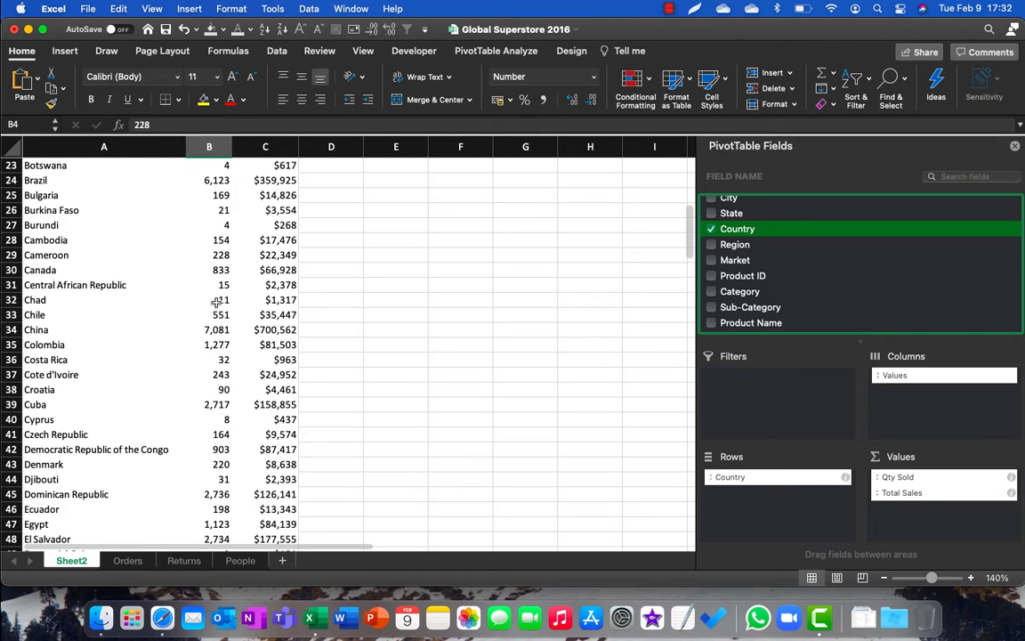
{"action": "left_click", "coordinate": [216, 329]}
{"action": "scroll", "coordinate": [218, 392], "scroll_direction": "down", "scroll_amount": 5}
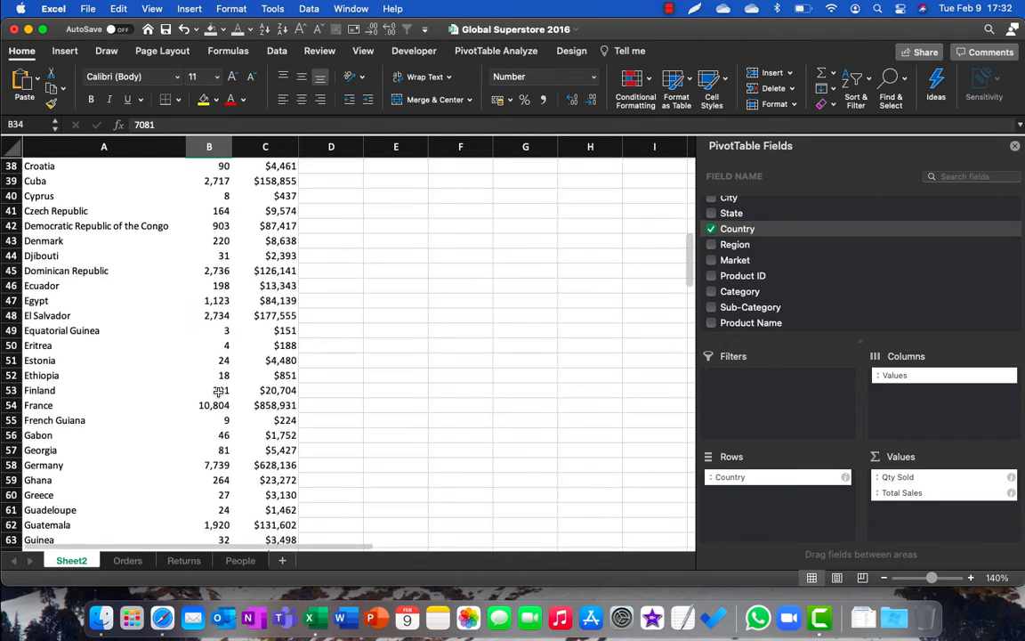
{"action": "scroll", "coordinate": [218, 392], "scroll_direction": "down", "scroll_amount": 7}
{"action": "scroll", "coordinate": [231, 391], "scroll_direction": "up", "scroll_amount": 20}
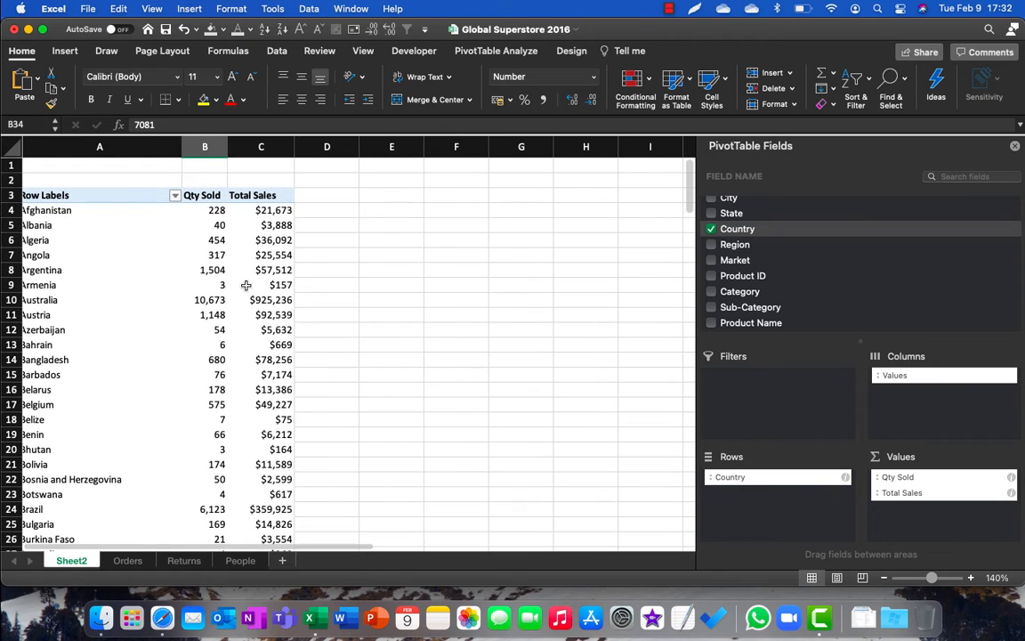
{"action": "left_click", "coordinate": [263, 210]}
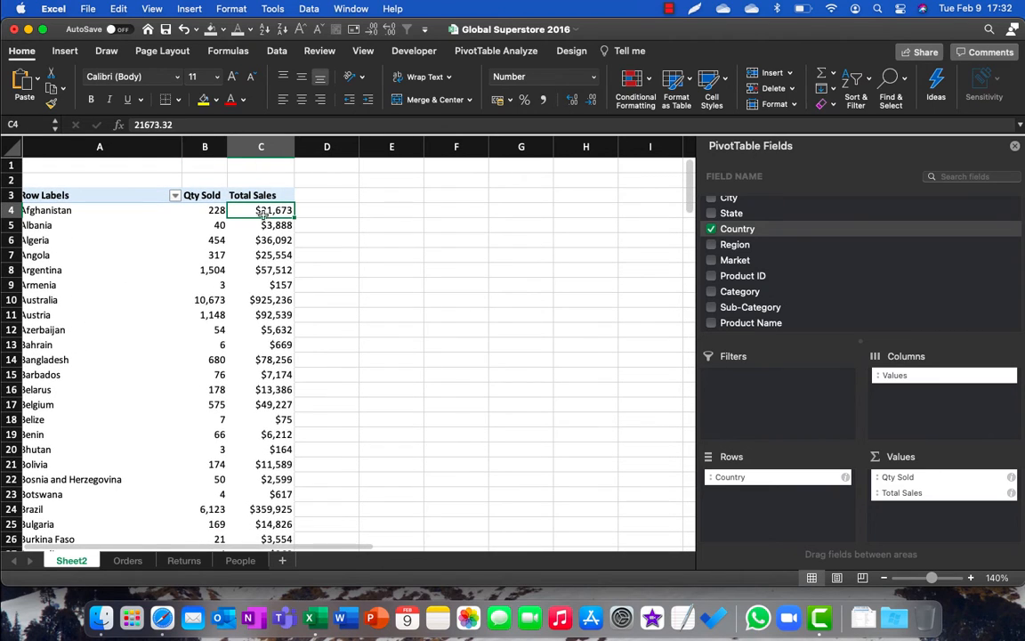
{"action": "left_click", "coordinate": [282, 30]}
Step: Sort the country rows by Qty Sold from largest to smallest and look through the sorted list
{"action": "left_click", "coordinate": [191, 210]}
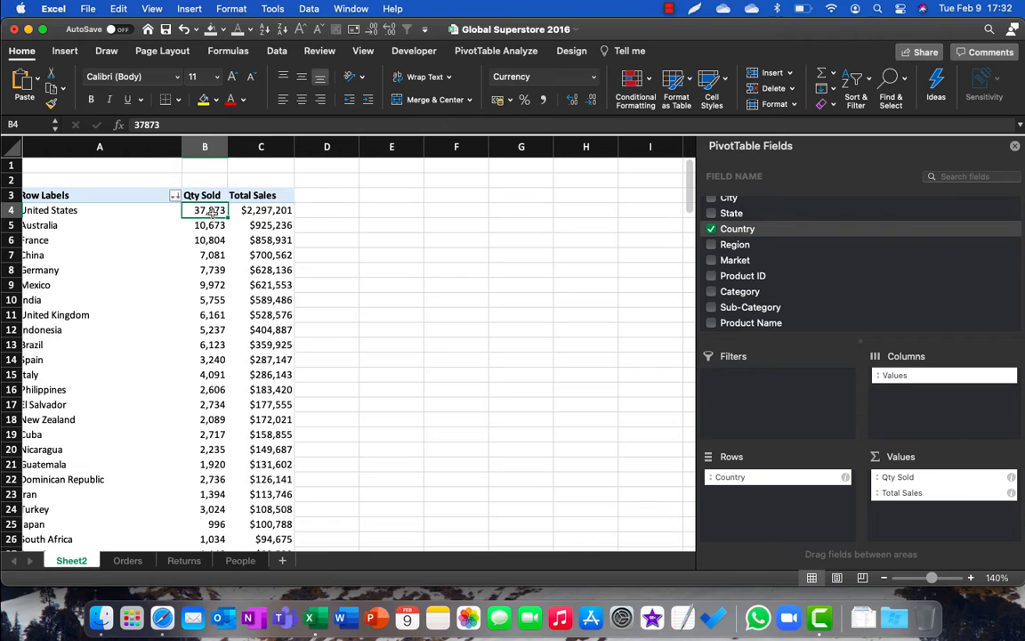
{"action": "left_click", "coordinate": [284, 30]}
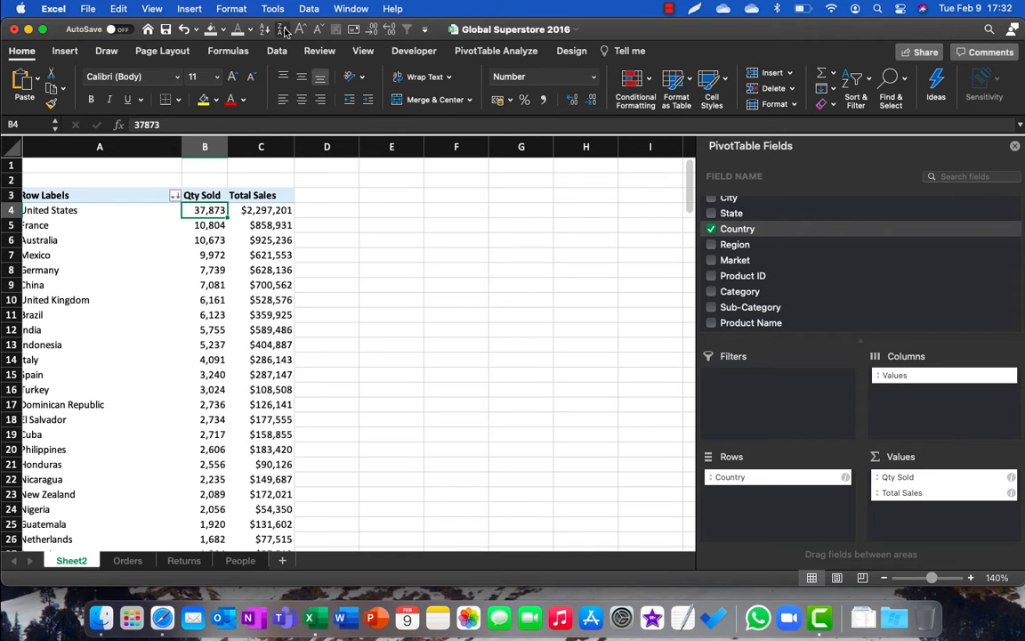
{"action": "scroll", "coordinate": [131, 307], "scroll_direction": "left", "scroll_amount": 1}
{"action": "scroll", "coordinate": [161, 339], "scroll_direction": "down", "scroll_amount": 5}
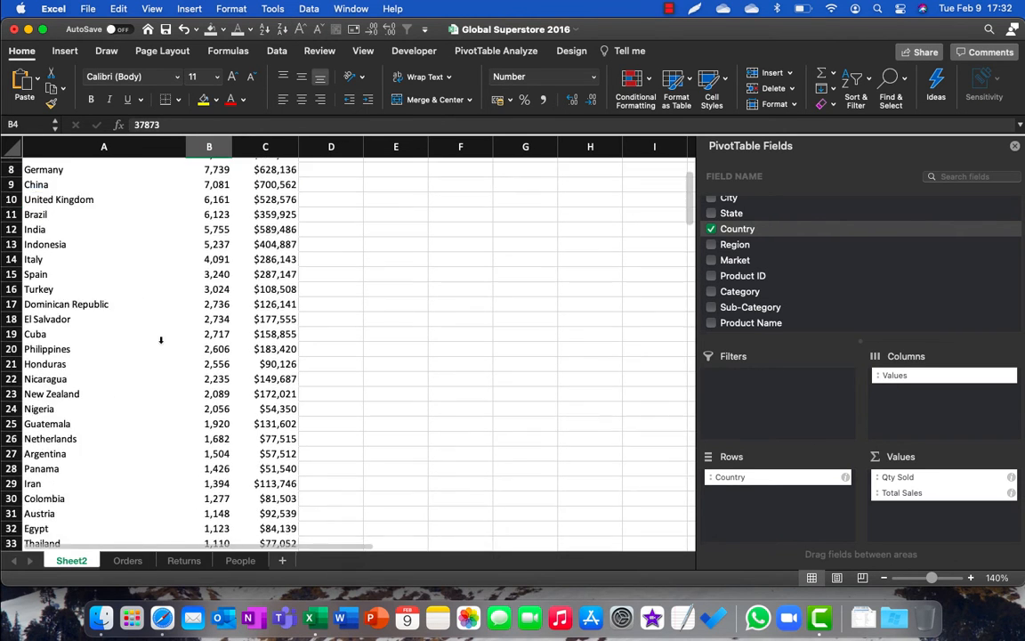
{"action": "scroll", "coordinate": [161, 339], "scroll_direction": "down", "scroll_amount": 3}
{"action": "scroll", "coordinate": [160, 339], "scroll_direction": "up", "scroll_amount": 6}
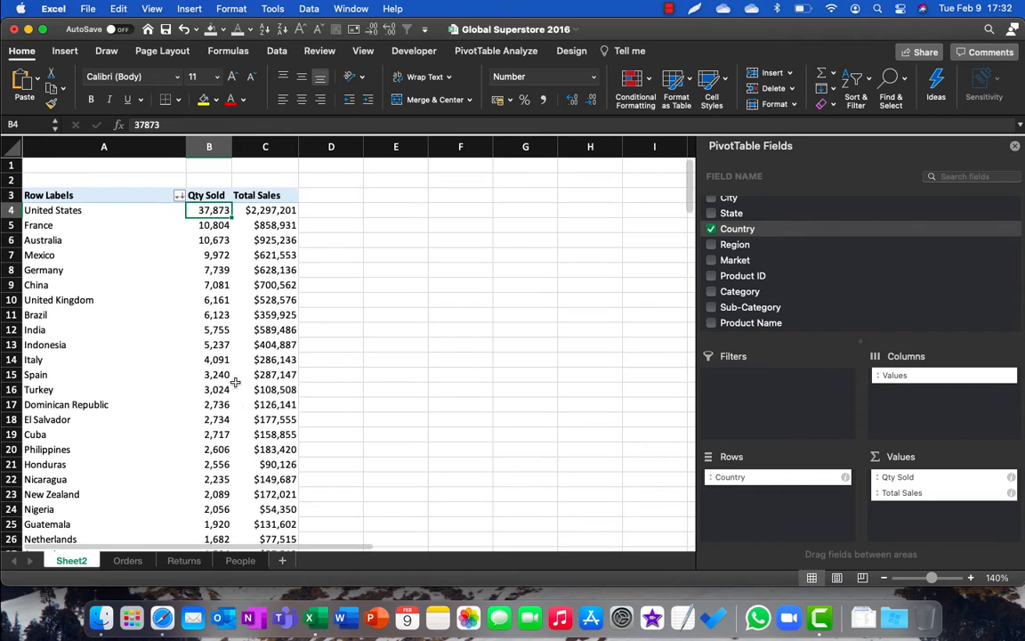
{"action": "scroll", "coordinate": [235, 382], "scroll_direction": "down", "scroll_amount": 10}
{"action": "scroll", "coordinate": [238, 400], "scroll_direction": "up", "scroll_amount": 10}
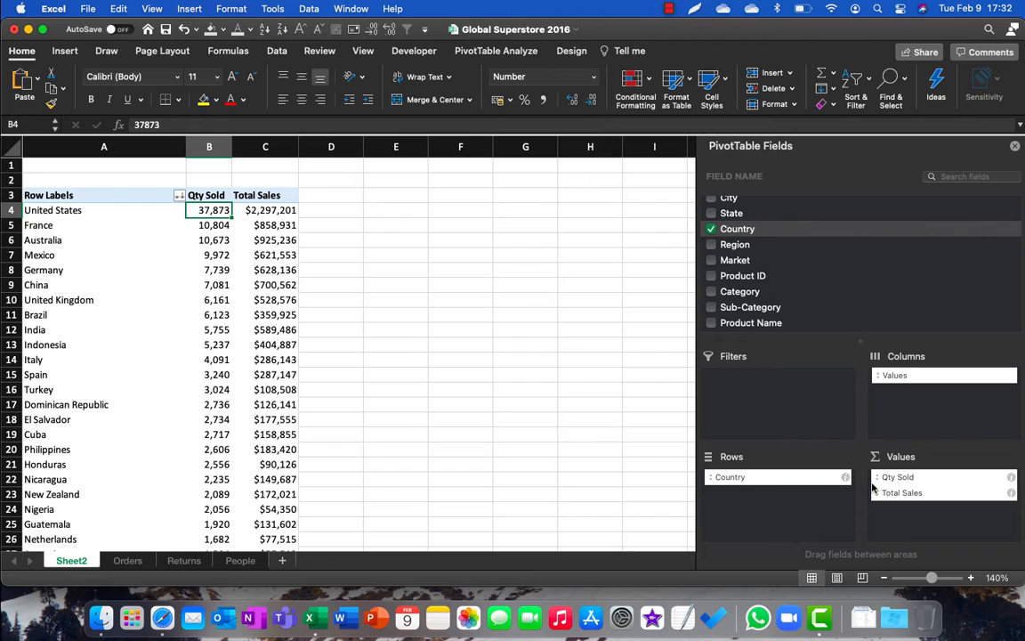
{"action": "left_click", "coordinate": [669, 12]}
{"action": "left_click", "coordinate": [688, 46]}
{"action": "left_click", "coordinate": [260, 300]}
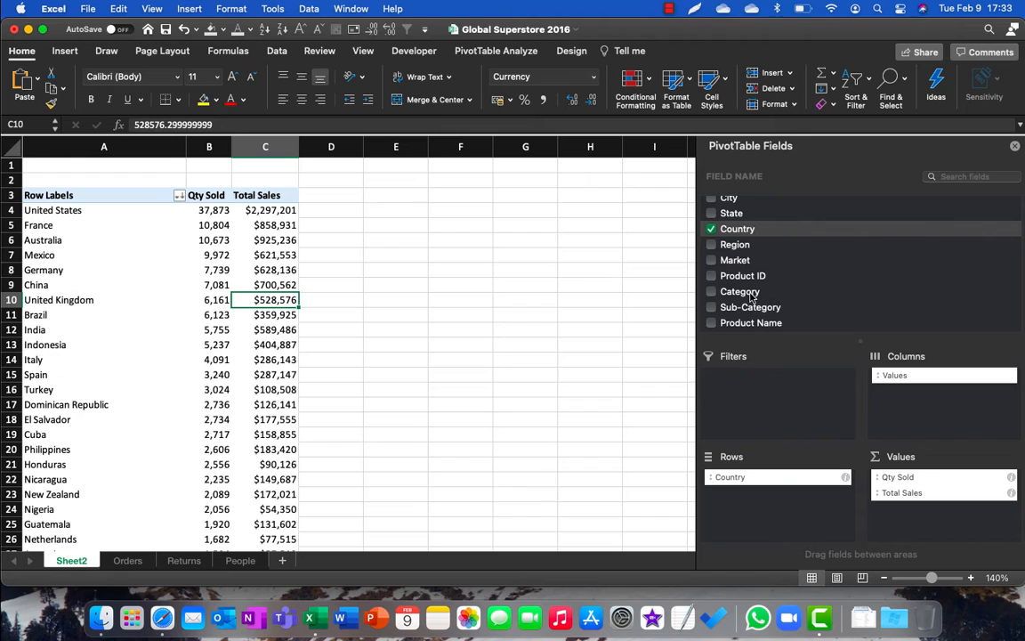
Step: Examine the Customer ID column on the Orders sheet and return to the PivotTable on Sheet2
{"action": "scroll", "coordinate": [750, 298], "scroll_direction": "up", "scroll_amount": 4}
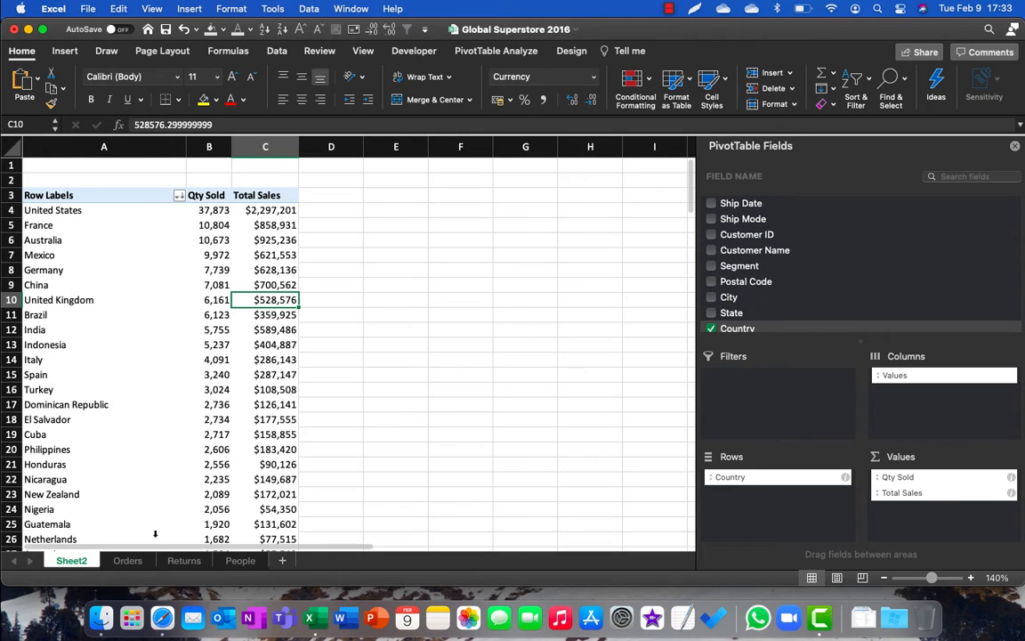
{"action": "left_click", "coordinate": [129, 561]}
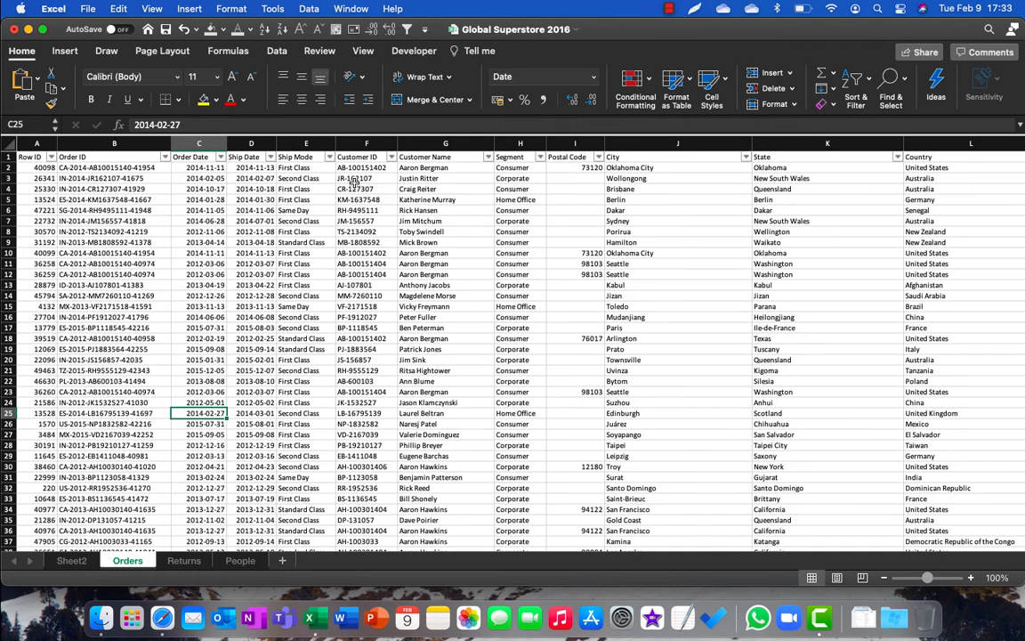
{"action": "left_click", "coordinate": [360, 274]}
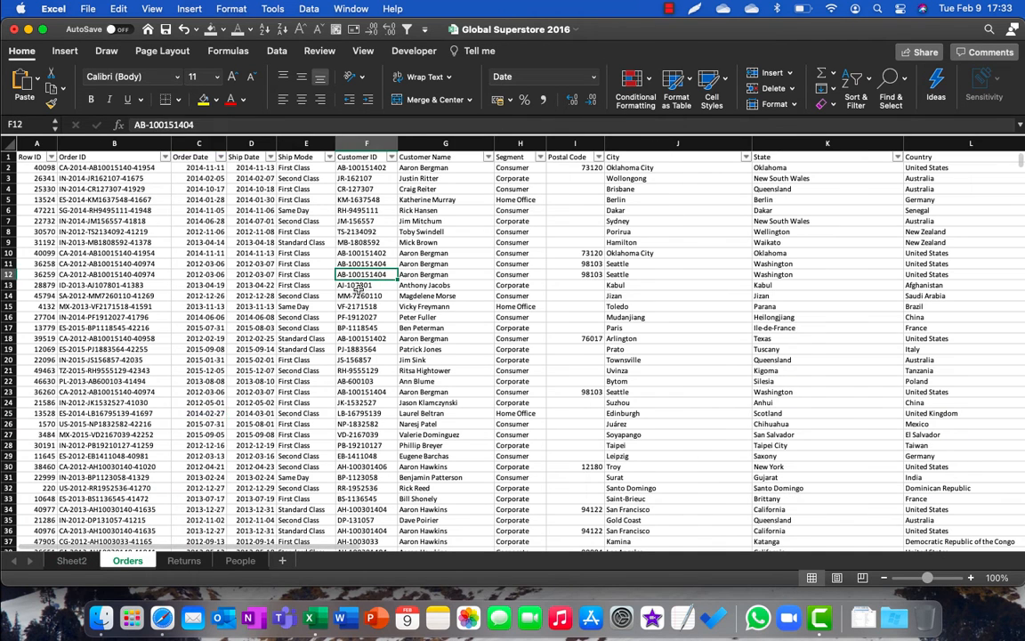
{"action": "left_click", "coordinate": [78, 562]}
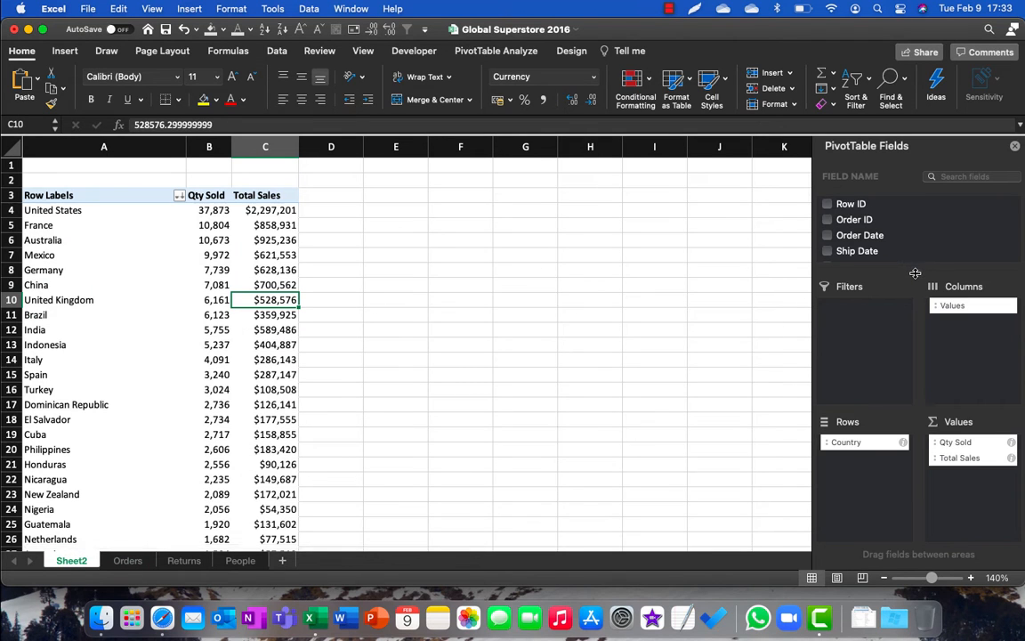
Step: Enlarge the PivotTable field list and add the Customer ID field to the Values area below Total Sales
{"action": "left_click_drag", "start_coordinate": [909, 265], "coordinate": [906, 345]}
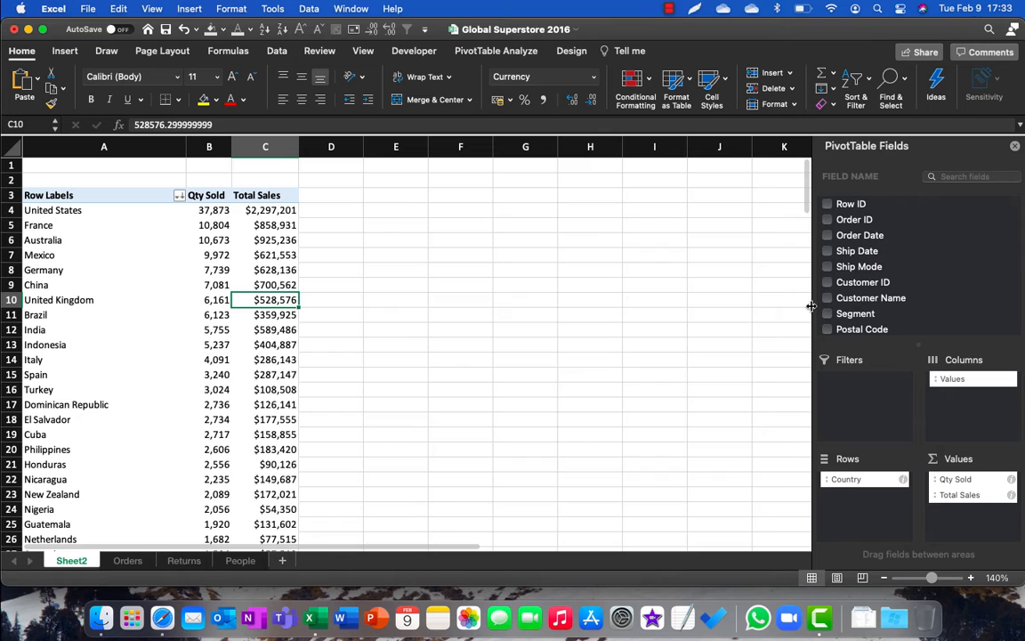
{"action": "left_click_drag", "start_coordinate": [812, 310], "coordinate": [952, 520]}
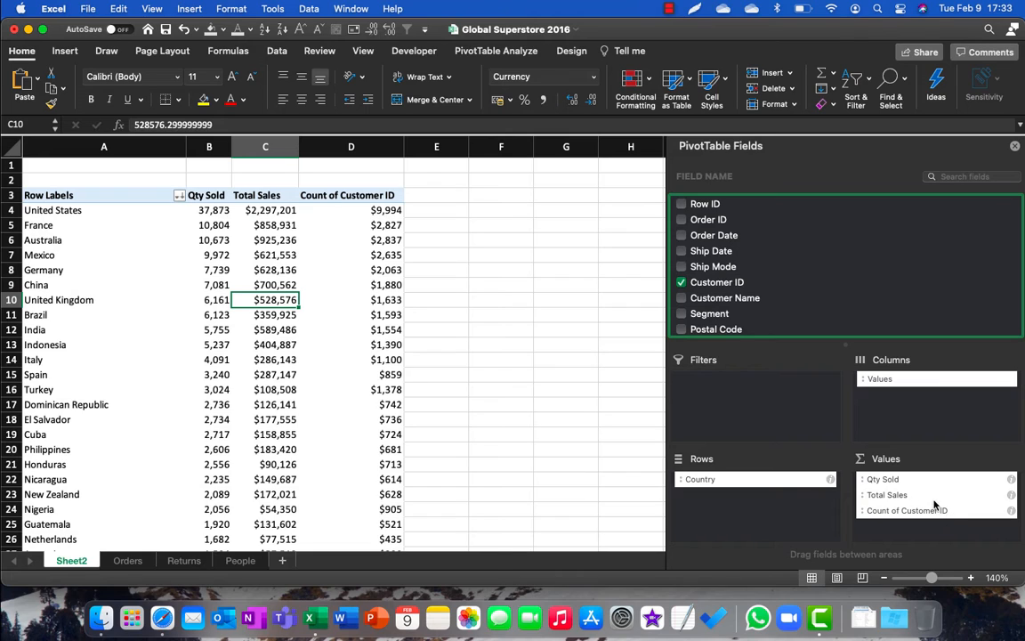
Step: Format the Count of Customer ID field as Number with 0 decimal places and the 1000 separator, keeping Count as its summary
{"action": "left_click", "coordinate": [955, 517]}
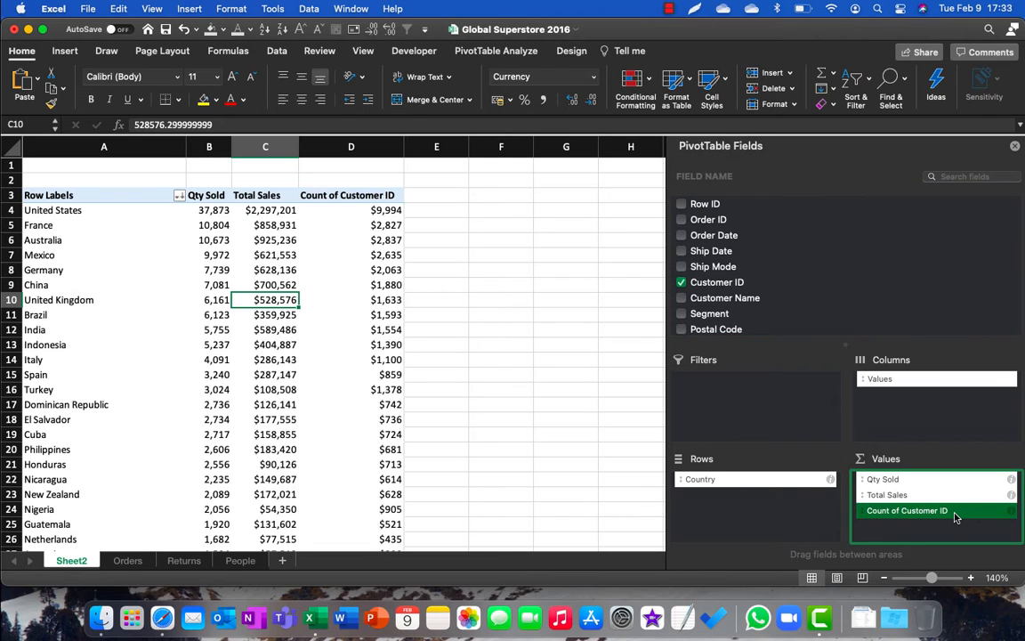
{"action": "left_click", "coordinate": [946, 514]}
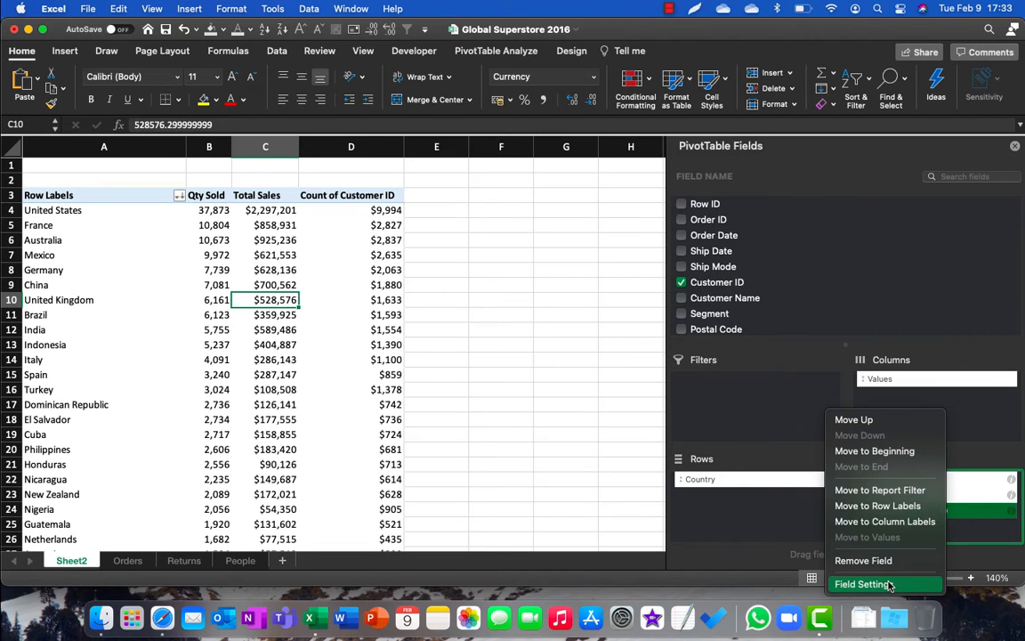
{"action": "left_click", "coordinate": [888, 584]}
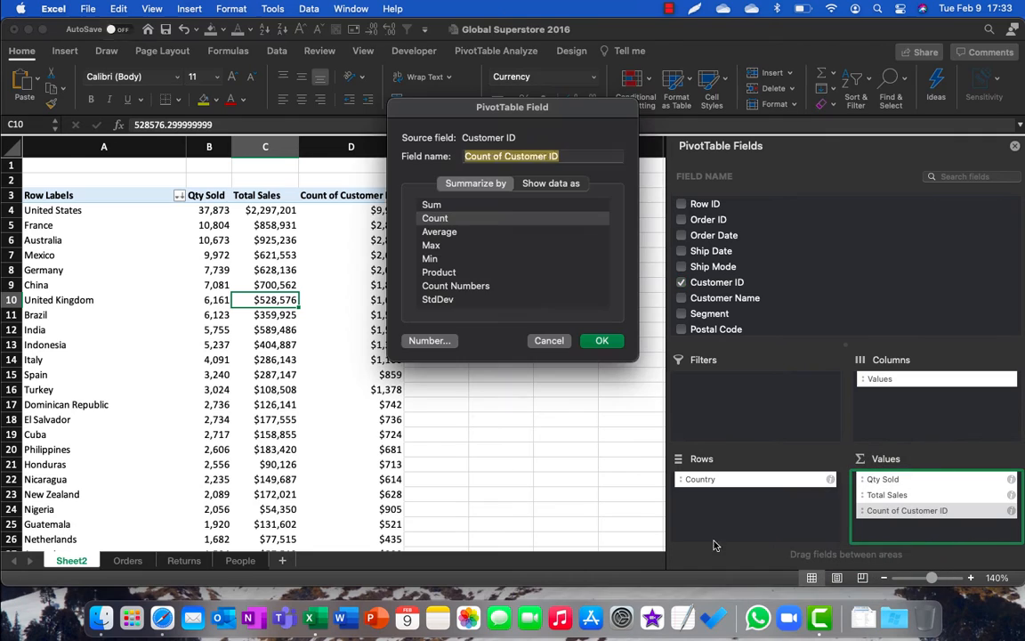
{"action": "left_click", "coordinate": [435, 219]}
{"action": "left_click", "coordinate": [429, 340]}
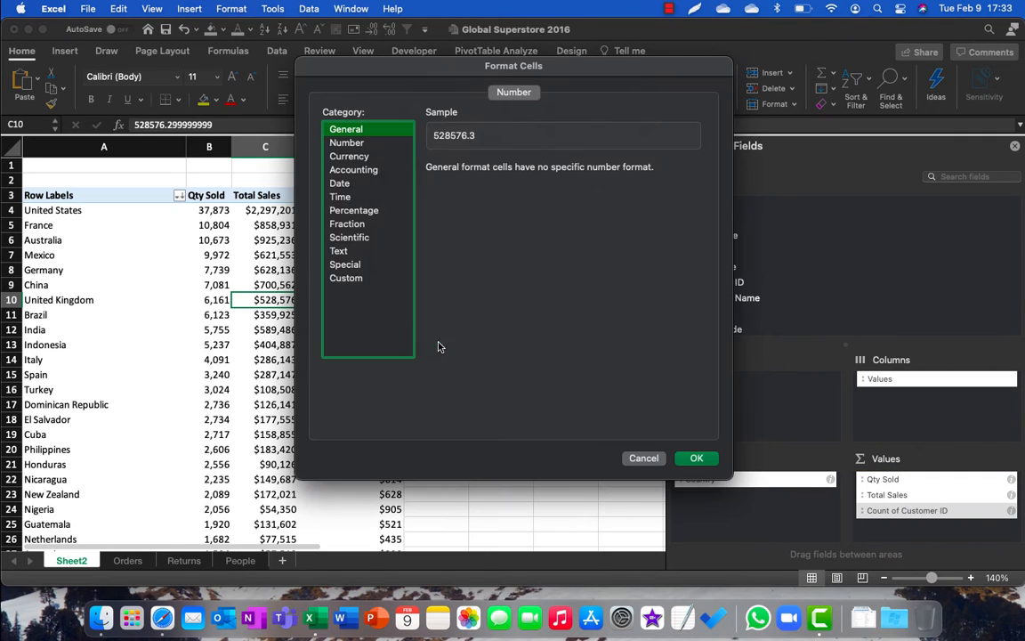
{"action": "left_click", "coordinate": [346, 143]}
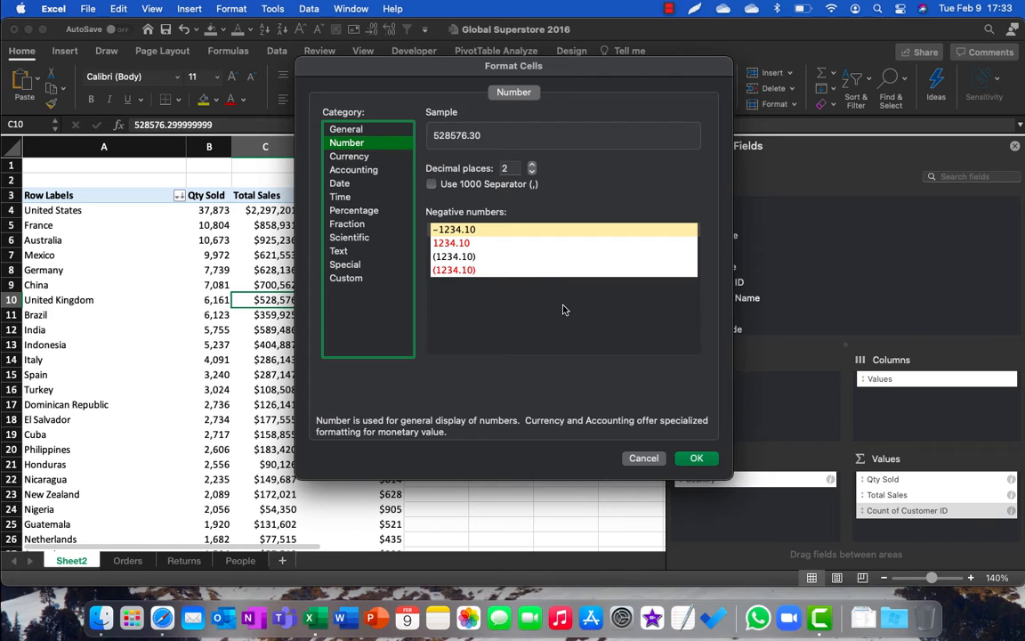
{"action": "left_click", "coordinate": [532, 171]}
{"action": "left_click", "coordinate": [532, 171]}
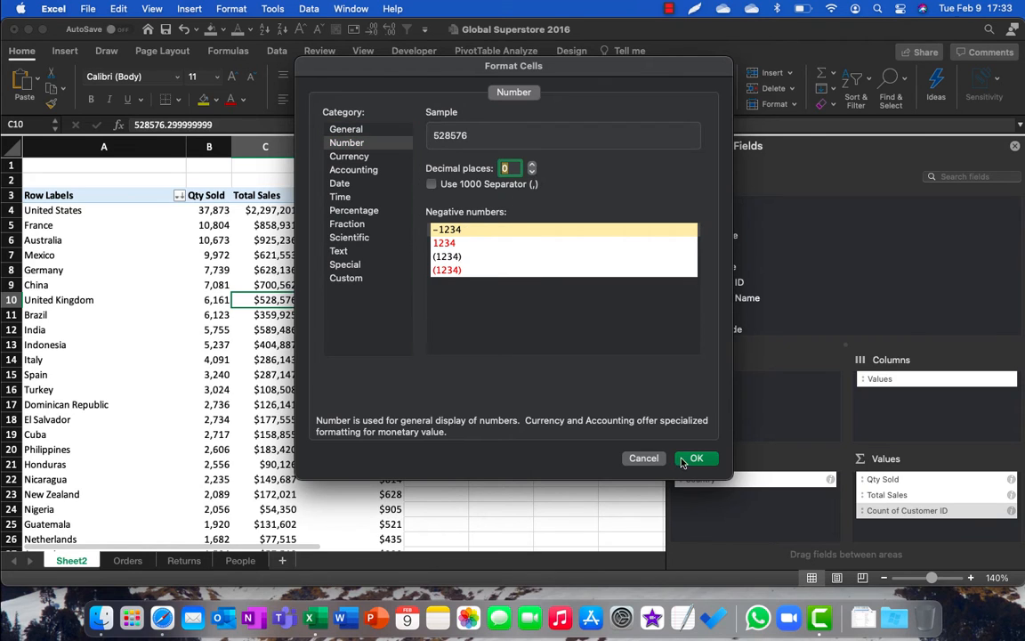
{"action": "left_click", "coordinate": [472, 185]}
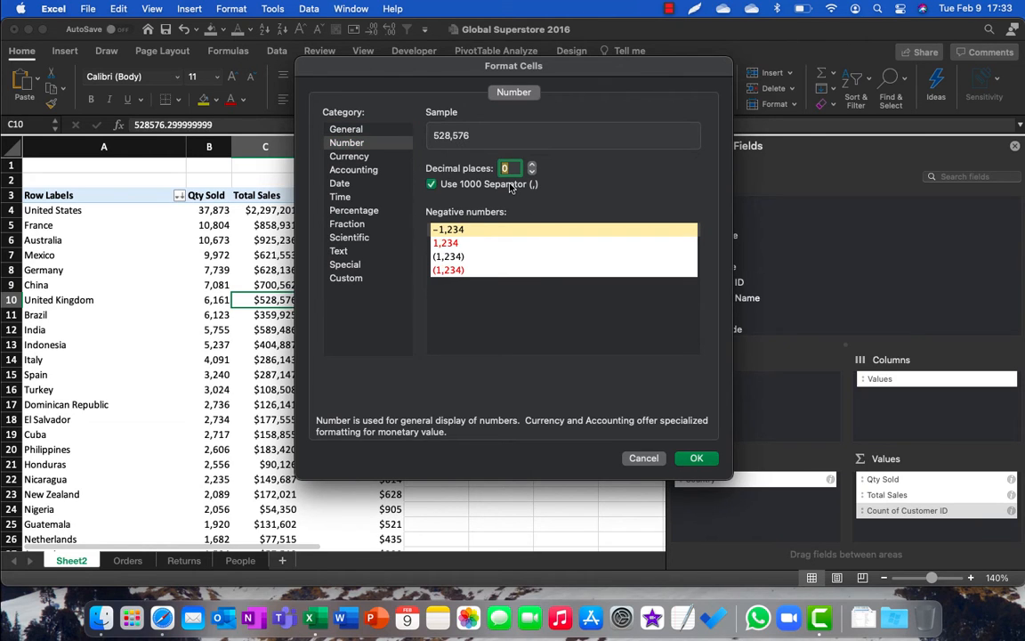
{"action": "left_click", "coordinate": [701, 458]}
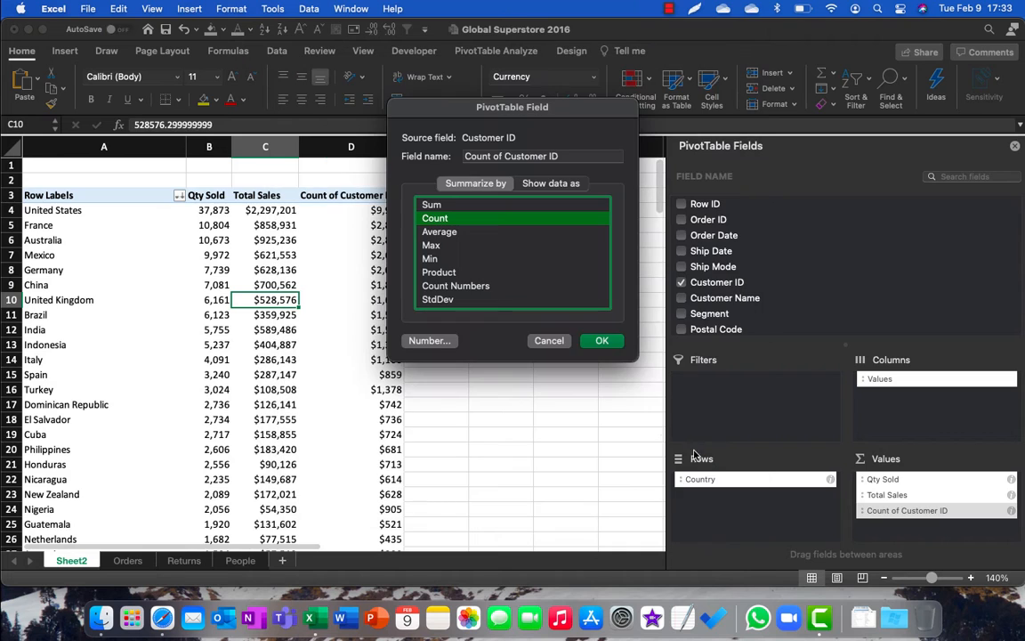
{"action": "left_click", "coordinate": [600, 339]}
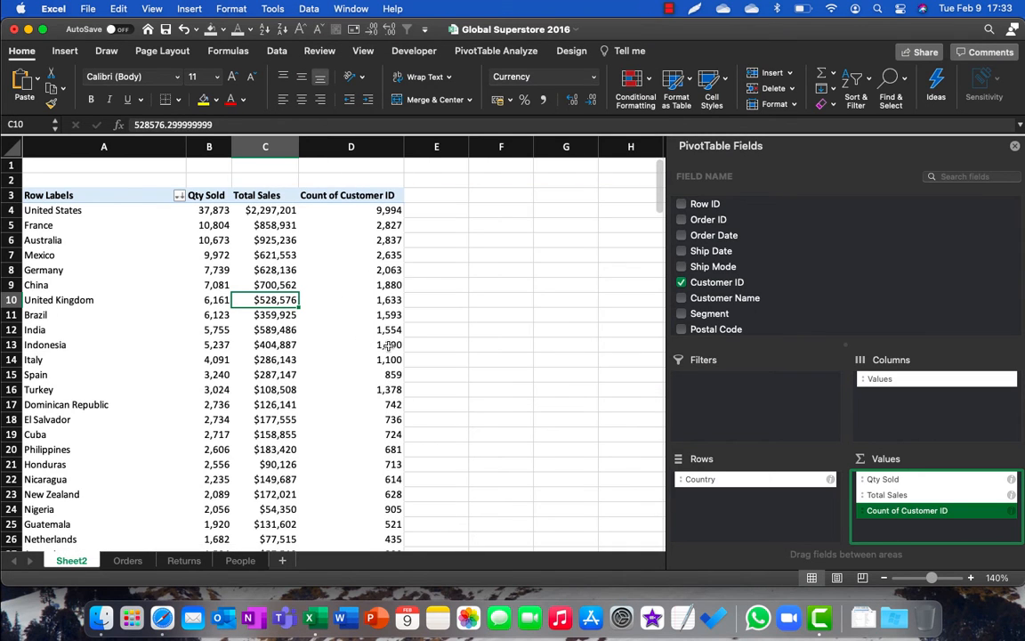
Step: Rename the Count of Customer ID field as Total Records
{"action": "scroll", "coordinate": [349, 312], "scroll_direction": "down", "scroll_amount": 5}
{"action": "scroll", "coordinate": [389, 344], "scroll_direction": "up", "scroll_amount": 5}
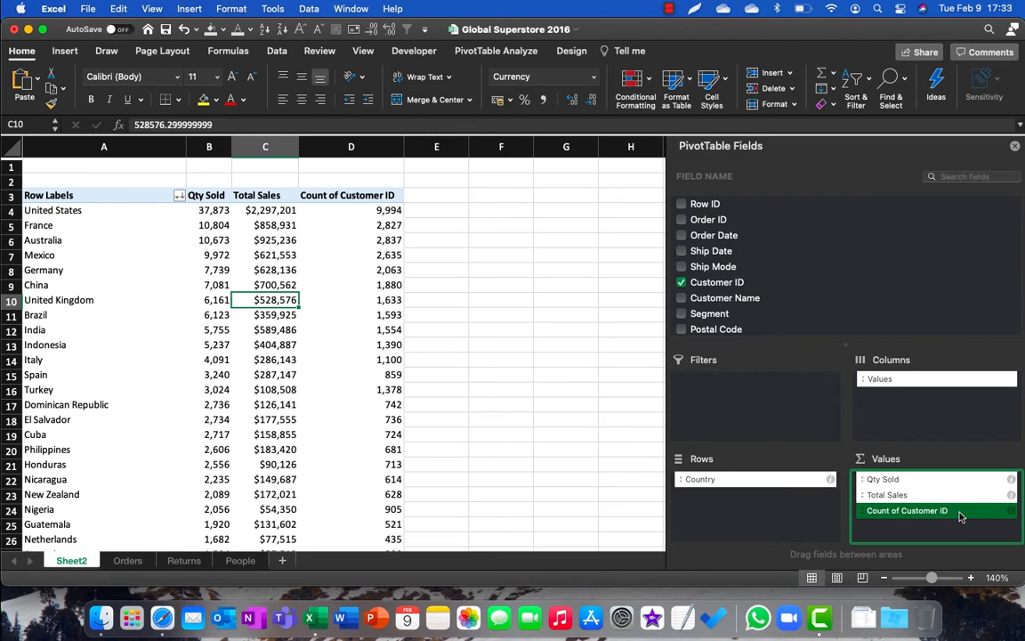
{"action": "left_click", "coordinate": [960, 517]}
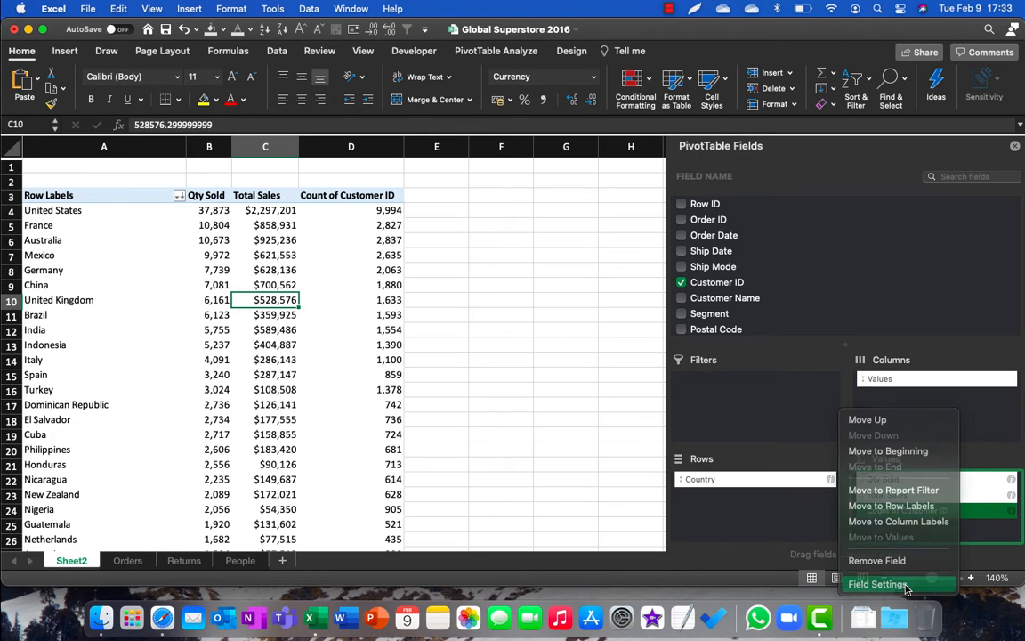
{"action": "left_click", "coordinate": [904, 586]}
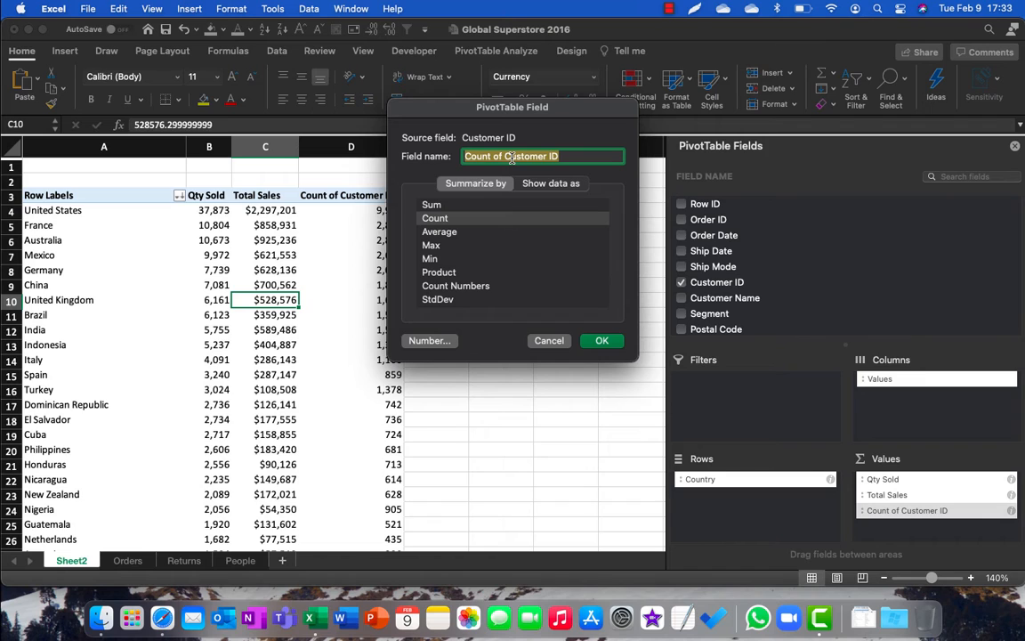
{"action": "type", "text": "Total R"}
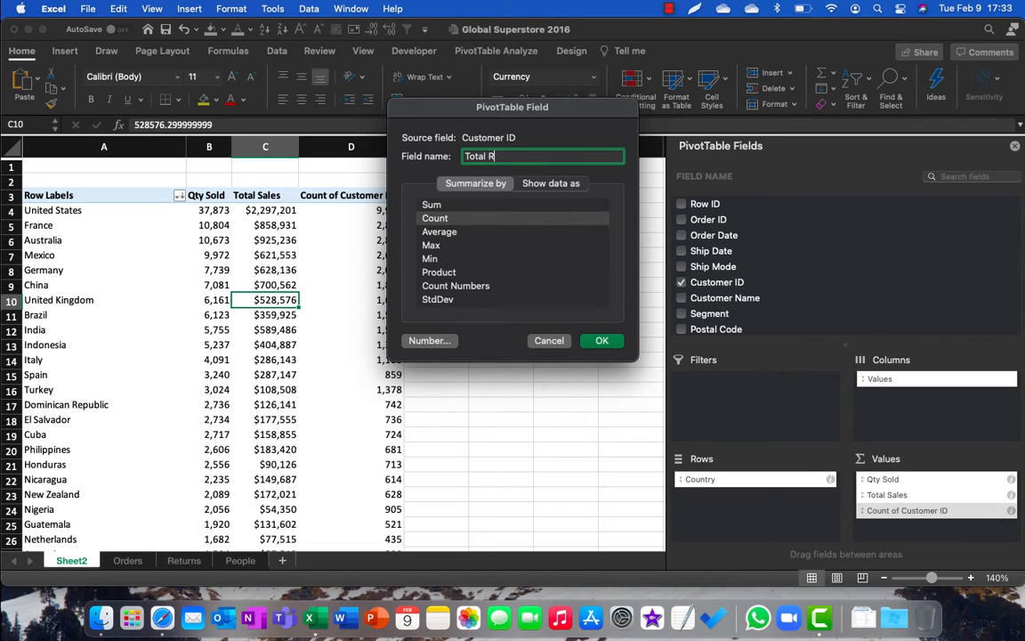
{"action": "type", "text": "ecords"}
{"action": "key", "text": "Return"}
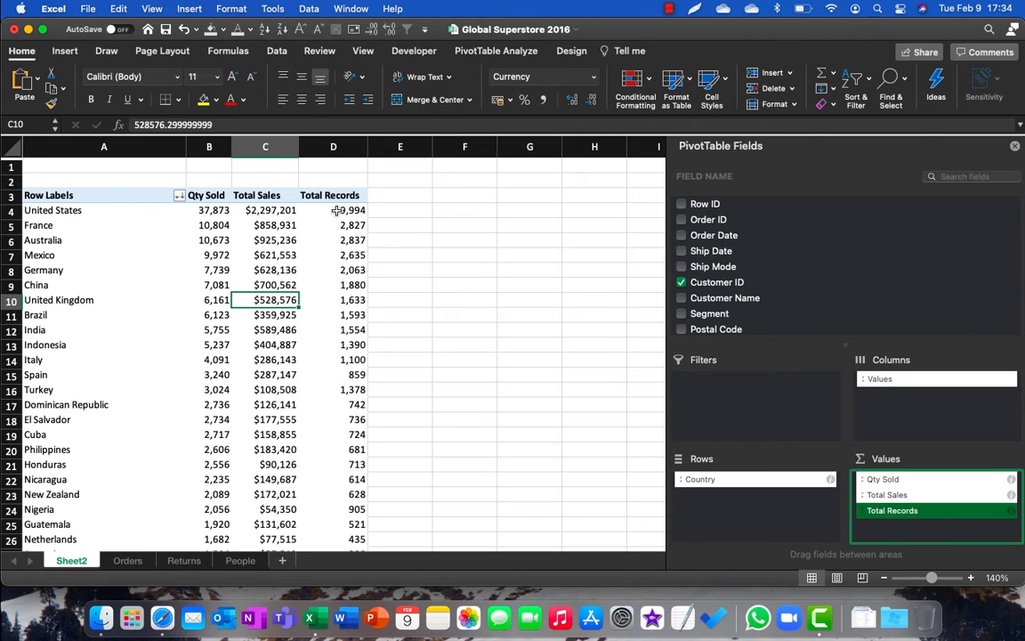
Step: Look over the United States figures and the country list, and add the Profit field to the Values area below Total Records
{"action": "left_click", "coordinate": [205, 211]}
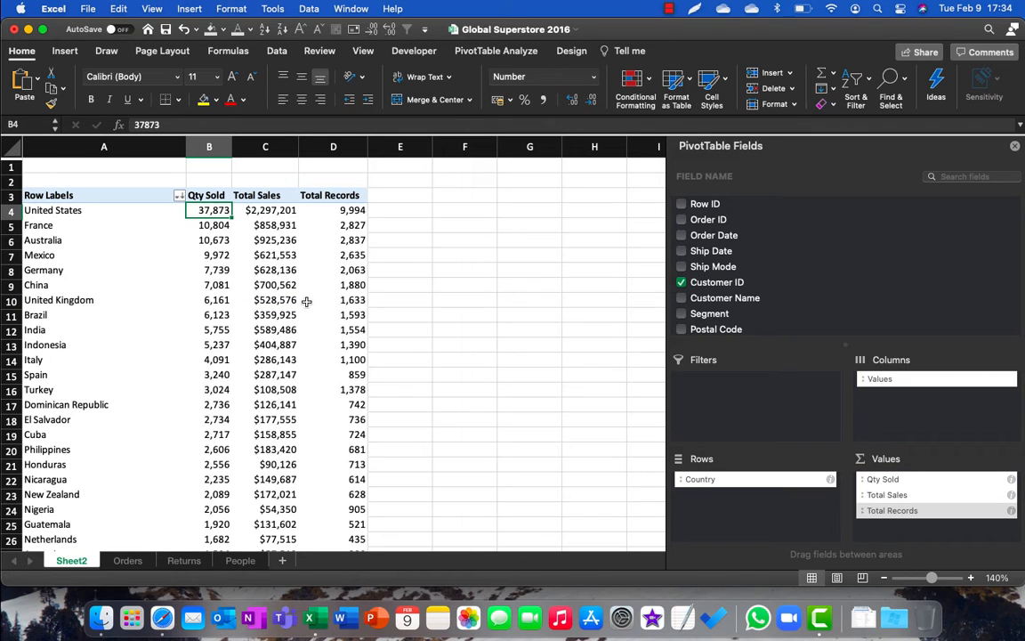
{"action": "left_click", "coordinate": [253, 210]}
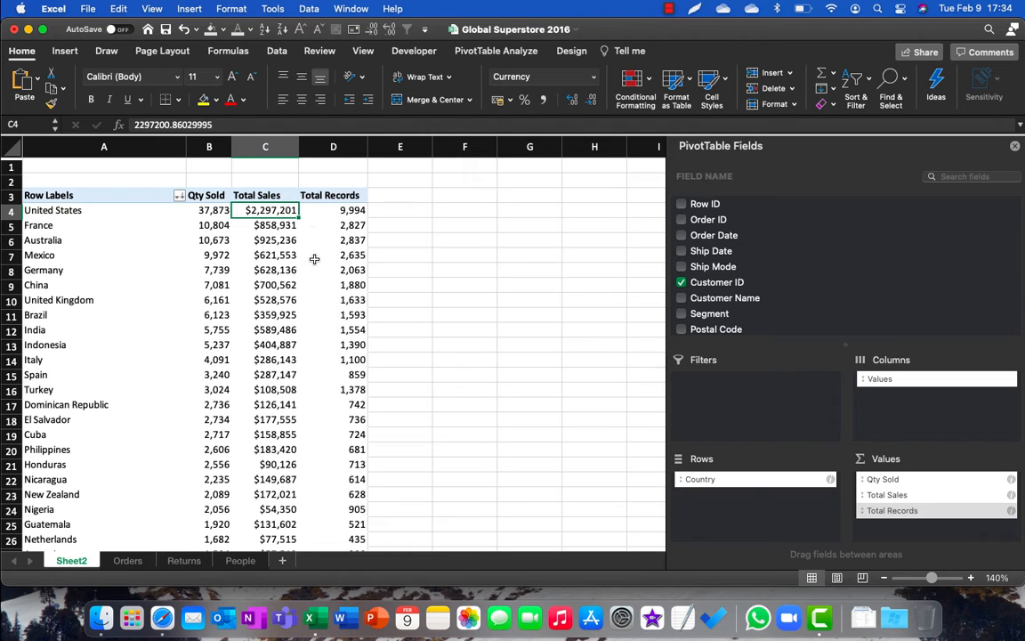
{"action": "left_click", "coordinate": [346, 210]}
{"action": "scroll", "coordinate": [327, 328], "scroll_direction": "down", "scroll_amount": 6}
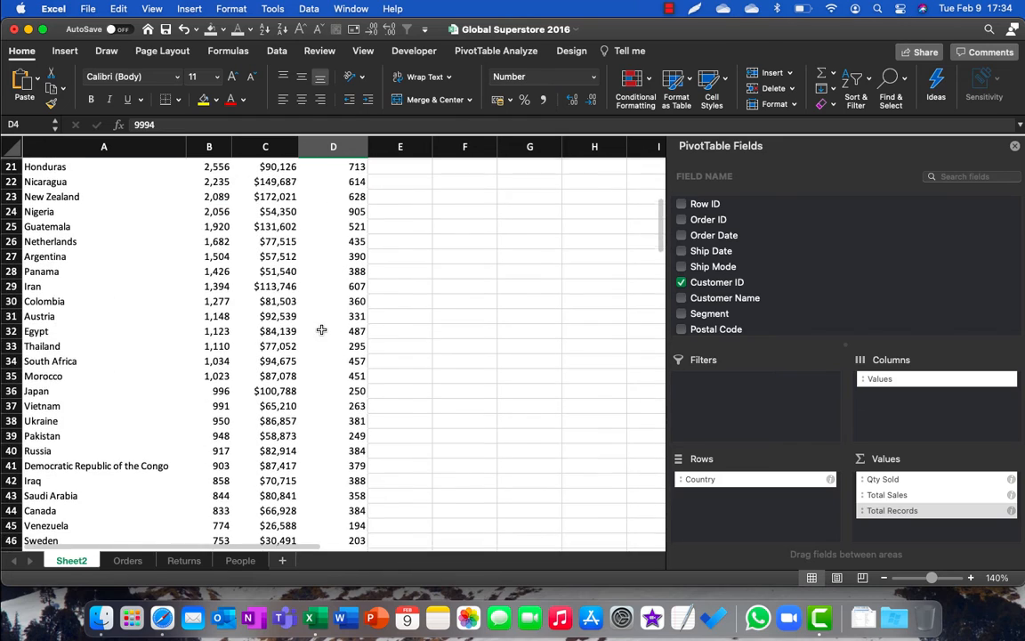
{"action": "scroll", "coordinate": [321, 329], "scroll_direction": "up", "scroll_amount": 6}
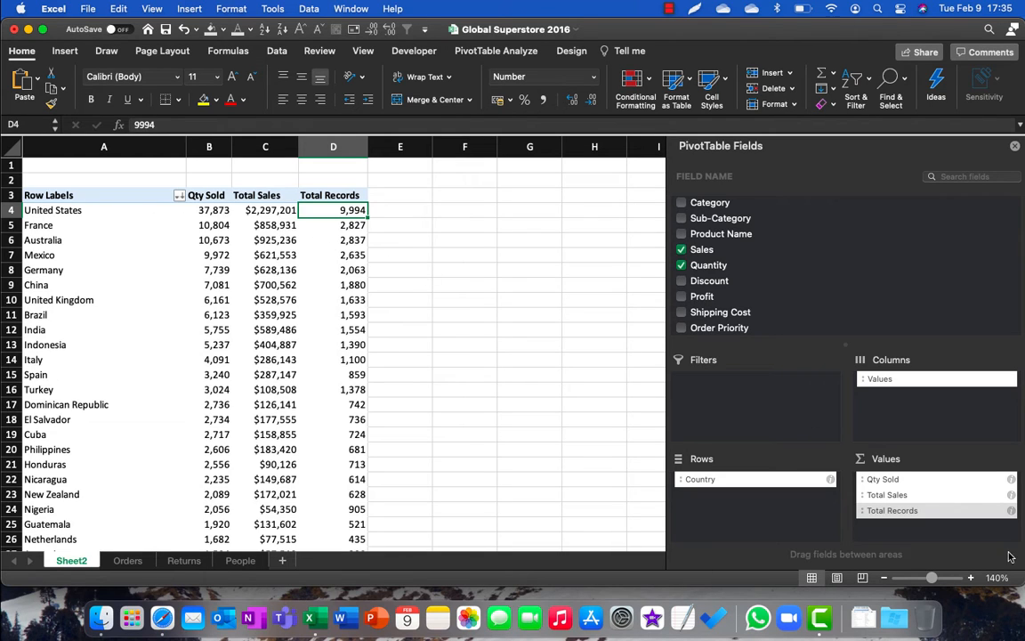
{"action": "left_click", "coordinate": [715, 299]}
{"action": "left_click_drag", "start_coordinate": [758, 329], "coordinate": [936, 529]}
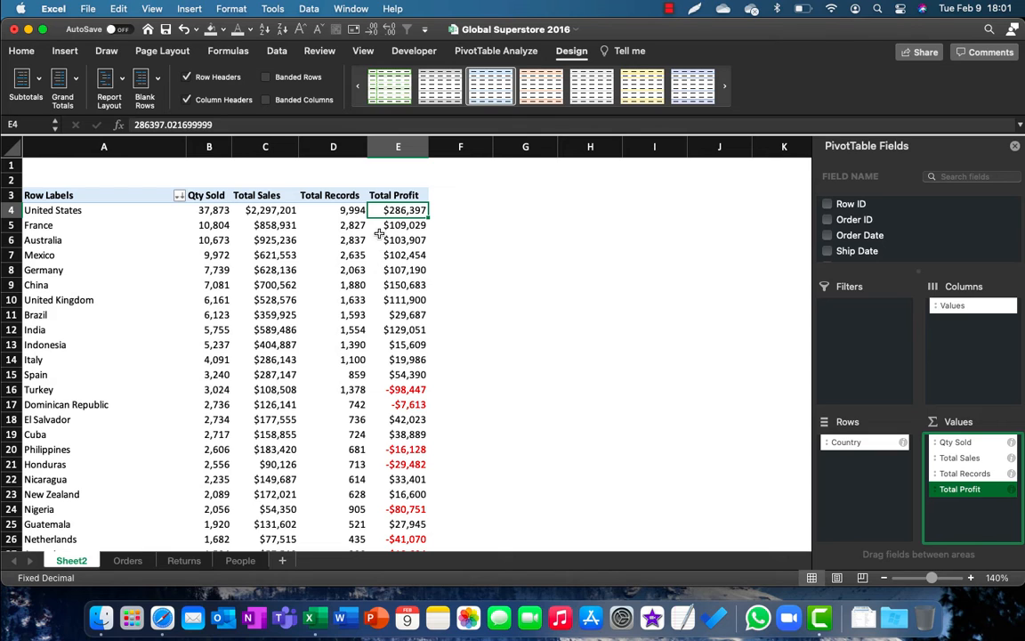
Step: Sort the country rows by Total Profit from largest to smallest, and again from smallest to largest
{"action": "left_click", "coordinate": [251, 29]}
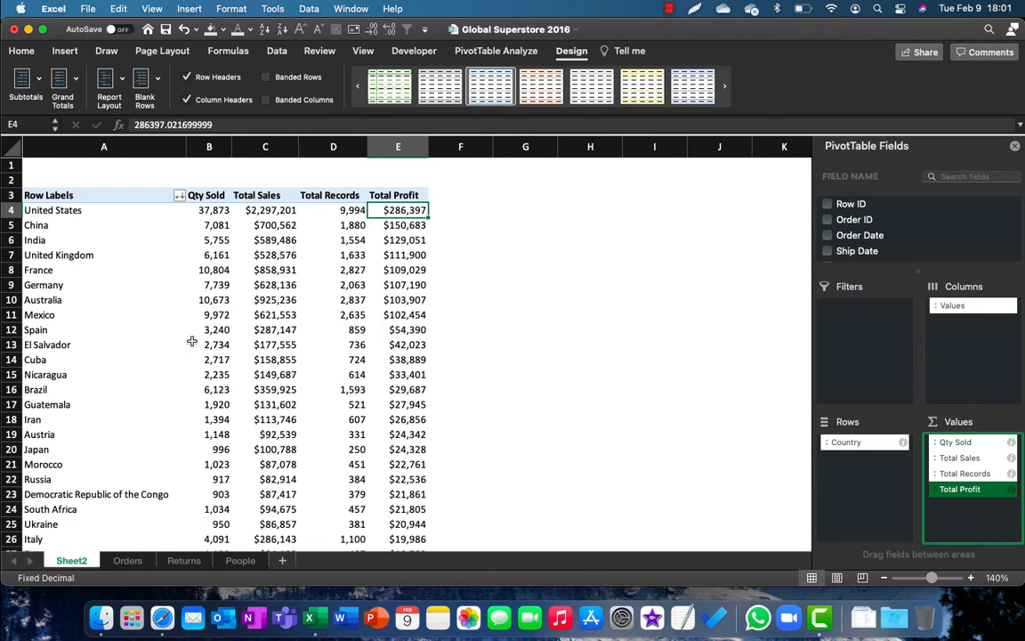
{"action": "left_click", "coordinate": [264, 31]}
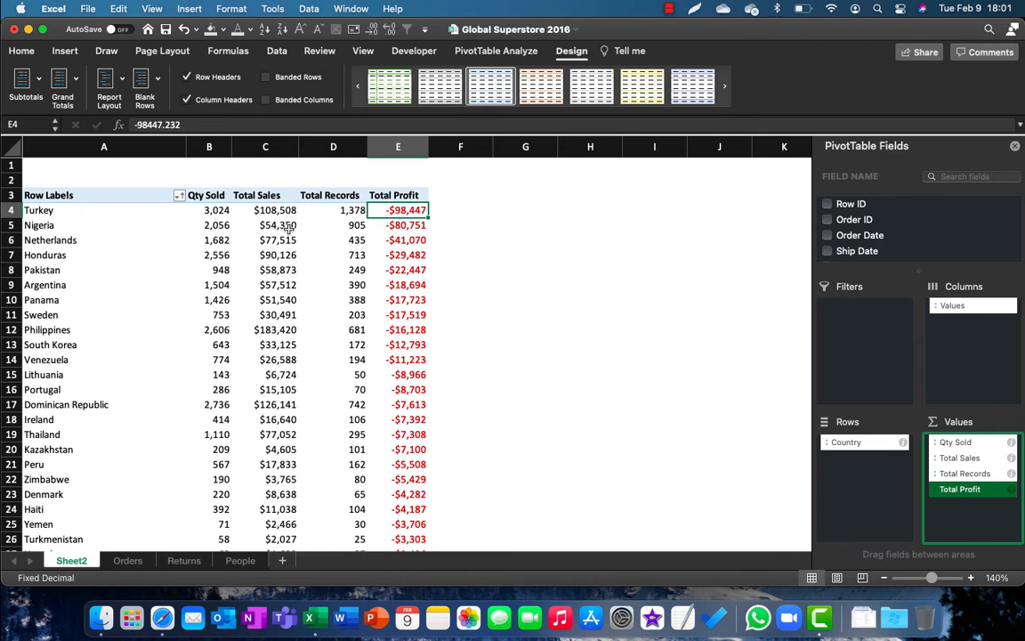
Step: Sort the country rows by Total Sales in both directions, ending with largest to smallest
{"action": "left_click", "coordinate": [271, 224]}
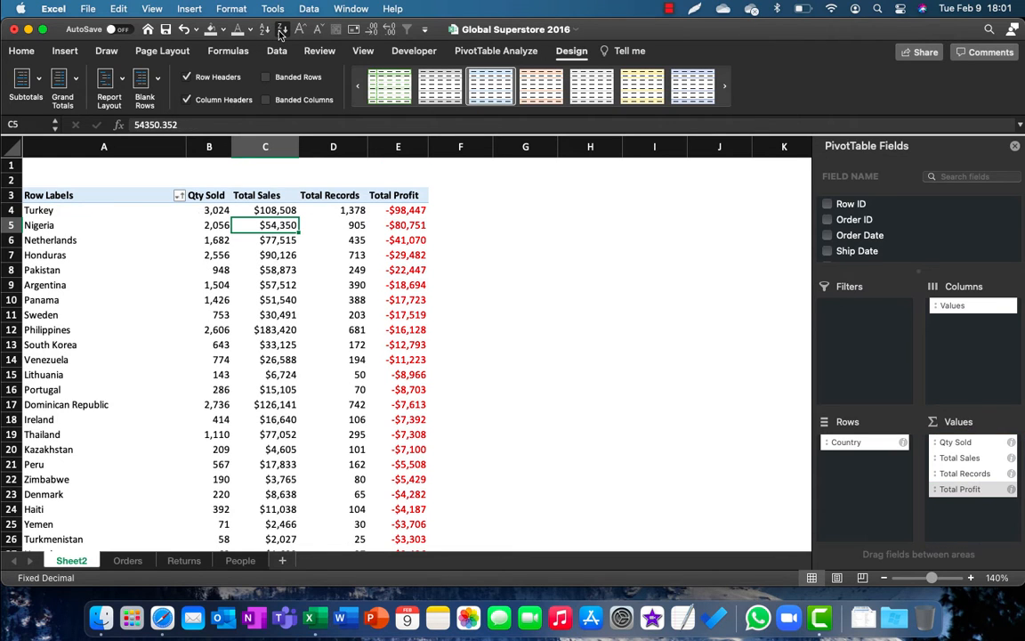
{"action": "left_click", "coordinate": [281, 31]}
{"action": "left_click", "coordinate": [264, 31]}
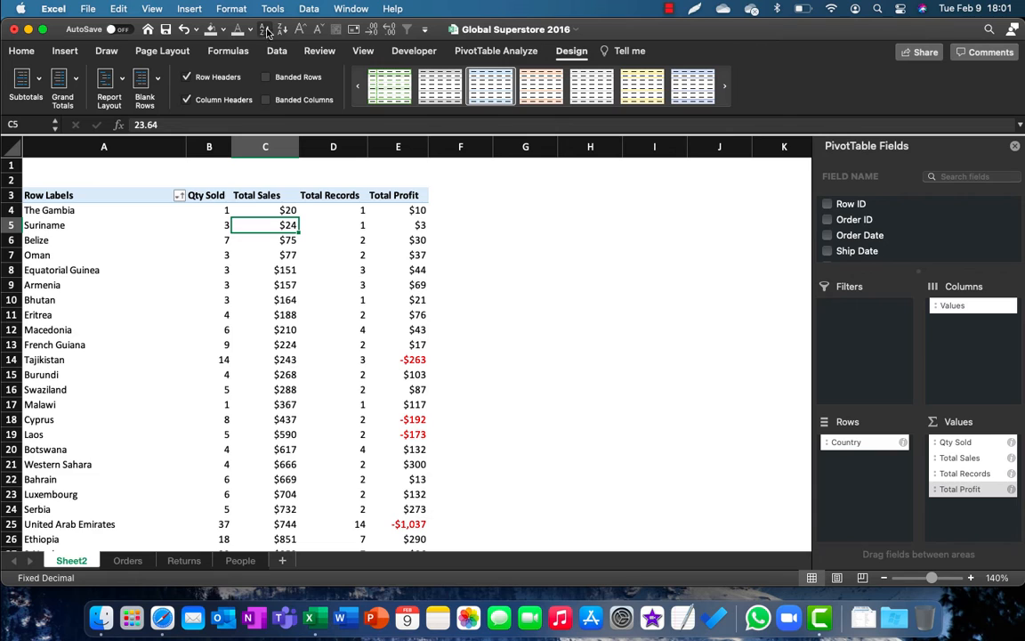
{"action": "left_click", "coordinate": [283, 32]}
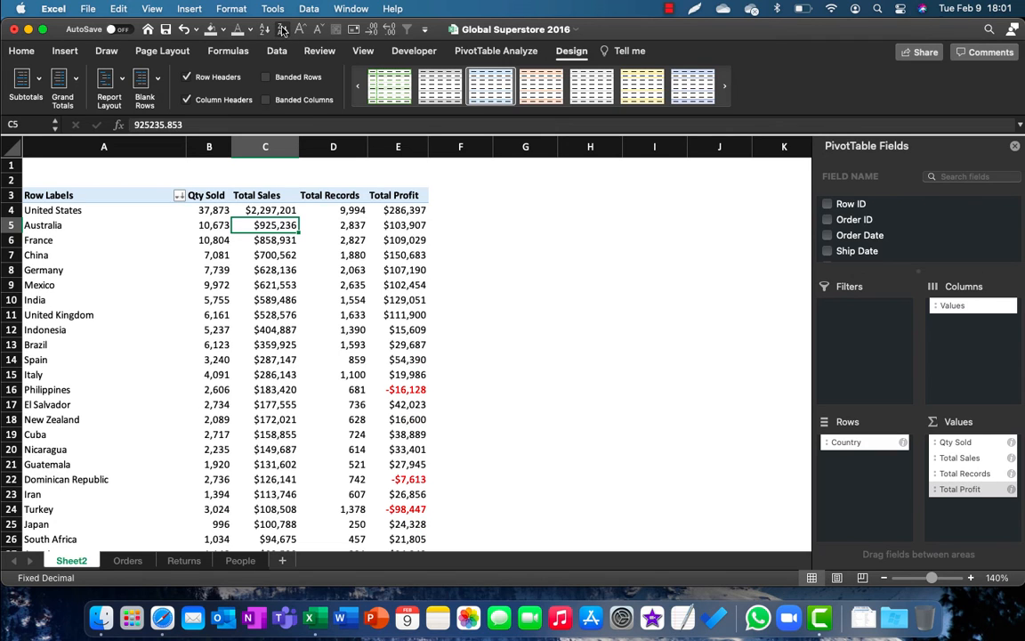
Step: Look through the sorted country list and apply a Top 10 value filter of 10 items to the Country field
{"action": "left_click", "coordinate": [354, 240]}
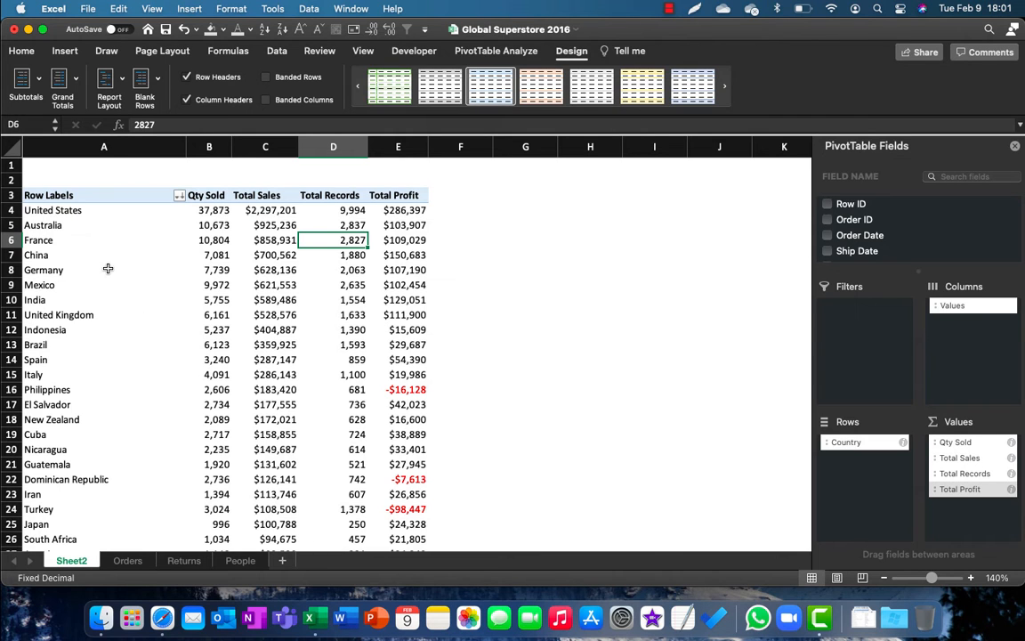
{"action": "scroll", "coordinate": [130, 287], "scroll_direction": "down", "scroll_amount": 4}
{"action": "scroll", "coordinate": [143, 296], "scroll_direction": "up", "scroll_amount": 4}
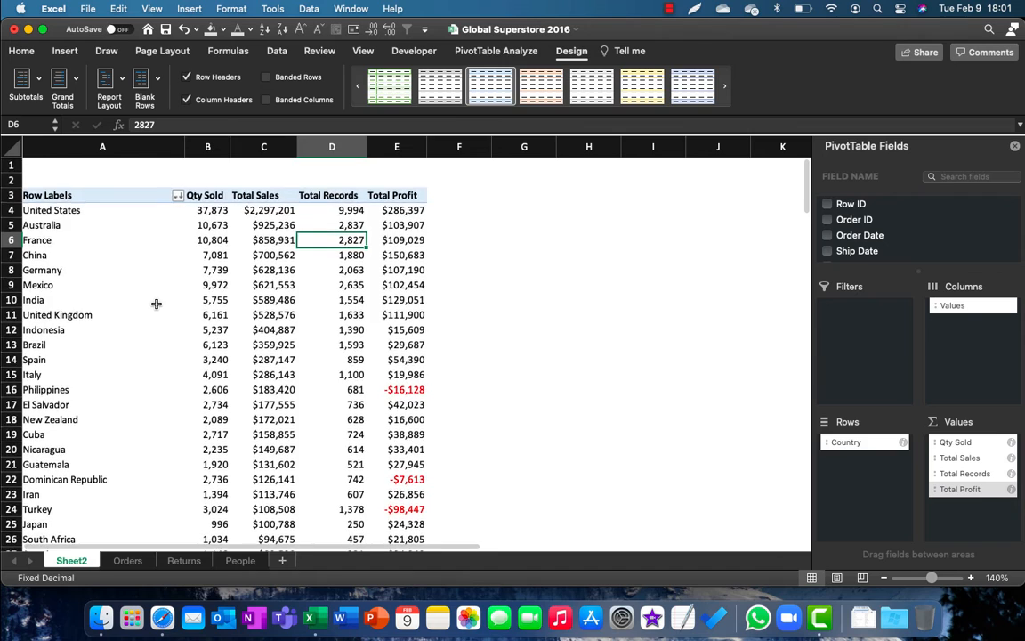
{"action": "scroll", "coordinate": [155, 300], "scroll_direction": "down", "scroll_amount": 8}
{"action": "scroll", "coordinate": [155, 303], "scroll_direction": "up", "scroll_amount": 8}
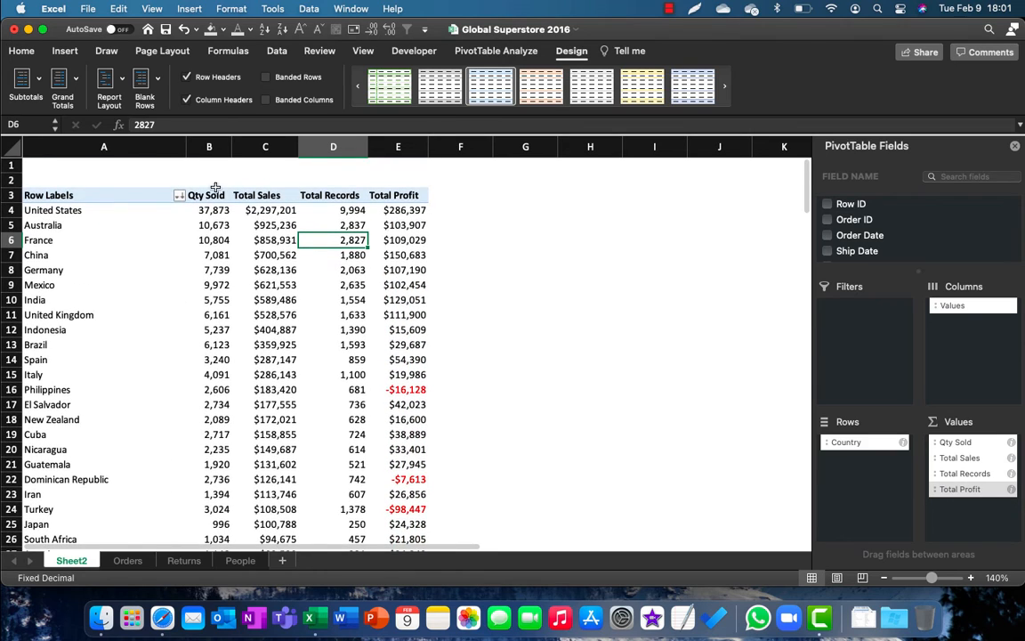
{"action": "left_click", "coordinate": [180, 197]}
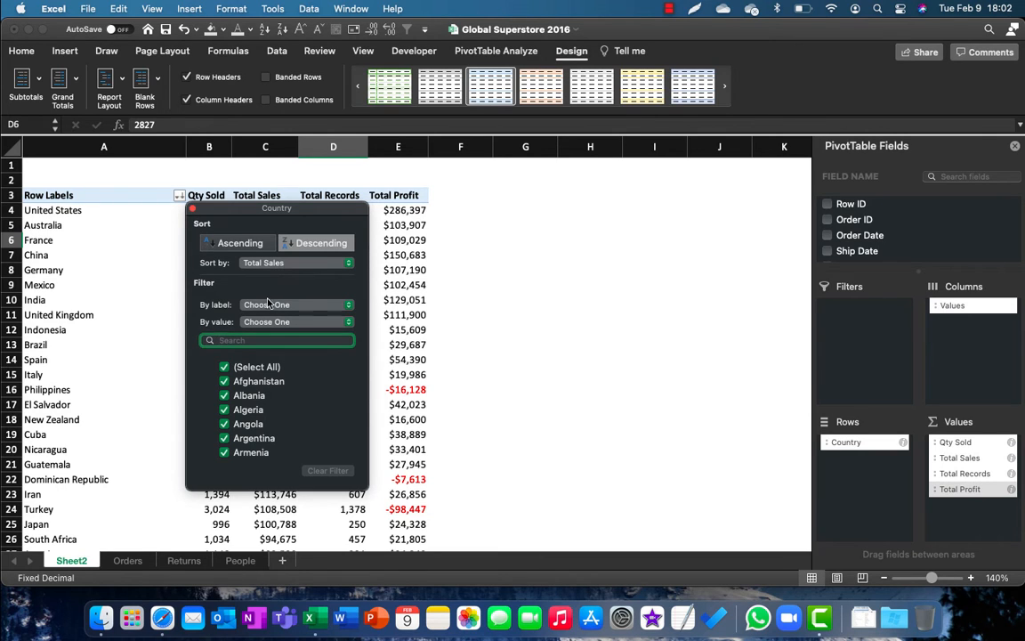
{"action": "left_click", "coordinate": [282, 322]}
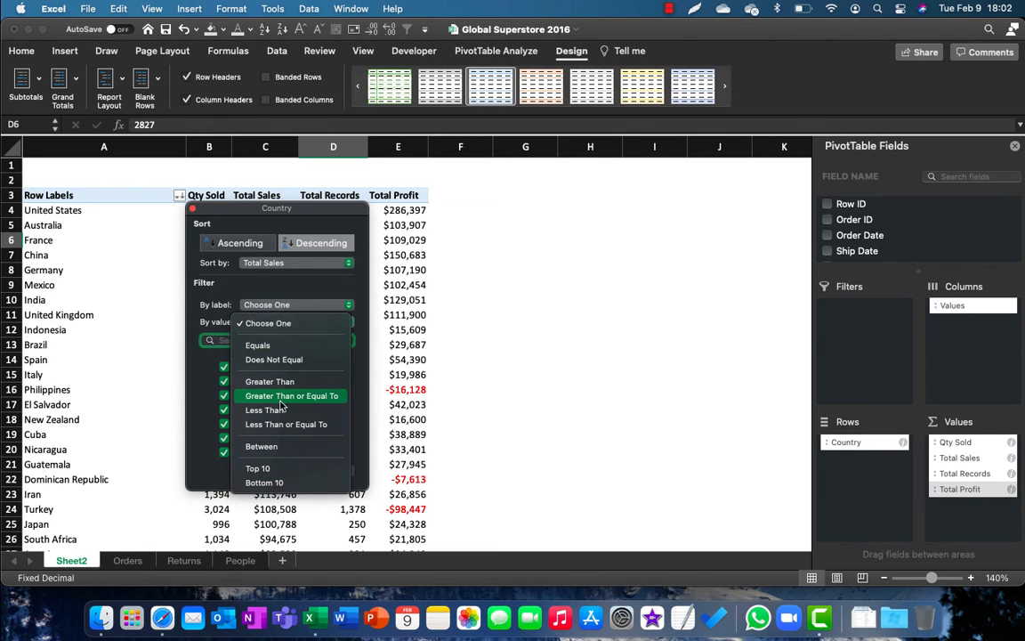
{"action": "left_click", "coordinate": [266, 468]}
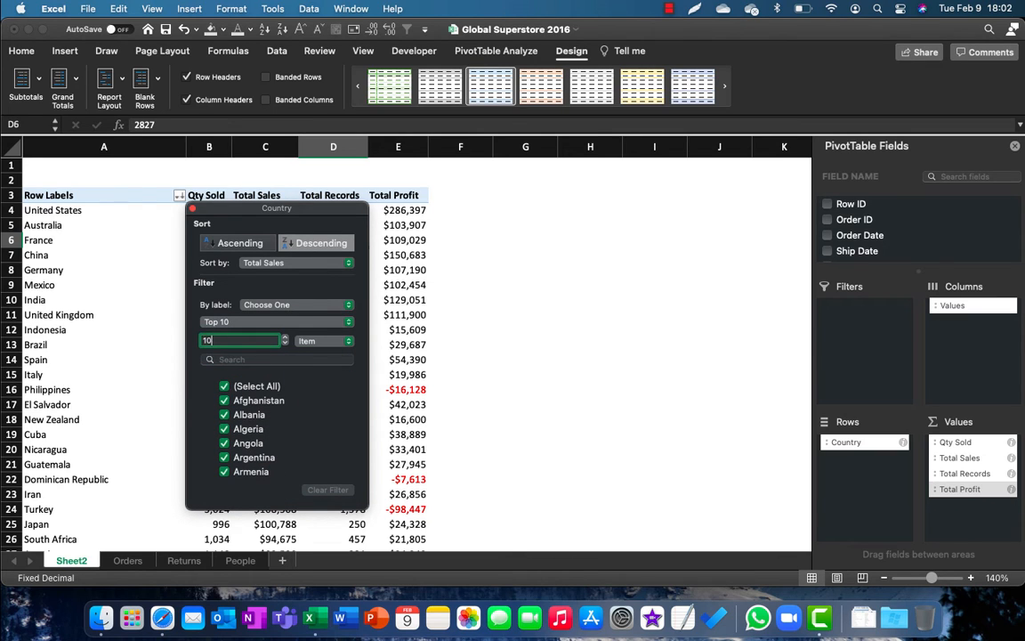
Step: Sort the filtered countries by Total Profit in descending order and move the Country filter window clear of the table
{"action": "left_click", "coordinate": [312, 263]}
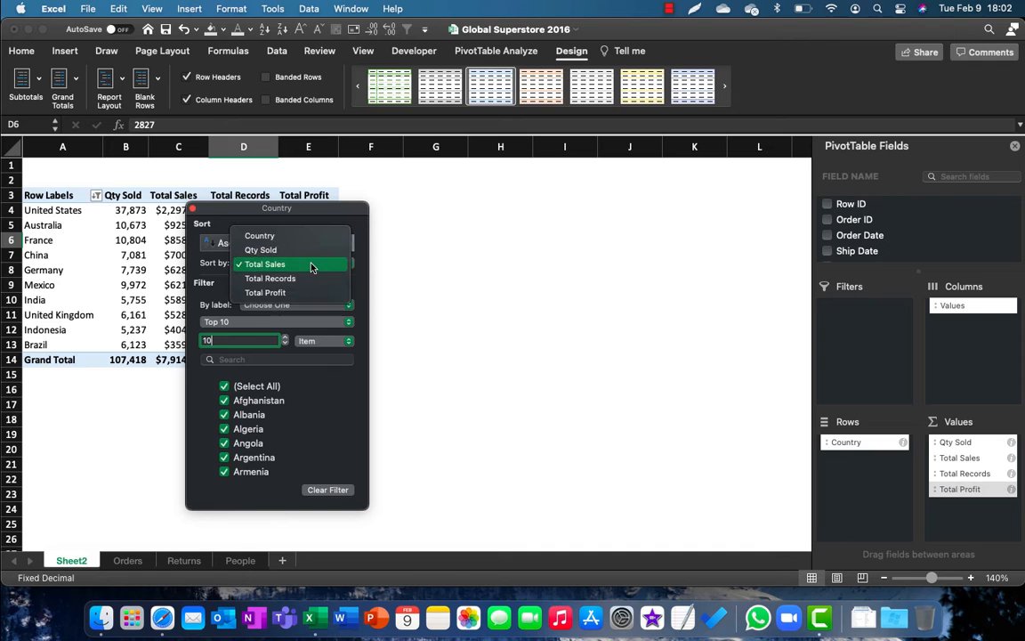
{"action": "left_click", "coordinate": [307, 294]}
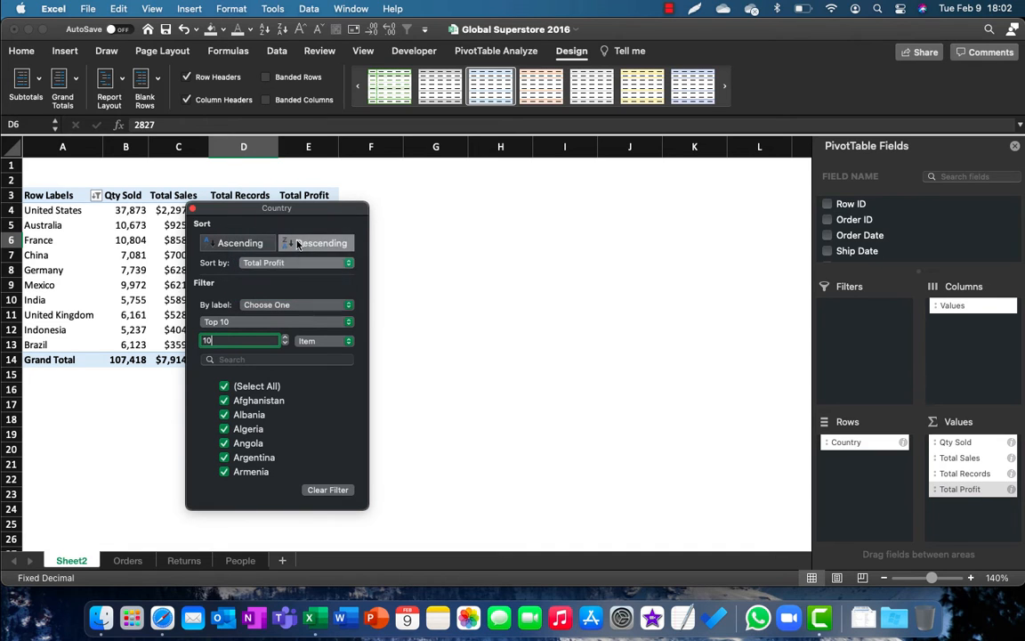
{"action": "left_click_drag", "start_coordinate": [293, 209], "coordinate": [478, 184]}
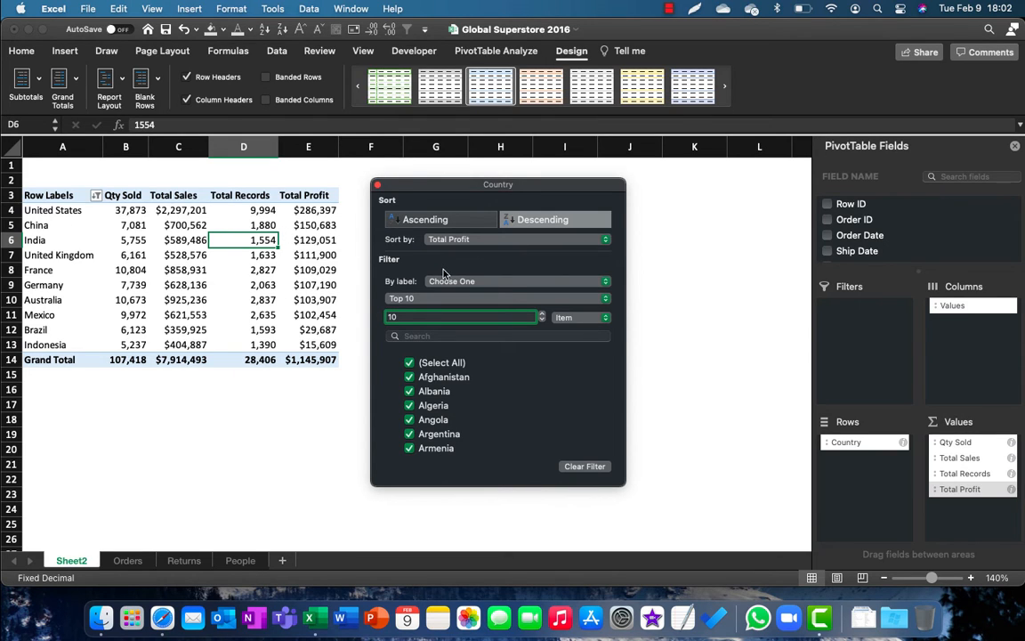
Step: Sort the top 10 countries by Total Sales, return the sort to Total Profit in descending order, and close the Country filter window
{"action": "left_click", "coordinate": [495, 243]}
{"action": "left_click", "coordinate": [483, 217]}
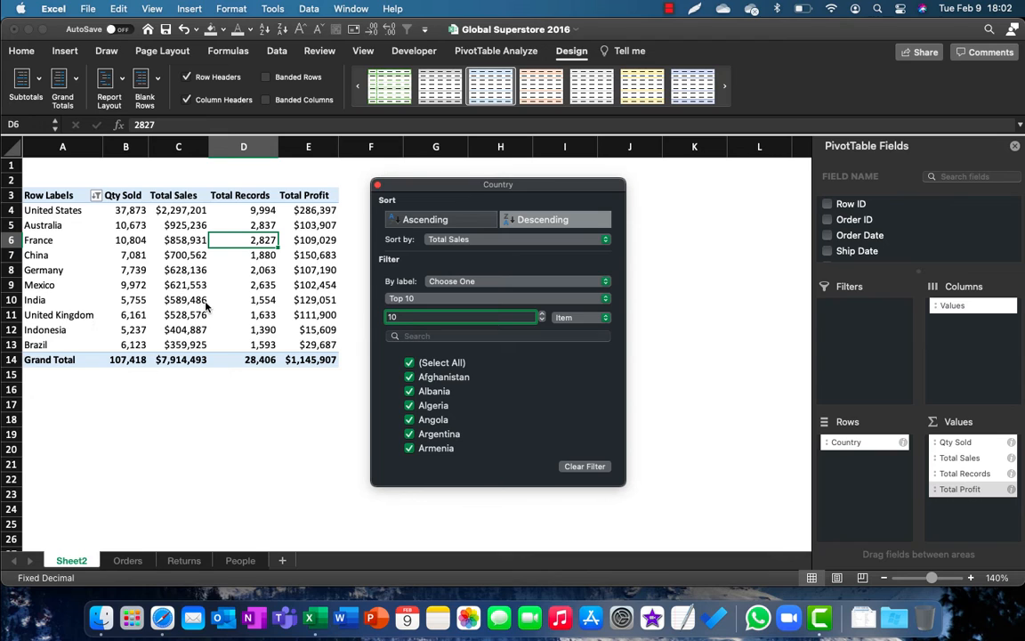
{"action": "left_click", "coordinate": [474, 238]}
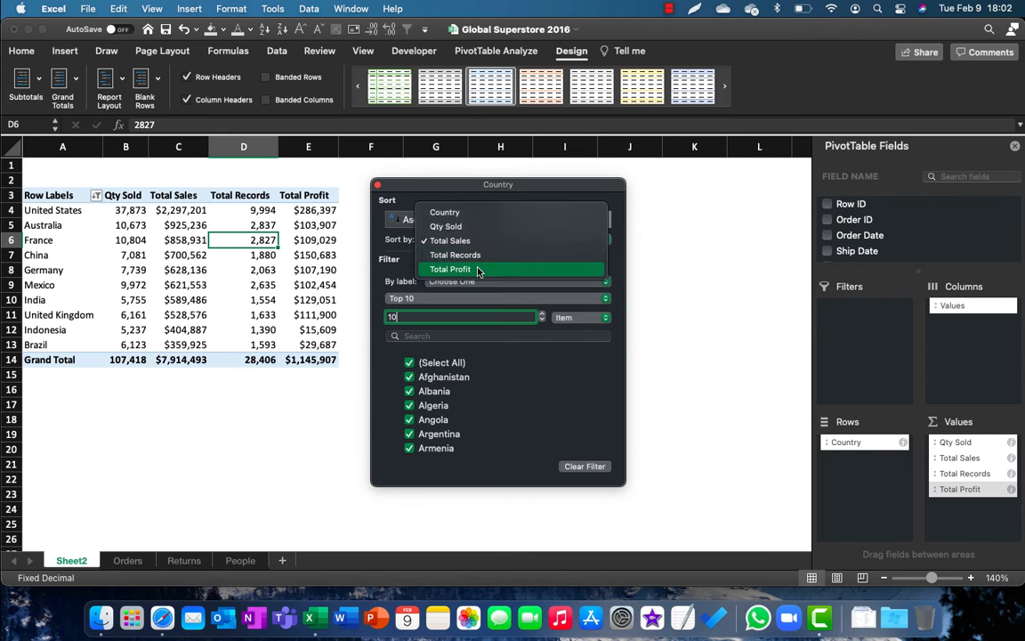
{"action": "left_click", "coordinate": [478, 271]}
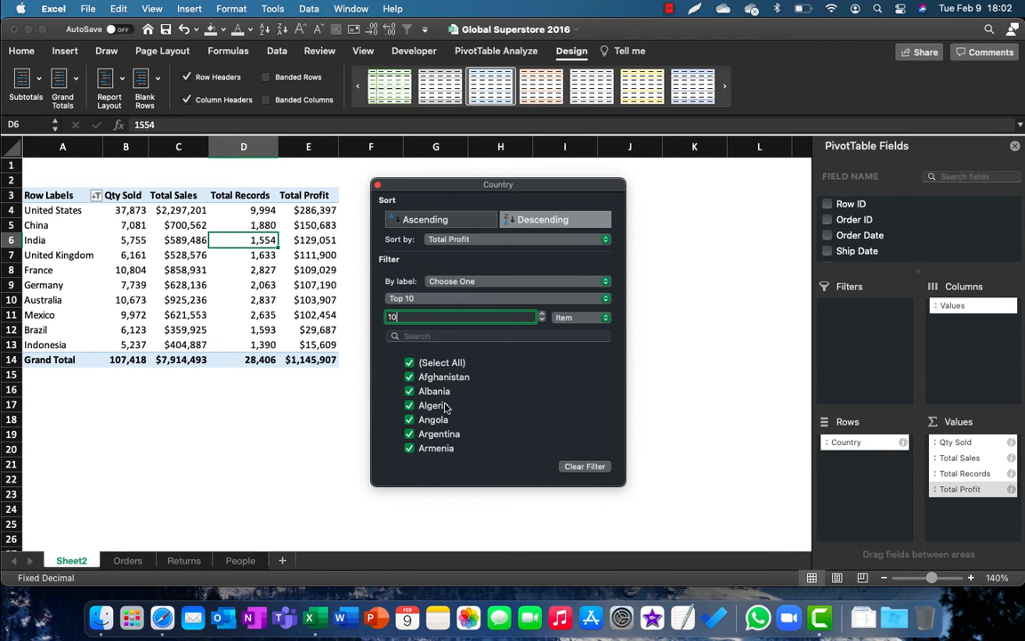
{"action": "left_click", "coordinate": [377, 188]}
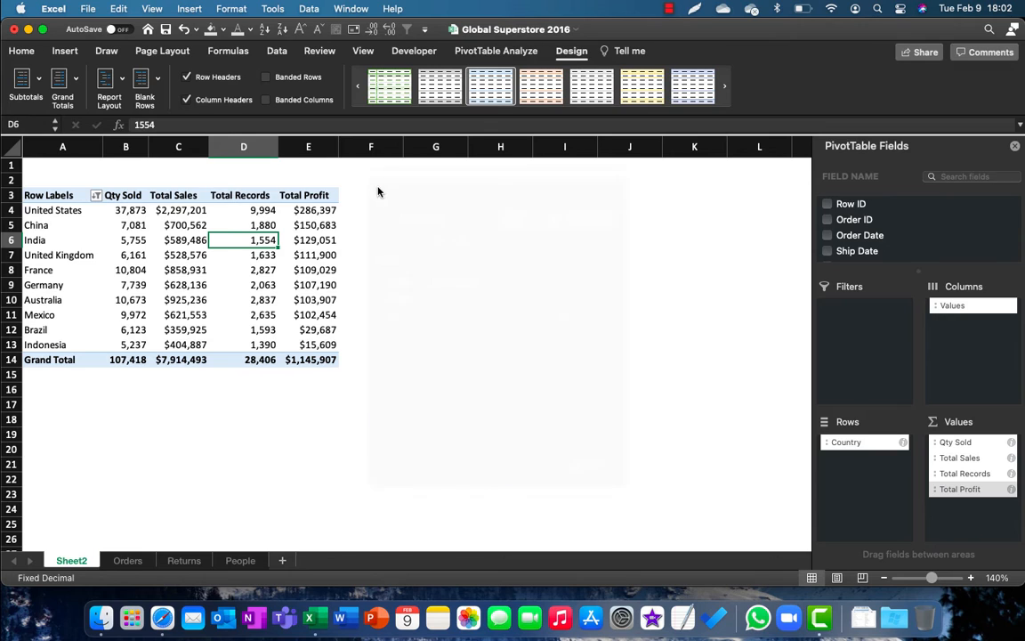
Step: Widen the PivotTable Fields pane and enlarge its field list to view more of the available fields
{"action": "left_click", "coordinate": [313, 241]}
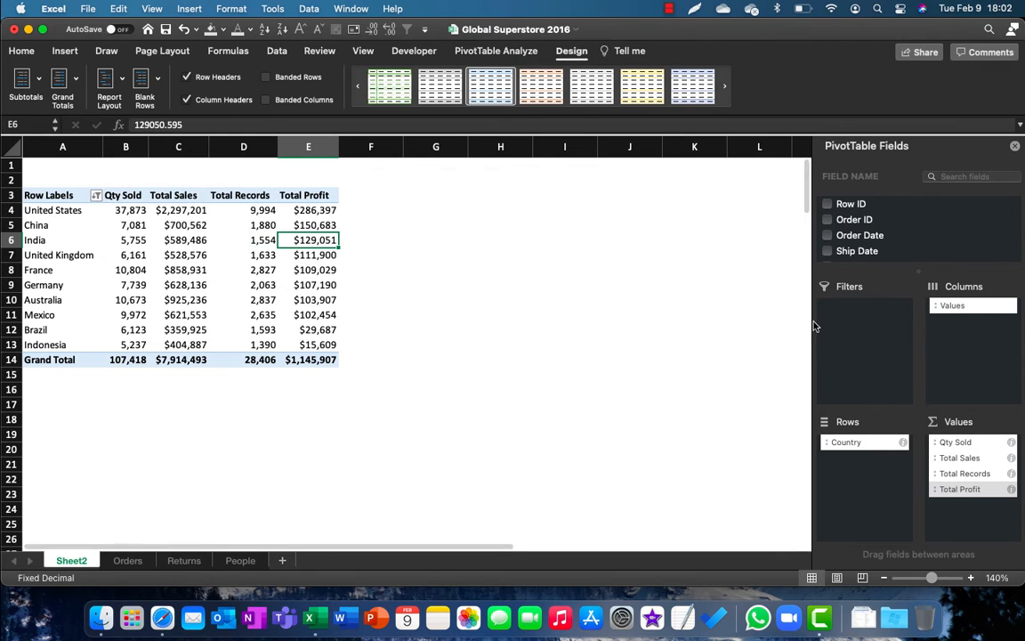
{"action": "left_click_drag", "start_coordinate": [811, 323], "coordinate": [721, 334]}
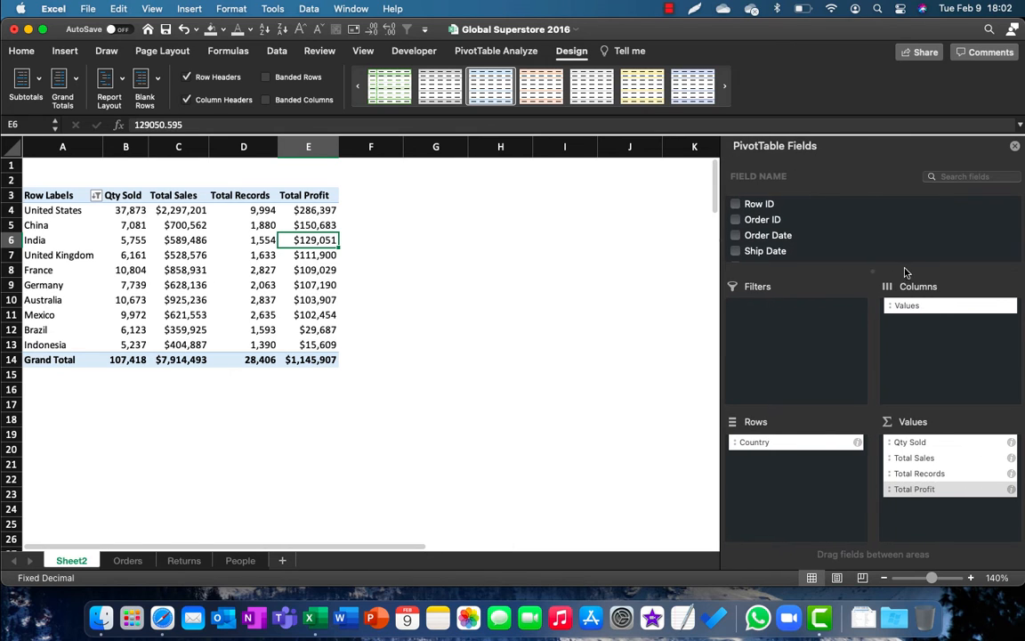
{"action": "left_click_drag", "start_coordinate": [876, 271], "coordinate": [775, 403]}
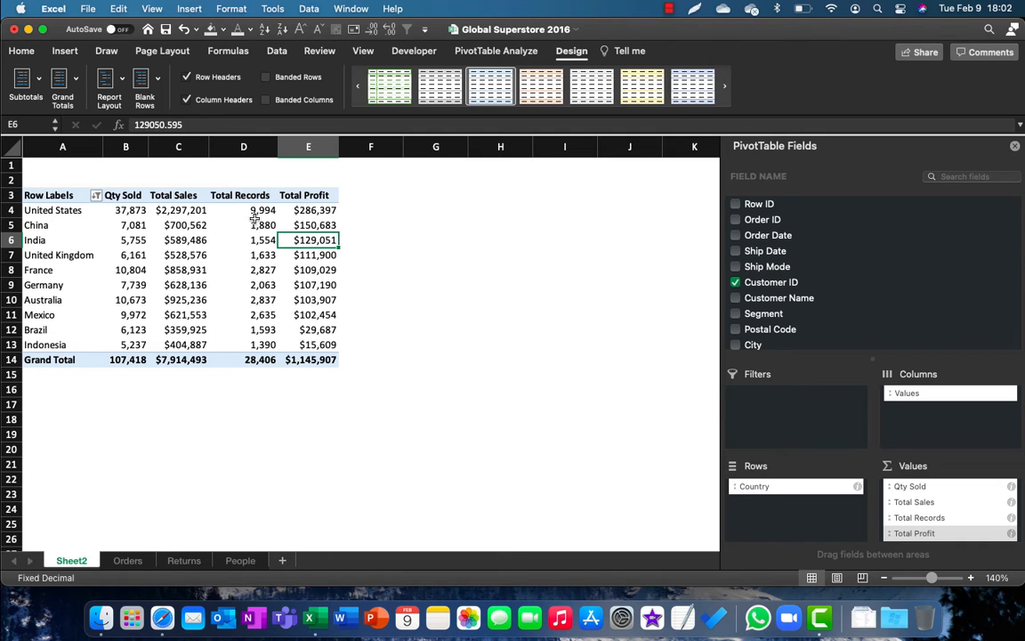
Step: Insert a slicer for the Ship Mode field of the PivotTable
{"action": "left_click", "coordinate": [247, 269]}
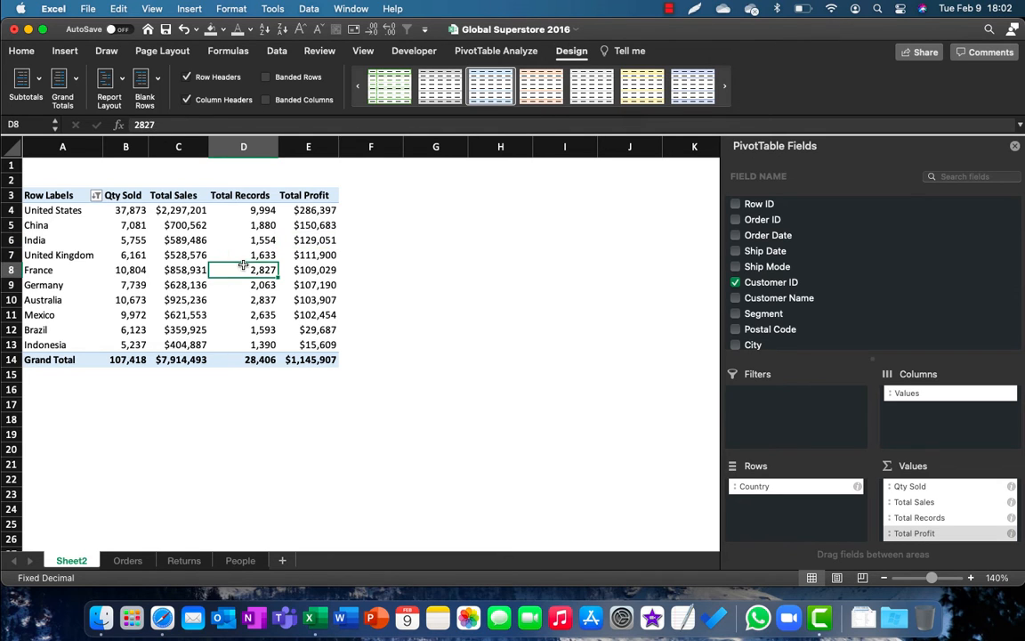
{"action": "left_click", "coordinate": [463, 51]}
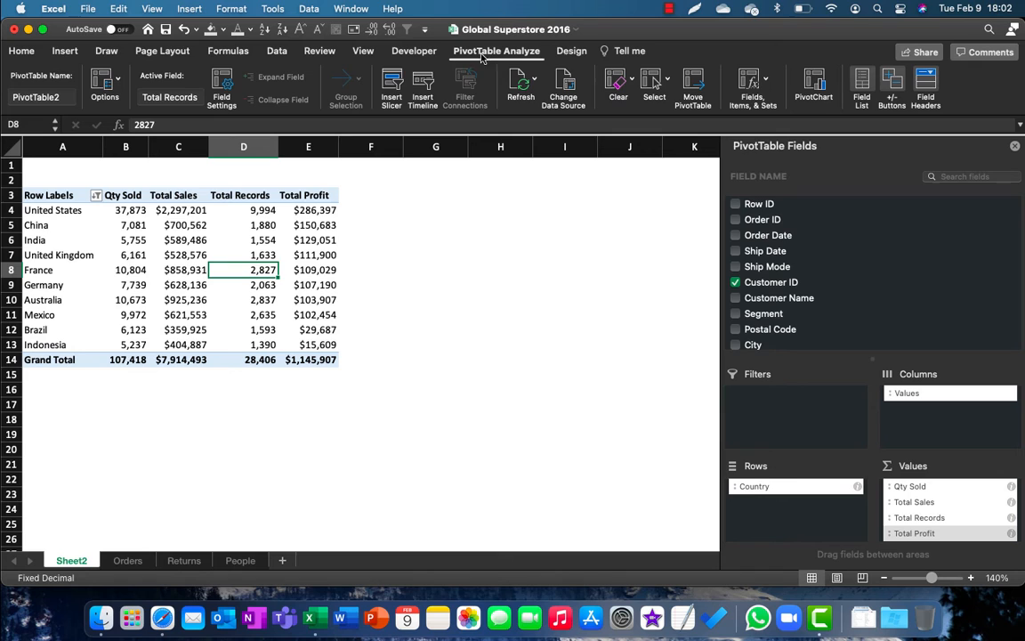
{"action": "left_click", "coordinate": [394, 98]}
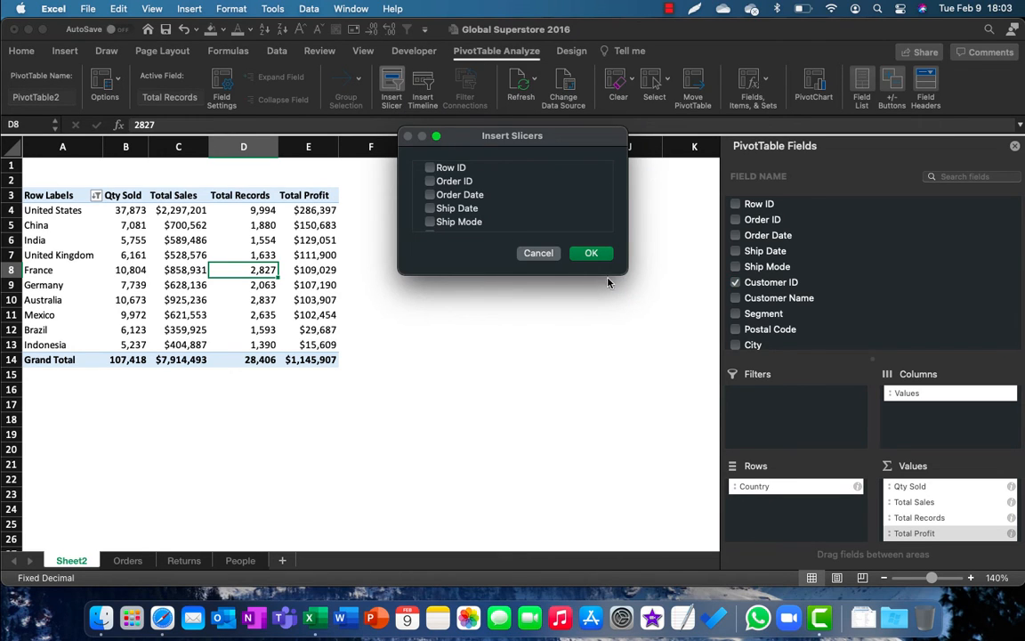
{"action": "left_click_drag", "start_coordinate": [623, 272], "coordinate": [661, 428]}
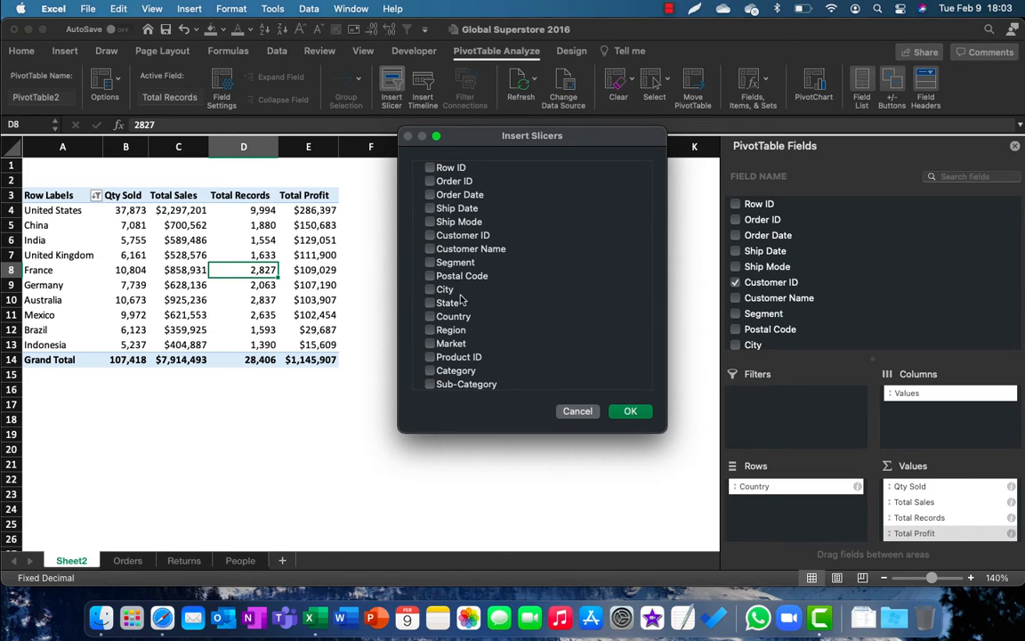
{"action": "left_click", "coordinate": [631, 411]}
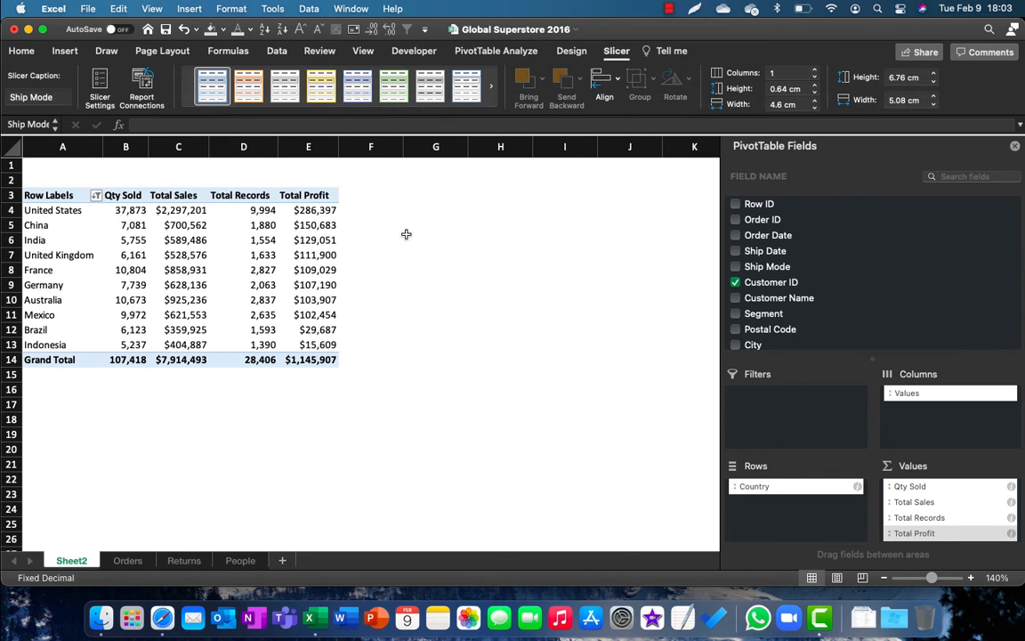
Step: Place the Ship Mode slicer beside the PivotTable and resize it to about 4.3 cm high and 5.2 cm wide
{"action": "left_click_drag", "start_coordinate": [378, 264], "coordinate": [444, 194]}
{"action": "left_click_drag", "start_coordinate": [532, 382], "coordinate": [531, 312]}
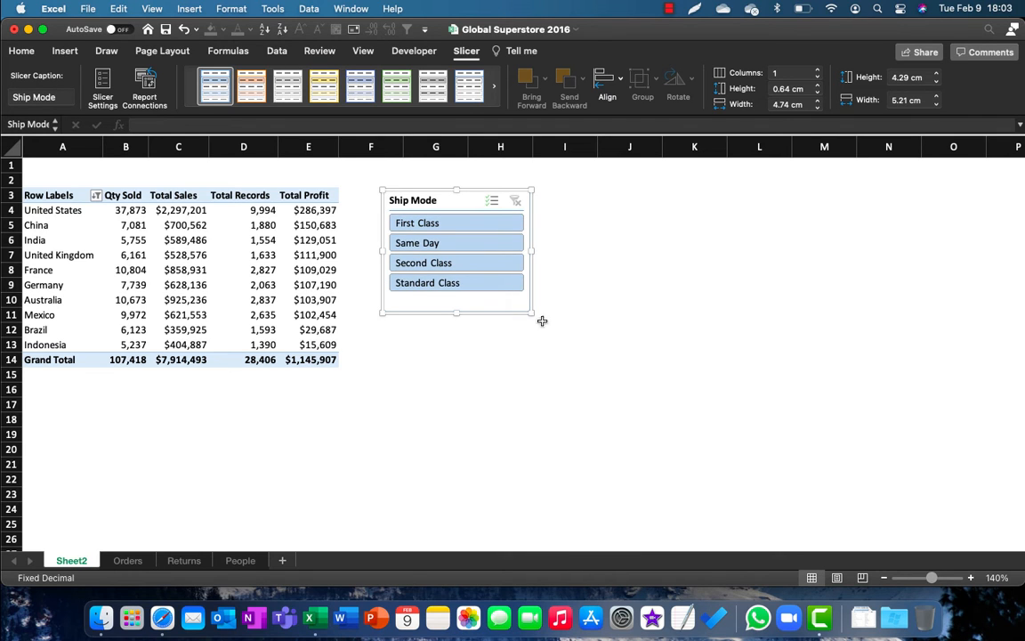
{"action": "left_click", "coordinate": [542, 321]}
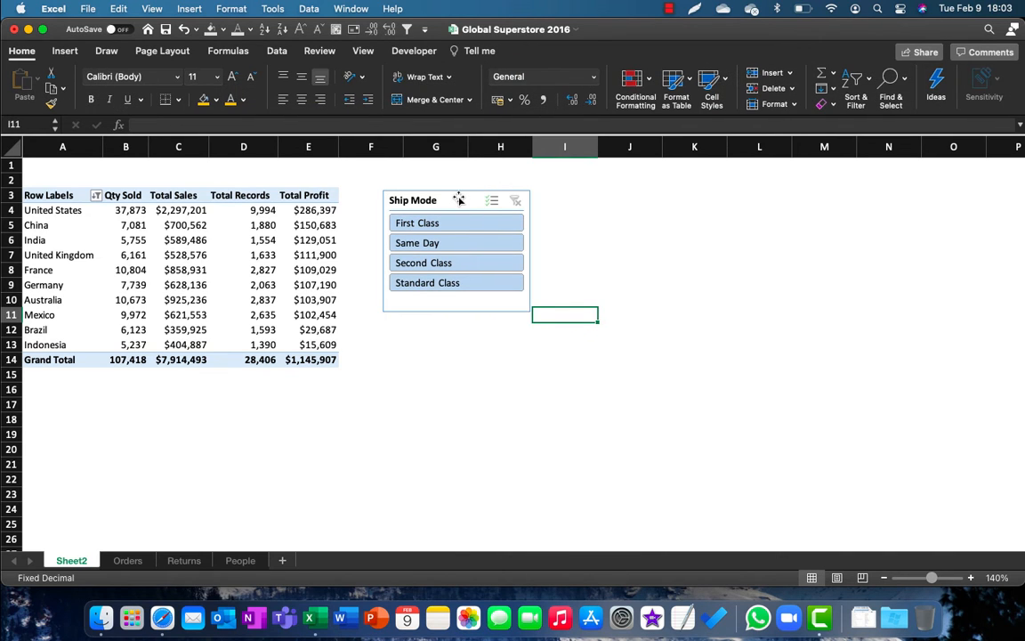
{"action": "mouse_move", "coordinate": [459, 199]}
{"action": "left_mouse_down"}
{"action": "mouse_move", "coordinate": [474, 201]}
{"action": "mouse_move", "coordinate": [462, 201]}
{"action": "left_mouse_up"}
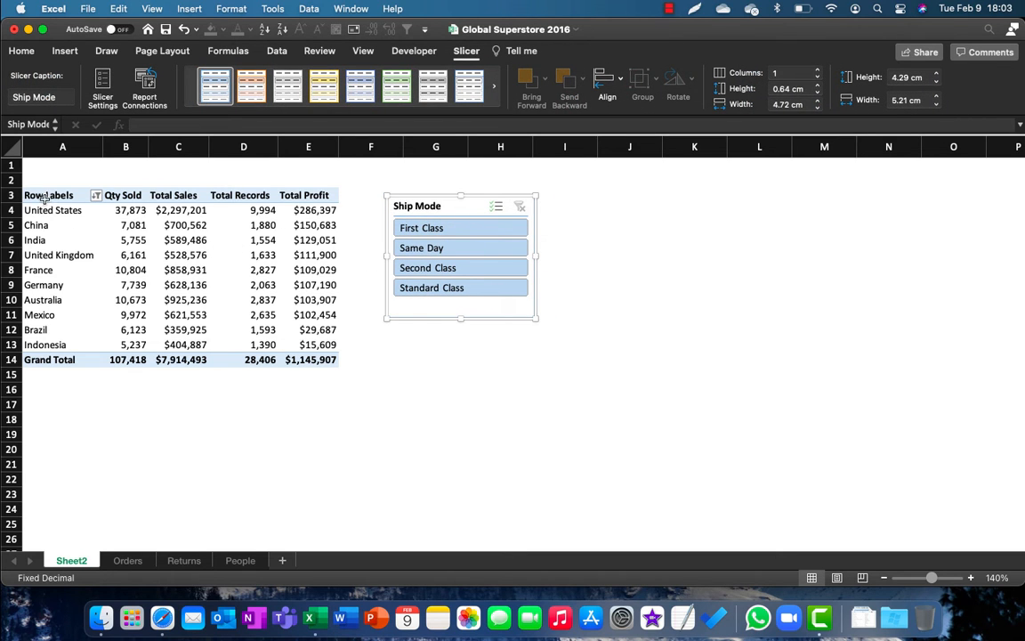
Step: Filter the PivotTable to First Class with the Ship Mode slicer and clear the slicer's filter again
{"action": "left_click_drag", "start_coordinate": [35, 192], "coordinate": [325, 352]}
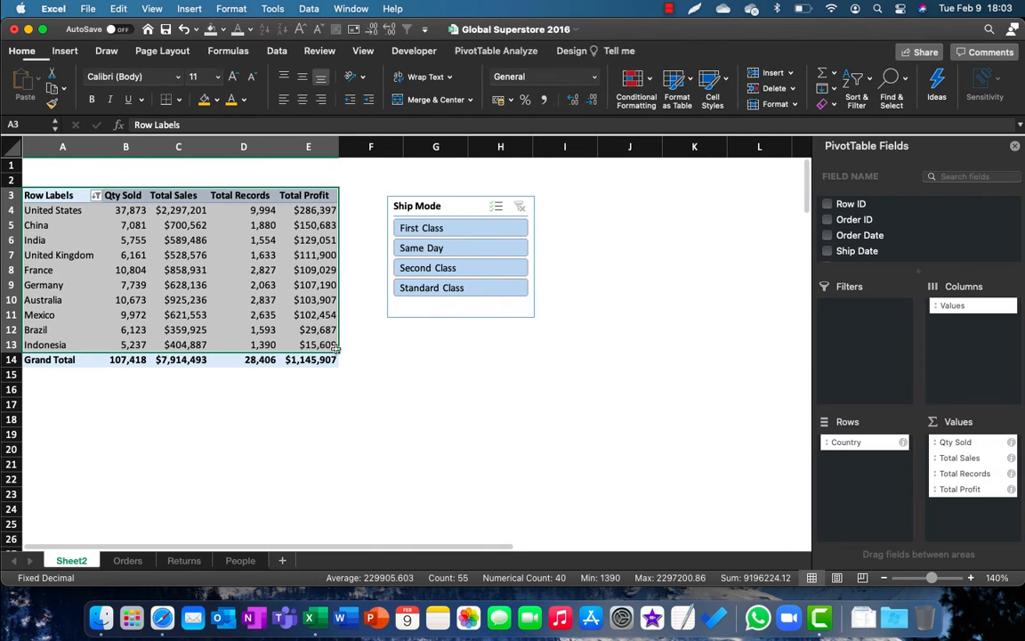
{"action": "left_click", "coordinate": [405, 314]}
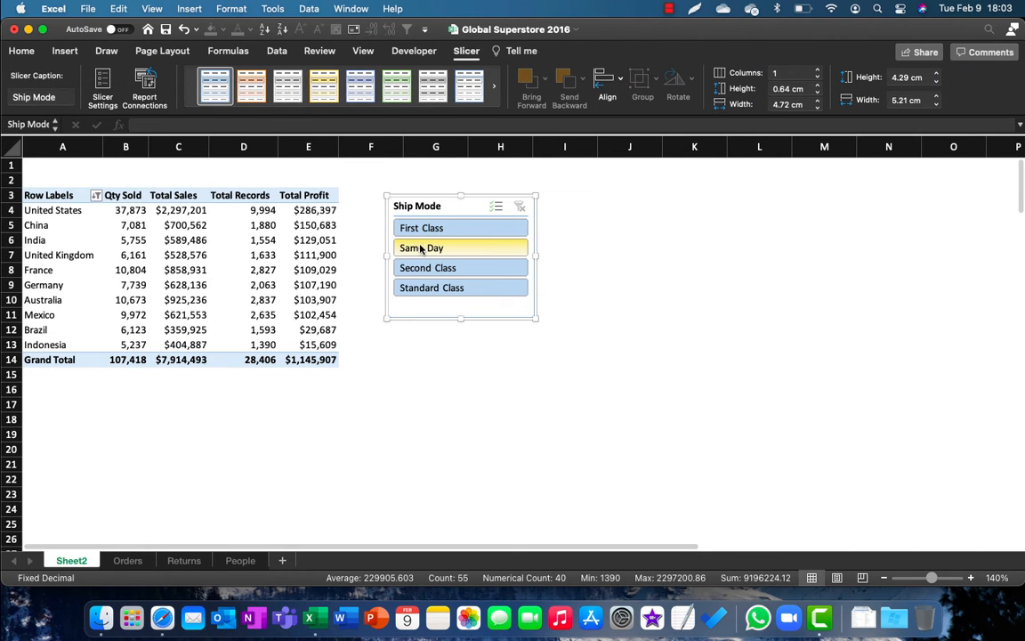
{"action": "left_click", "coordinate": [425, 227]}
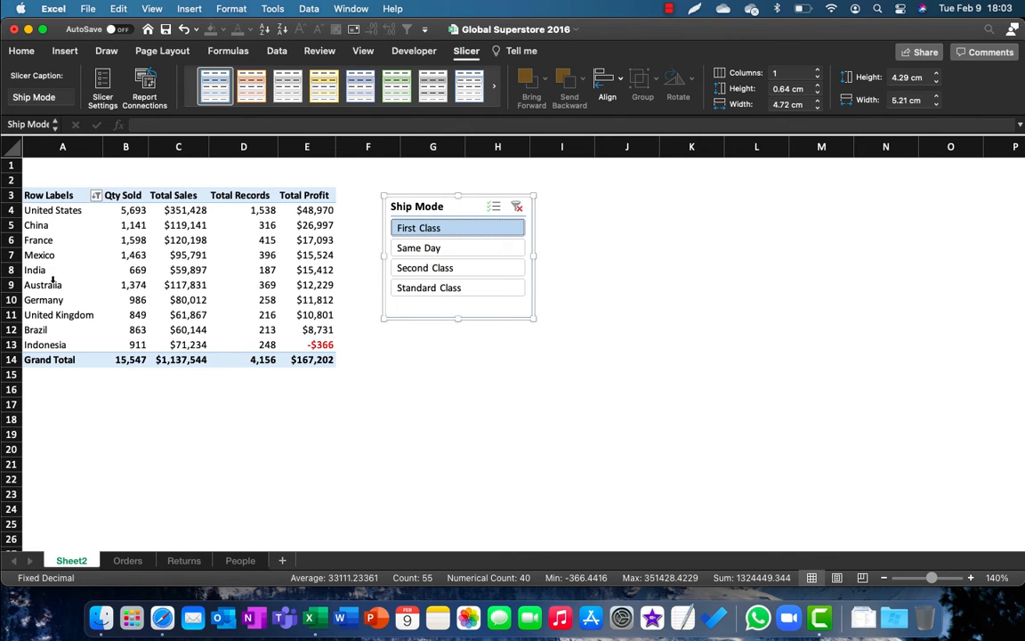
{"action": "left_click", "coordinate": [517, 206]}
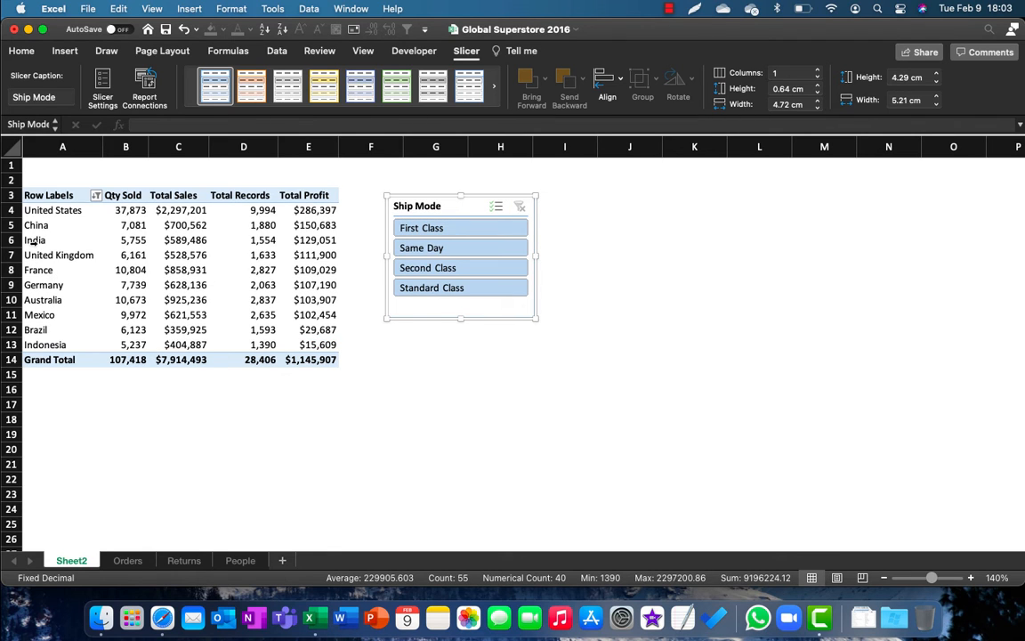
Step: Highlight the India row with a black fill and white text, trying an orange font colour first
{"action": "left_click", "coordinate": [29, 242]}
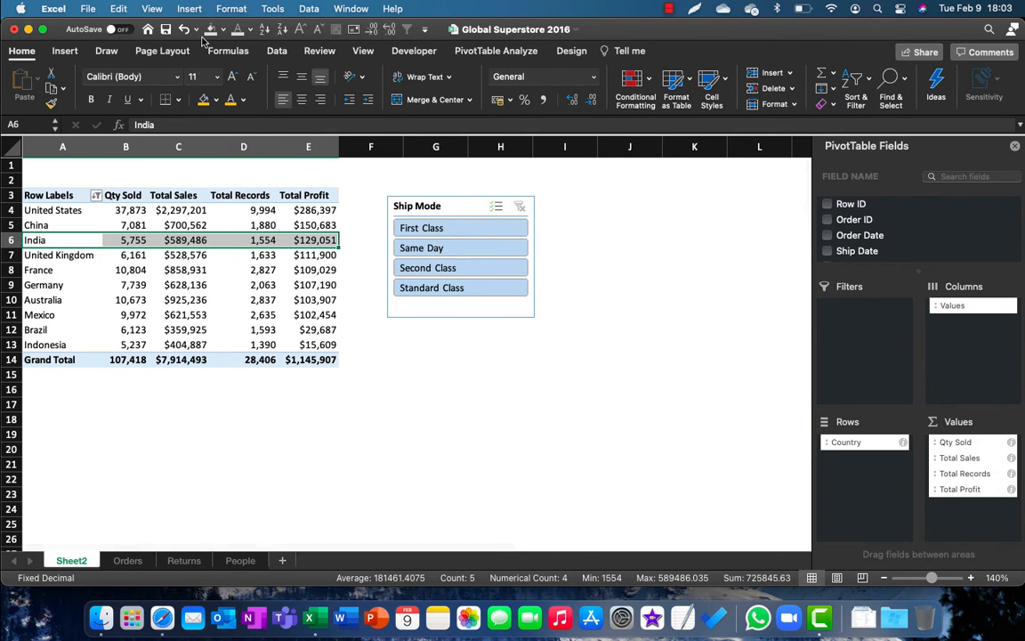
{"action": "left_click", "coordinate": [223, 31]}
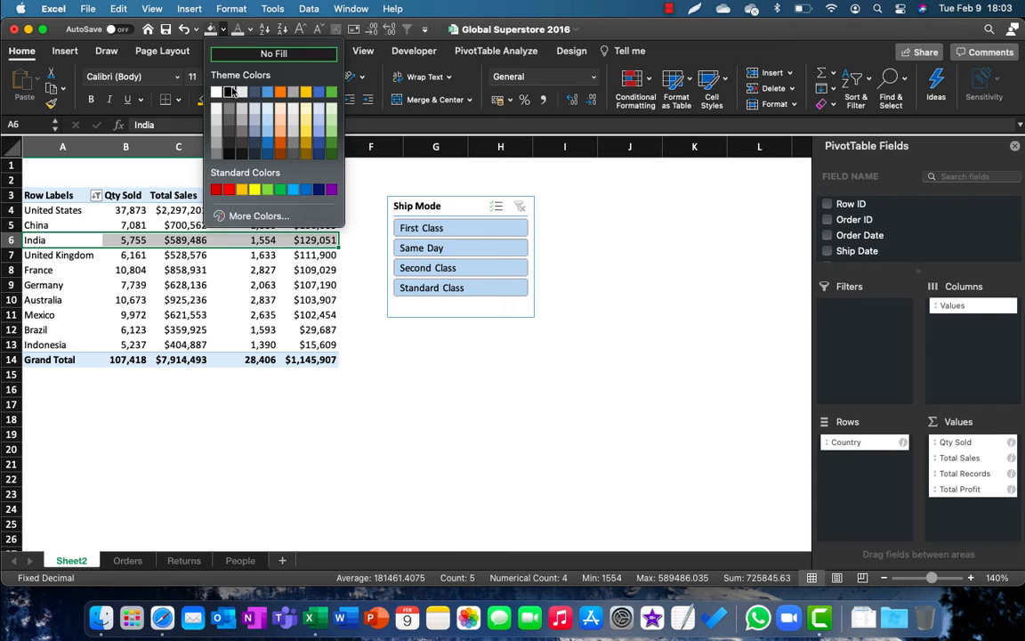
{"action": "left_click", "coordinate": [219, 89]}
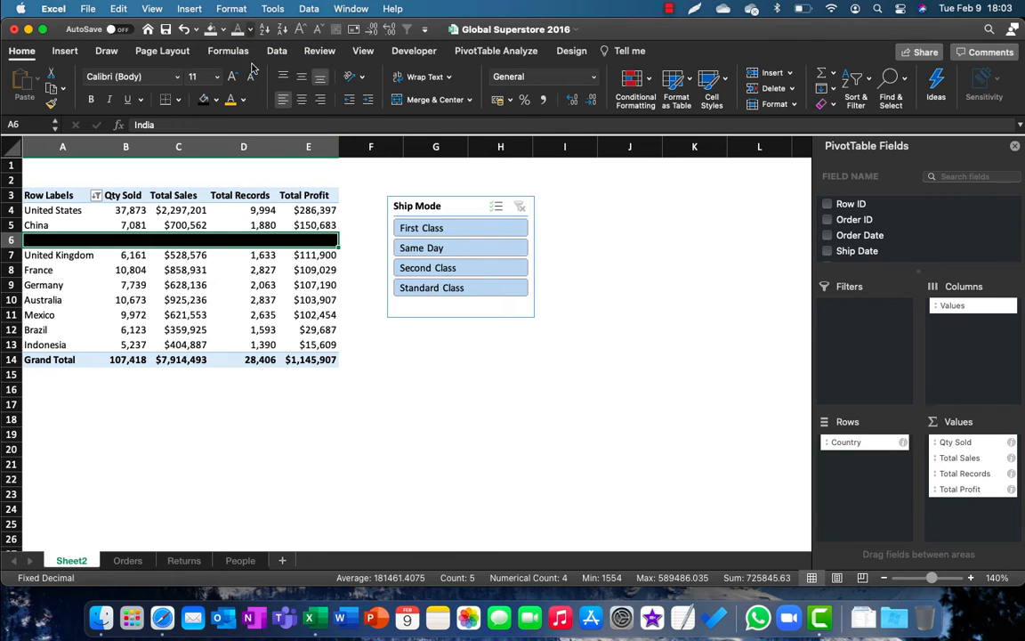
{"action": "left_click", "coordinate": [252, 31]}
{"action": "left_click", "coordinate": [306, 92]}
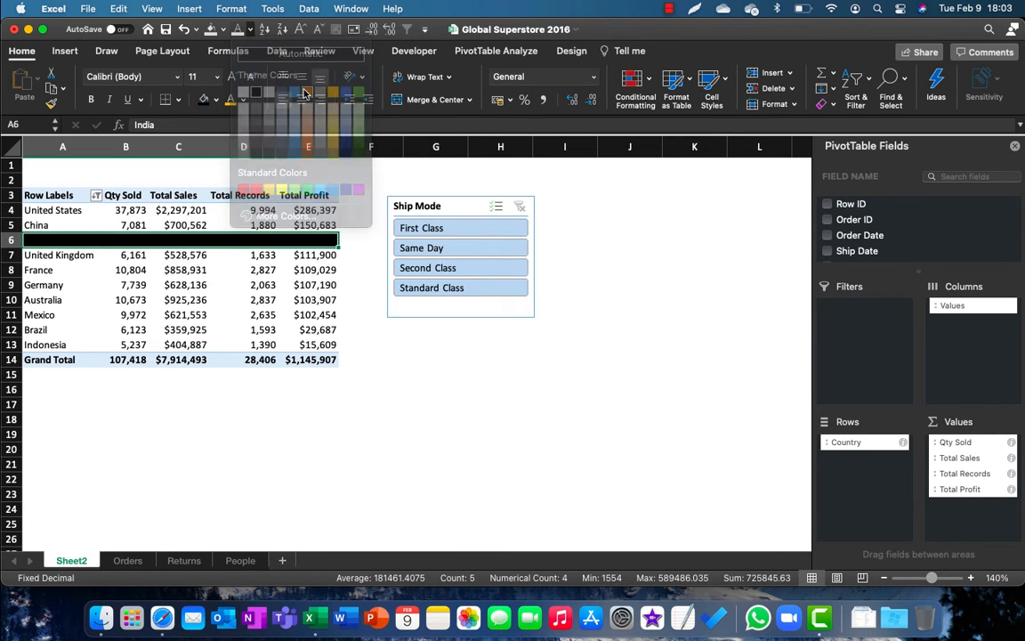
{"action": "left_click", "coordinate": [252, 31]}
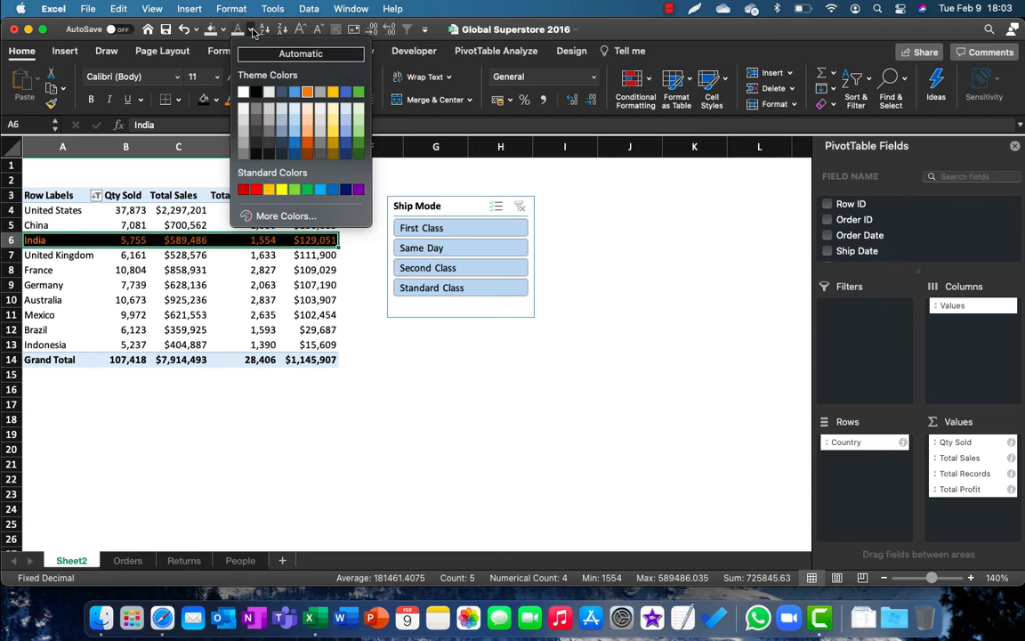
{"action": "left_click", "coordinate": [243, 92]}
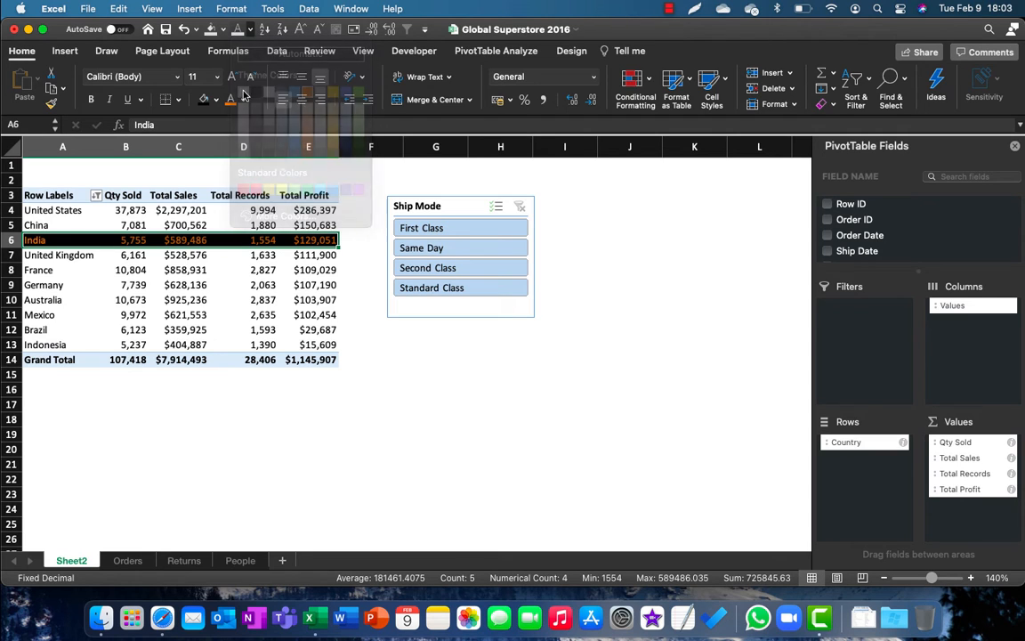
{"action": "left_click", "coordinate": [260, 344]}
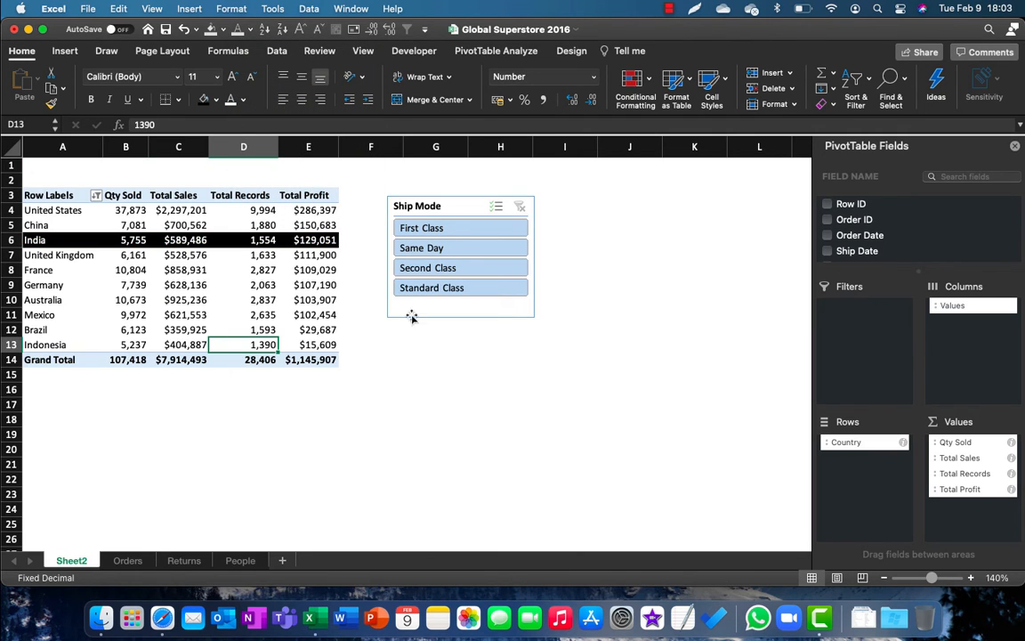
Step: Switch the Ship Mode slicer between First Class, Same Day, Second Class and Standard Class to compare India's position, ending on Second Class
{"action": "left_click", "coordinate": [436, 229]}
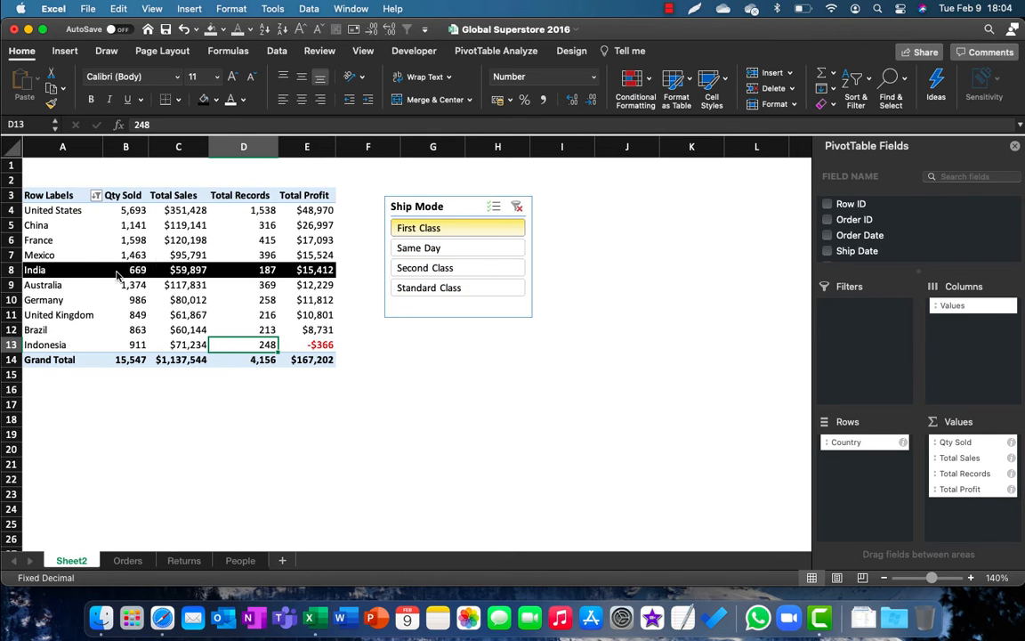
{"action": "left_click", "coordinate": [418, 248]}
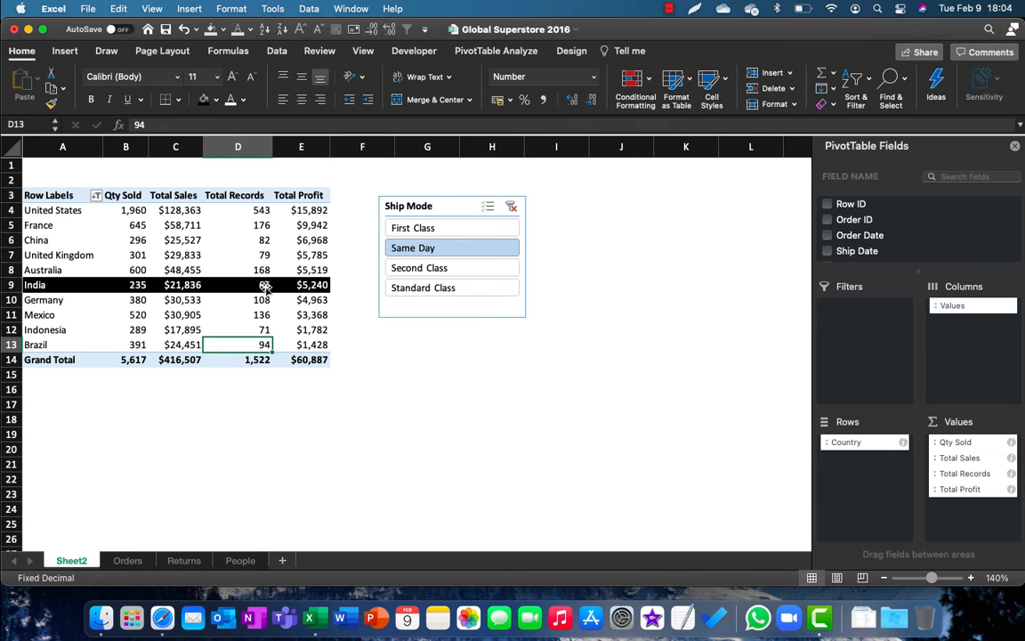
{"action": "left_click", "coordinate": [433, 268]}
{"action": "left_click", "coordinate": [433, 286]}
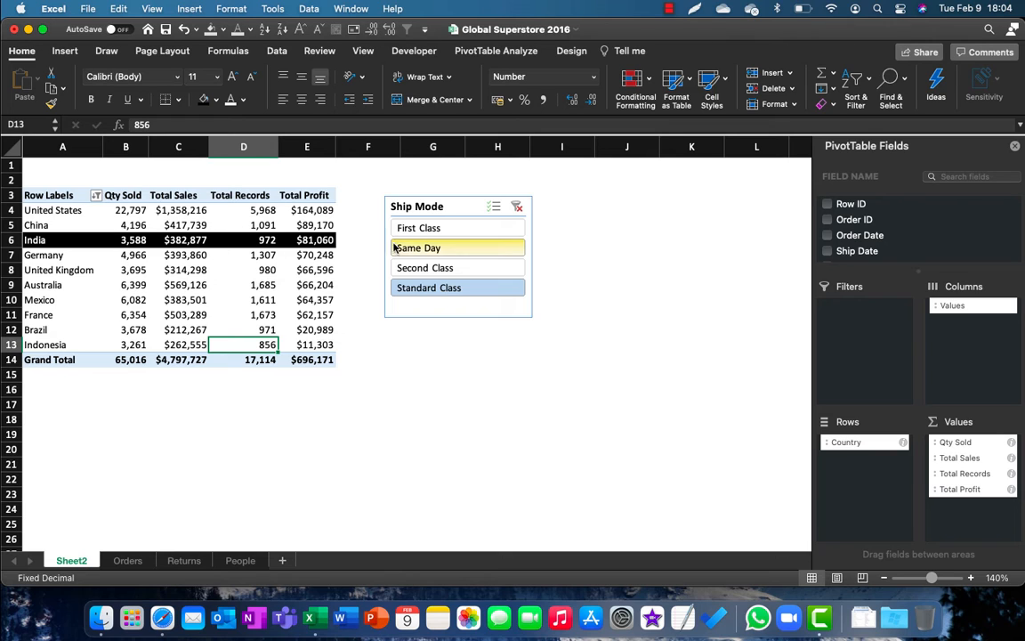
{"action": "left_click", "coordinate": [440, 269]}
{"action": "left_click", "coordinate": [434, 247]}
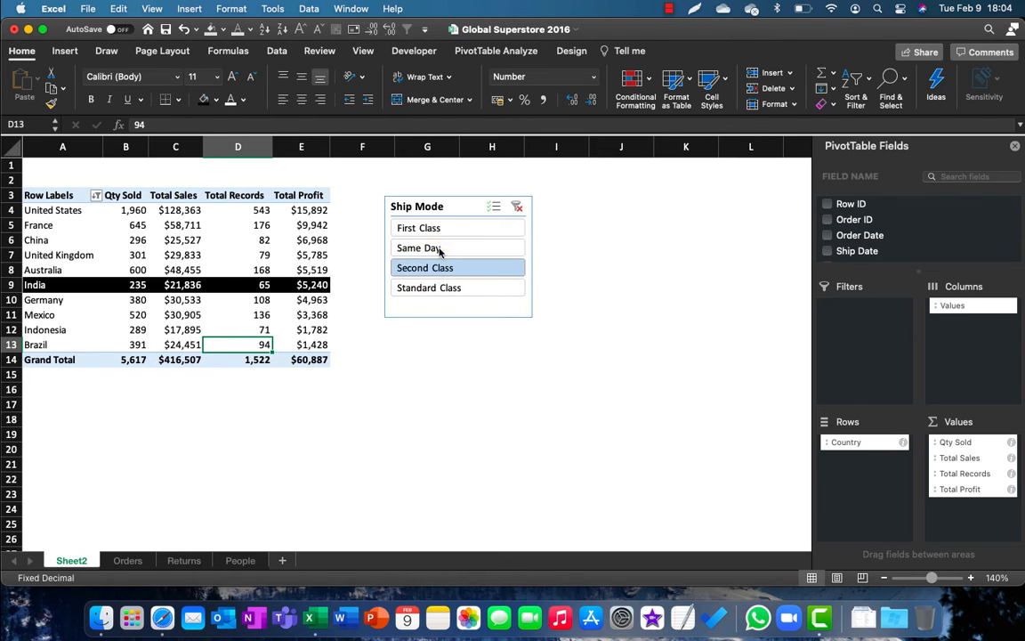
{"action": "left_click", "coordinate": [440, 230]}
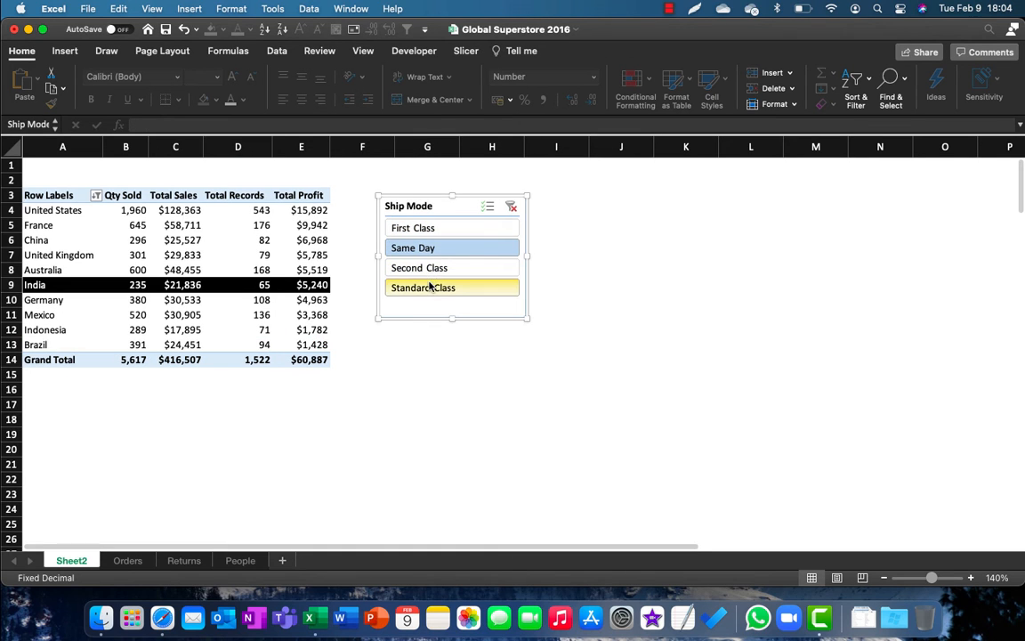
{"action": "left_click", "coordinate": [429, 286]}
{"action": "left_click", "coordinate": [430, 270]}
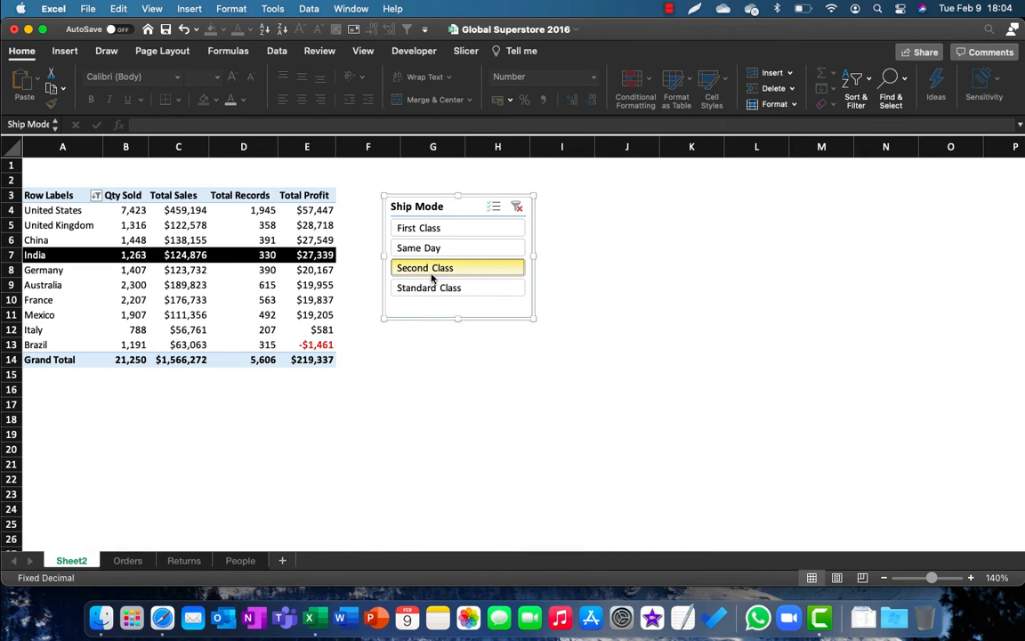
Step: Add a Market slicer to the PivotTable and line it up beside the Ship Mode slicer
{"action": "left_click", "coordinate": [239, 287]}
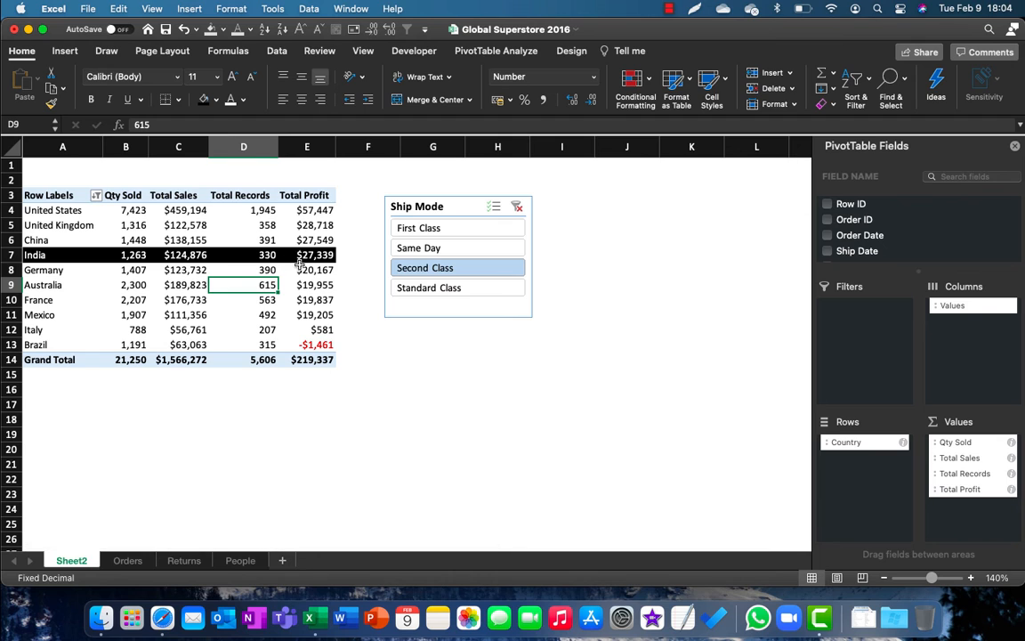
{"action": "left_click", "coordinate": [495, 50]}
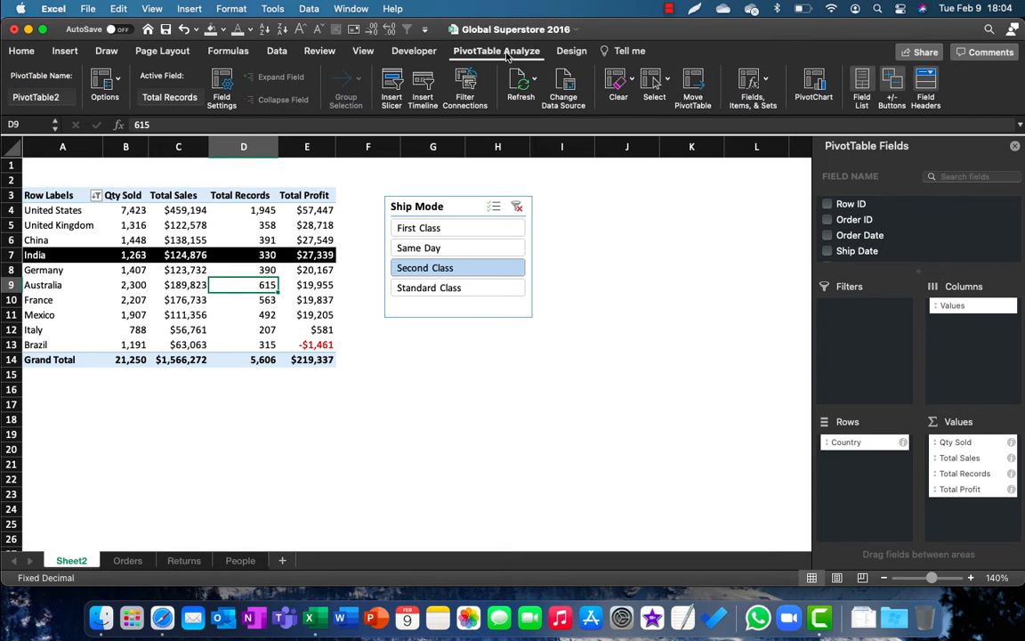
{"action": "left_click", "coordinate": [394, 89]}
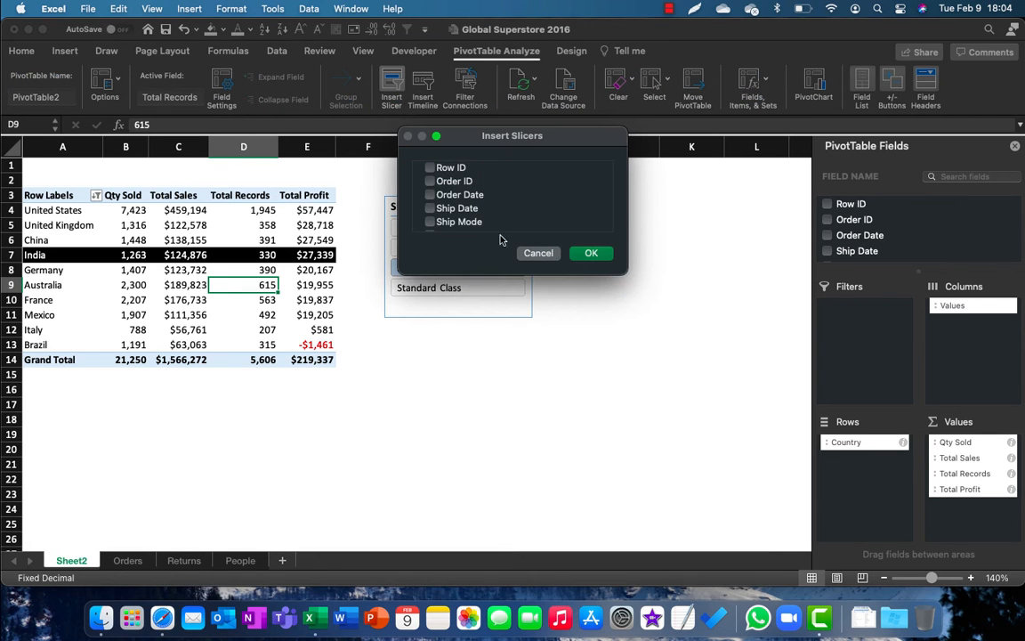
{"action": "left_click_drag", "start_coordinate": [624, 270], "coordinate": [655, 429]}
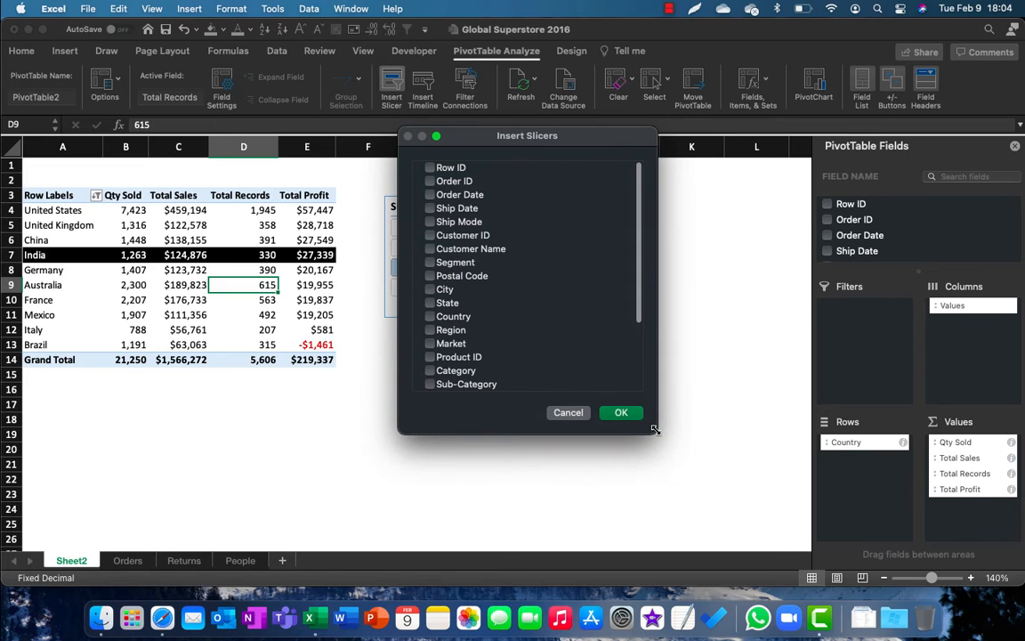
{"action": "scroll", "coordinate": [528, 335], "scroll_direction": "down", "scroll_amount": 3}
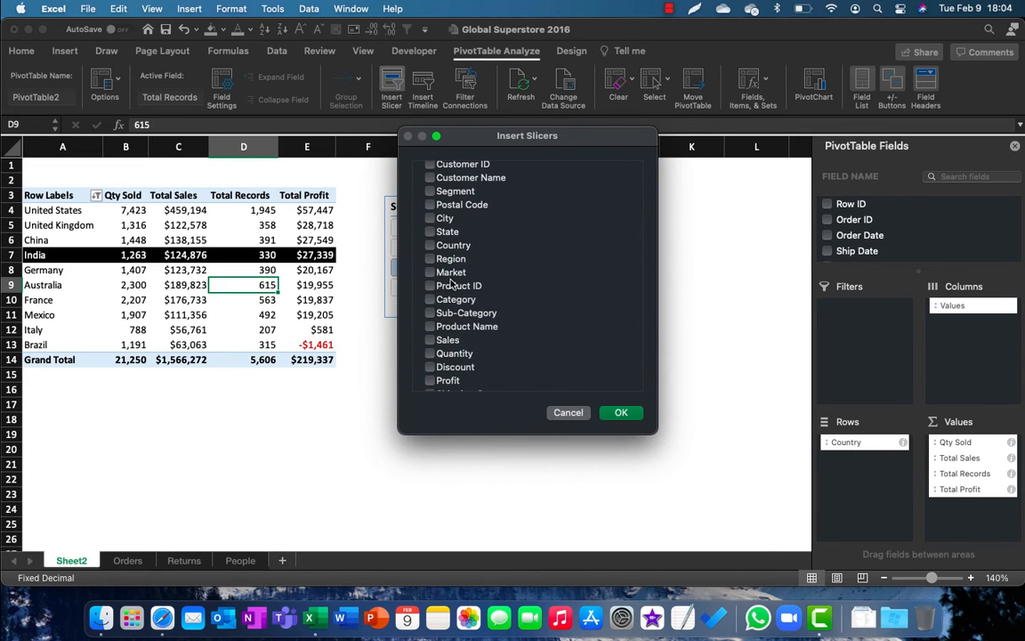
{"action": "left_click", "coordinate": [621, 412]}
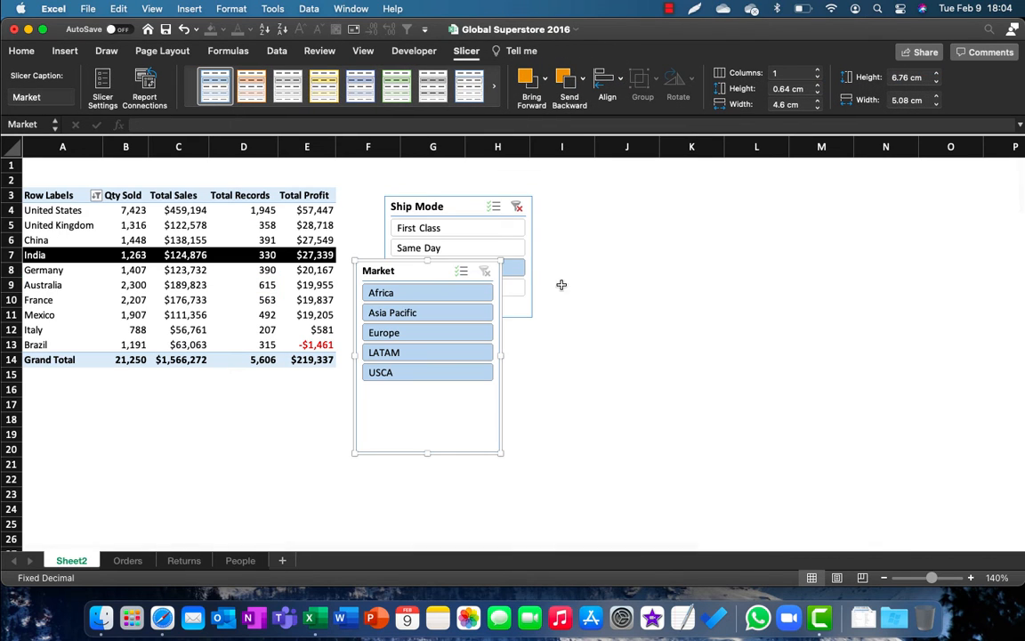
{"action": "left_click_drag", "start_coordinate": [409, 267], "coordinate": [599, 197]}
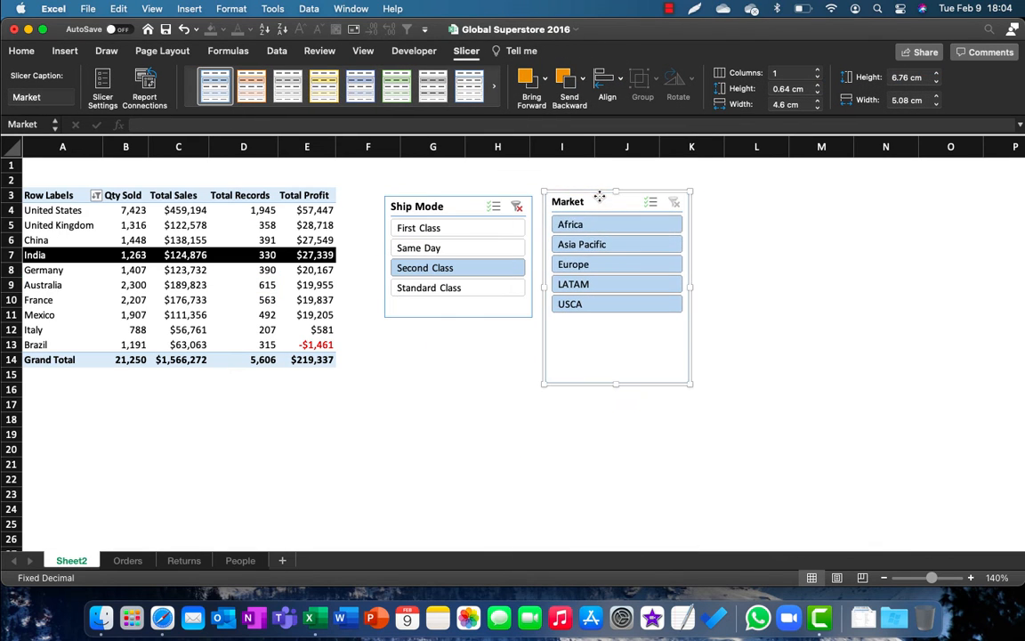
{"action": "left_click_drag", "start_coordinate": [417, 204], "coordinate": [408, 197]}
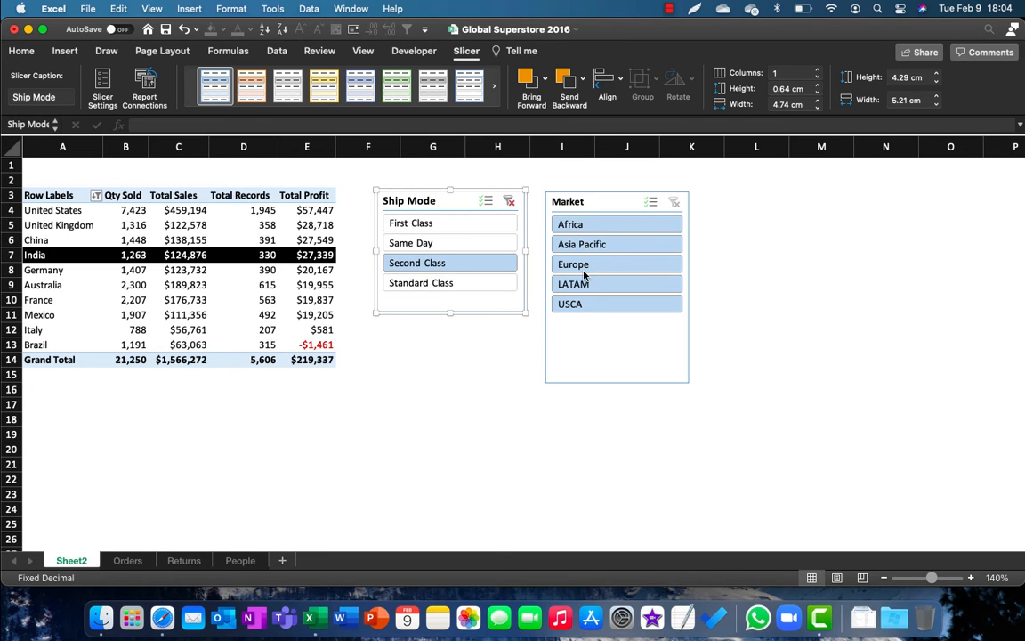
Step: Filter the PivotTable to the Asia Pacific market and clear the Ship Mode slicer's filter
{"action": "left_click", "coordinate": [588, 203]}
{"action": "left_click", "coordinate": [593, 247]}
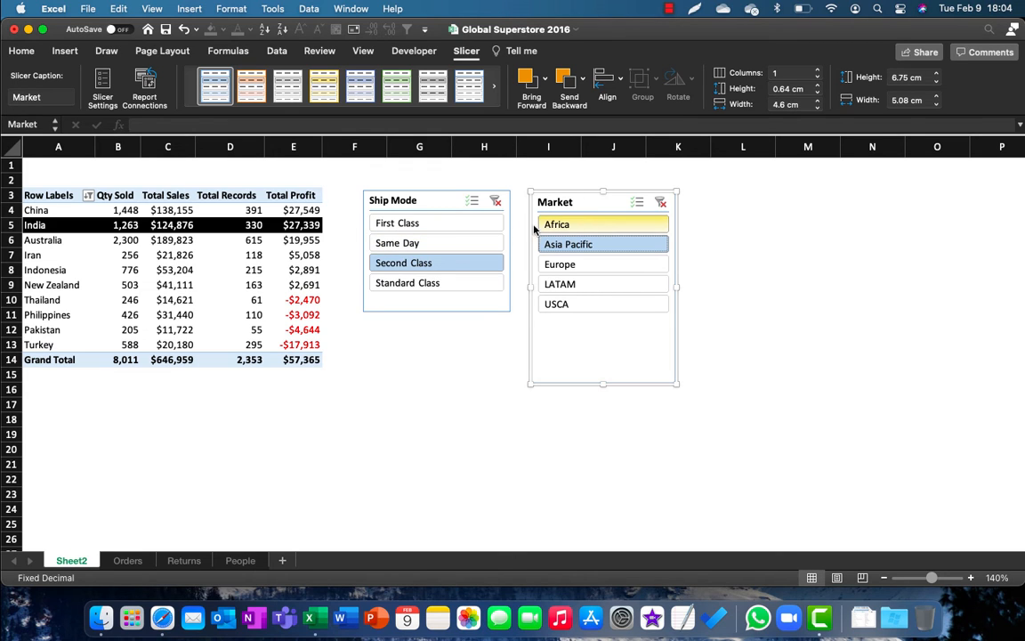
{"action": "left_click", "coordinate": [496, 202]}
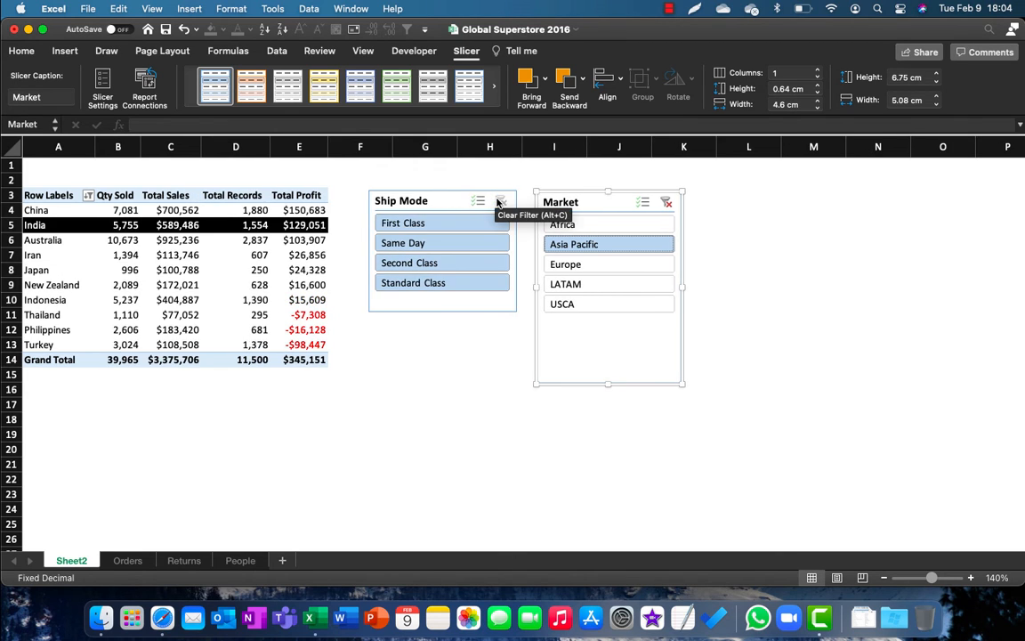
{"action": "left_click", "coordinate": [116, 254]}
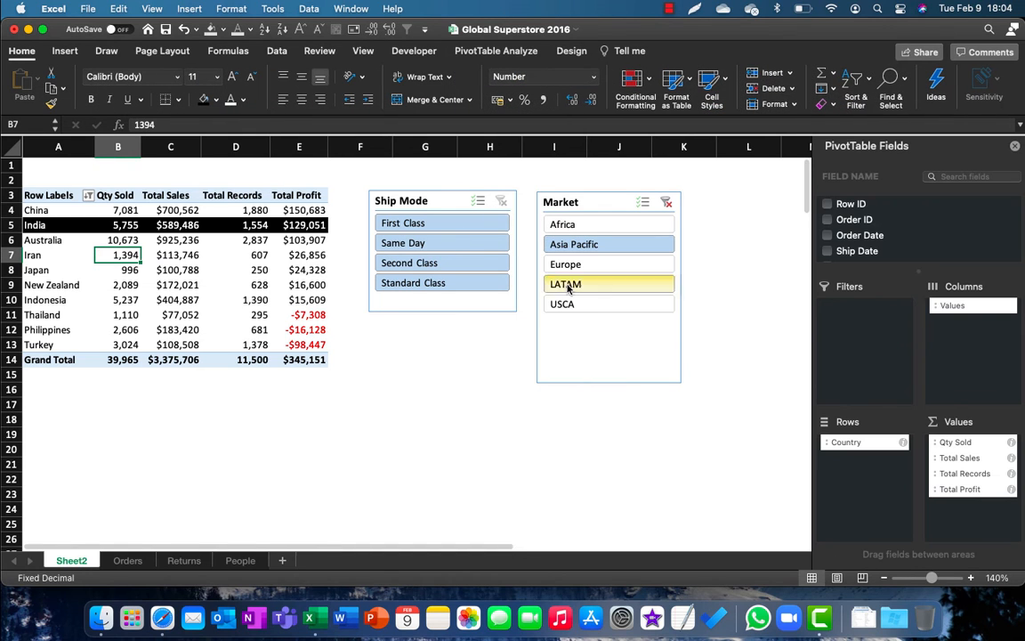
Step: Cycle the Market slicer through Africa, Asia Pacific, Europe, LATAM and USCA to compare the top countries, ending on USCA
{"action": "left_click", "coordinate": [577, 227]}
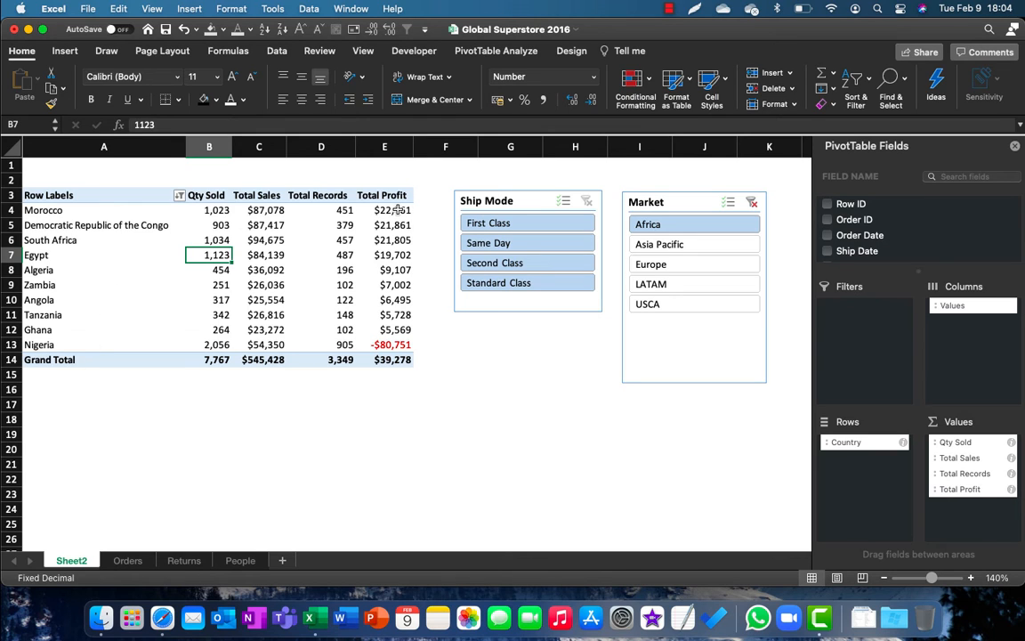
{"action": "left_click", "coordinate": [676, 265]}
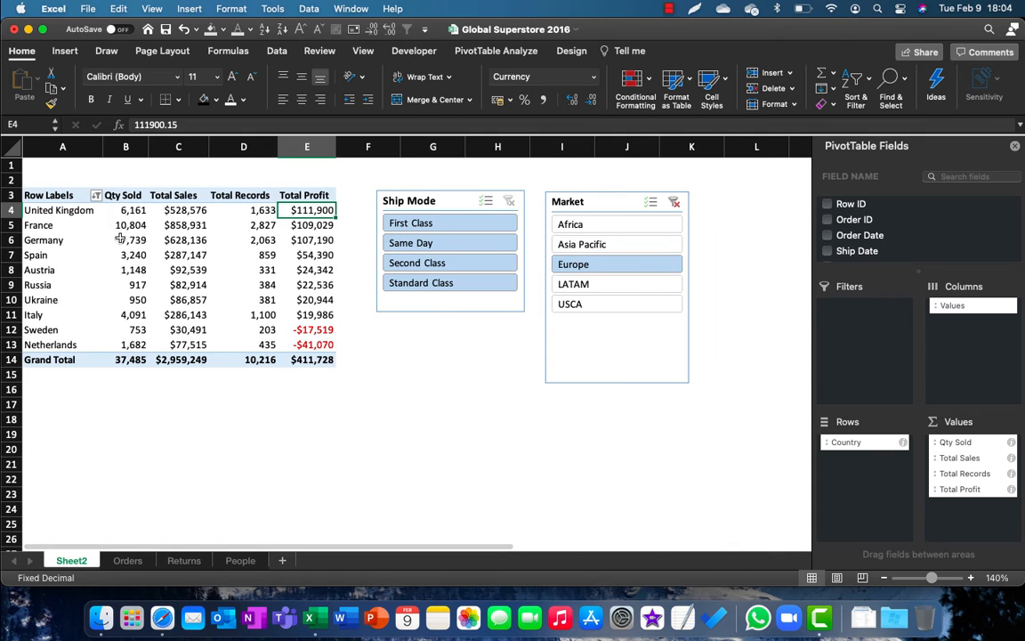
{"action": "left_click", "coordinate": [590, 285]}
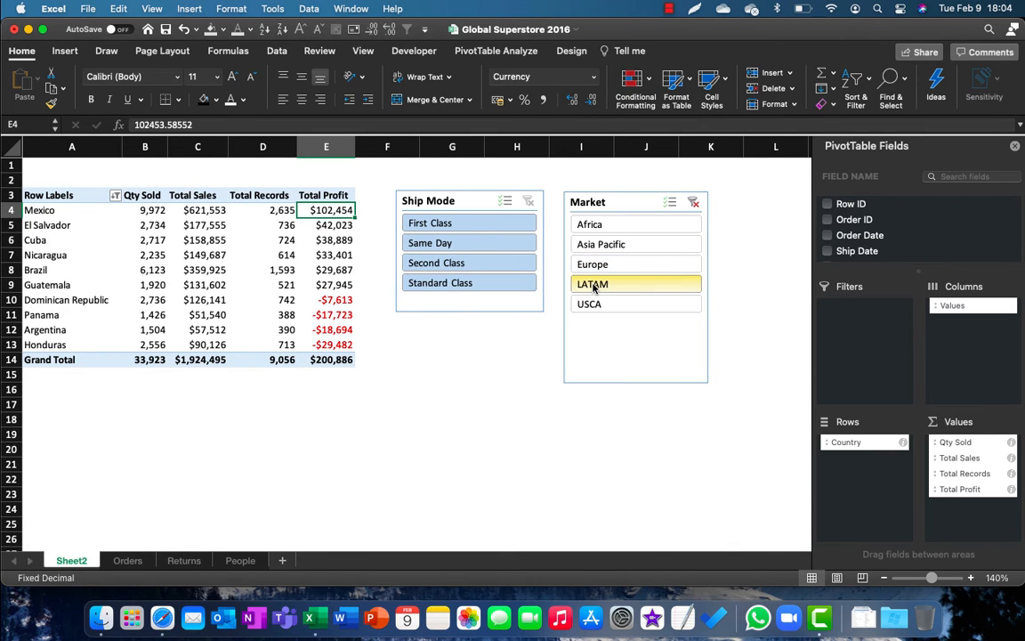
{"action": "left_click", "coordinate": [608, 307]}
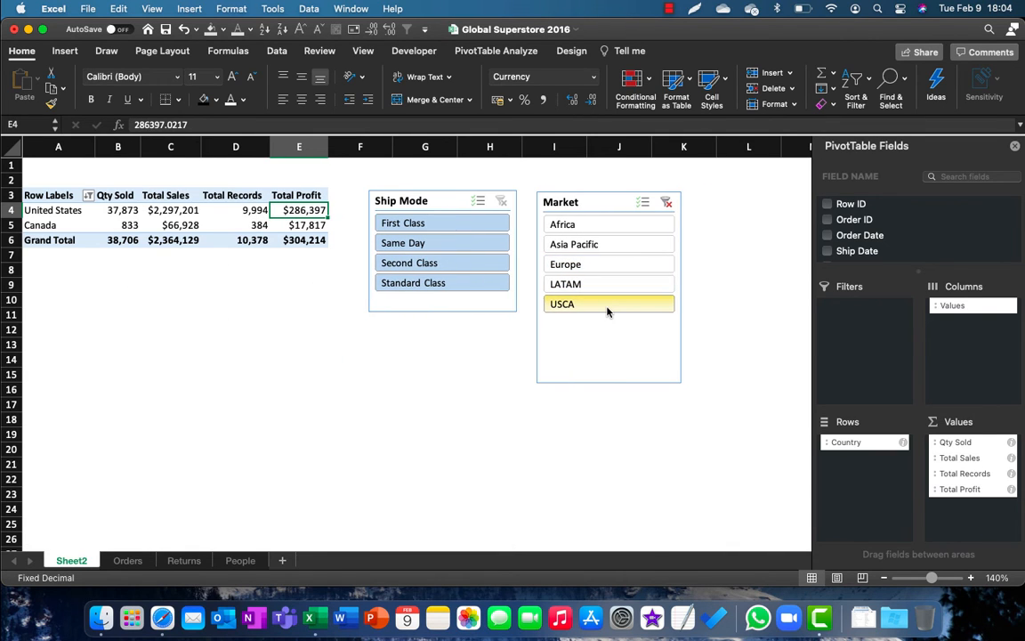
{"action": "left_click", "coordinate": [599, 225]}
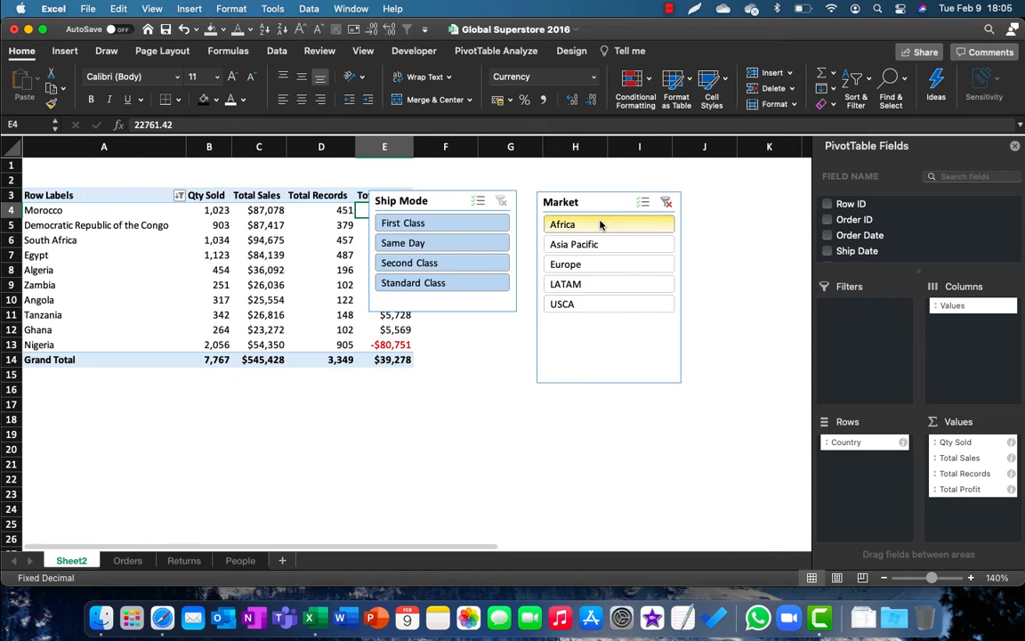
{"action": "left_click", "coordinate": [656, 251]}
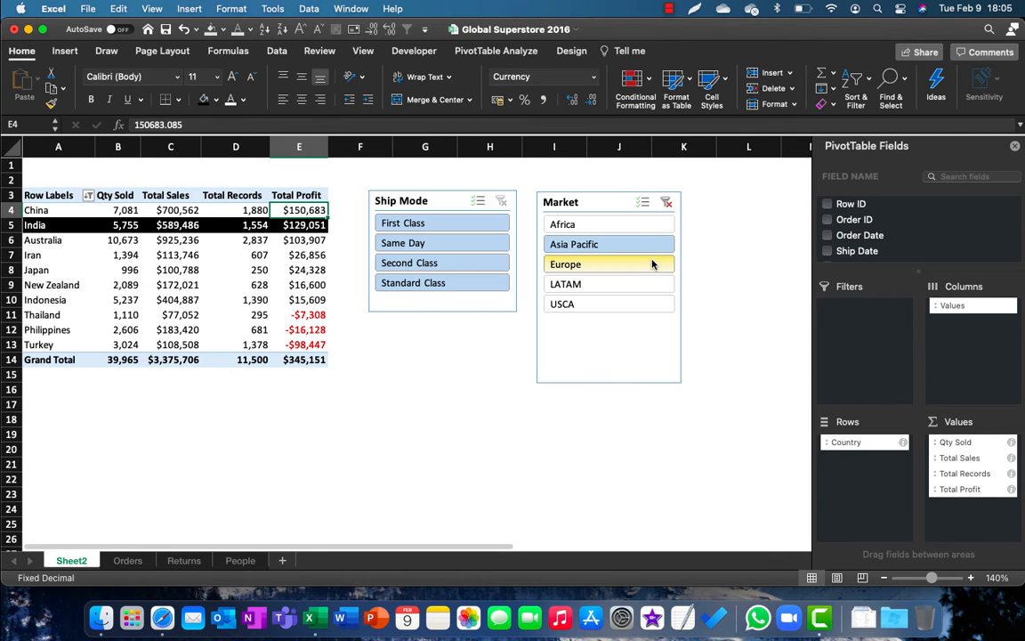
{"action": "left_click", "coordinate": [651, 264]}
{"action": "left_click", "coordinate": [638, 283]}
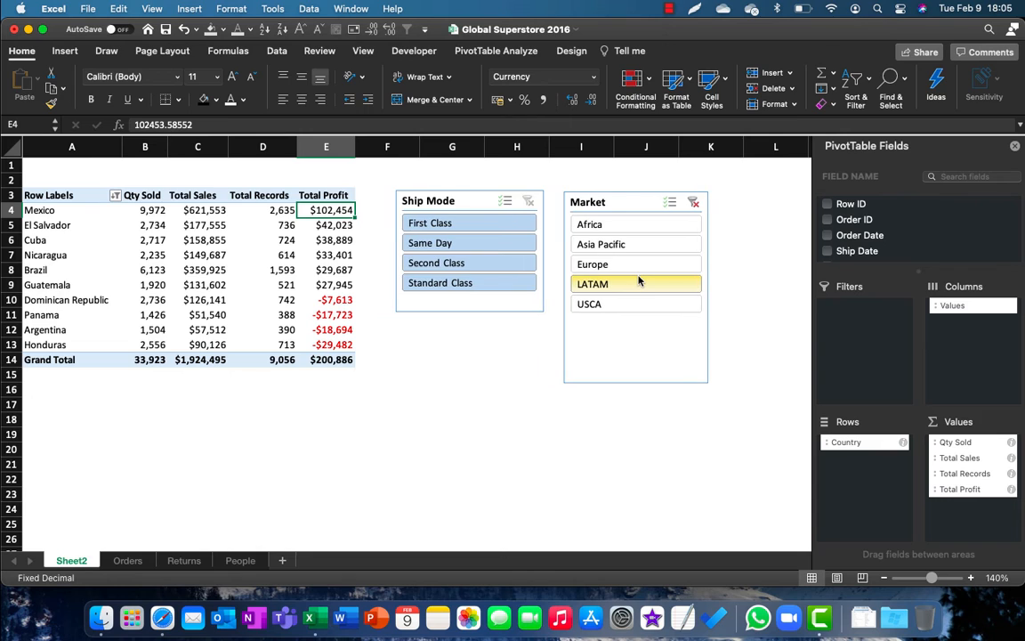
{"action": "left_click", "coordinate": [631, 304]}
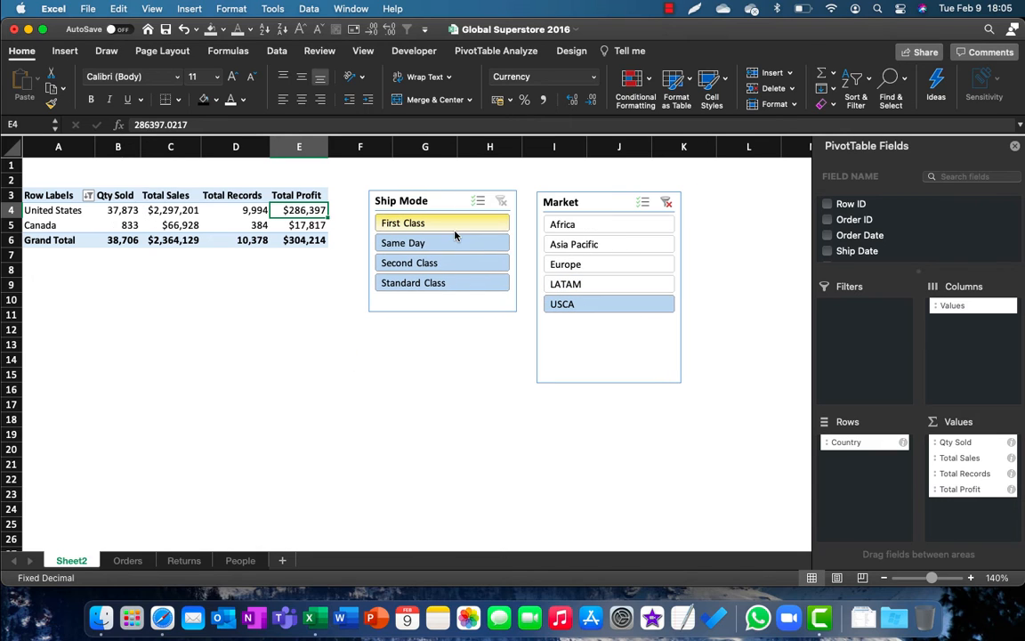
Step: Step the Ship Mode slicer from First Class through Standard Class for USCA, and clear the filters of both slicers
{"action": "left_click", "coordinate": [476, 223]}
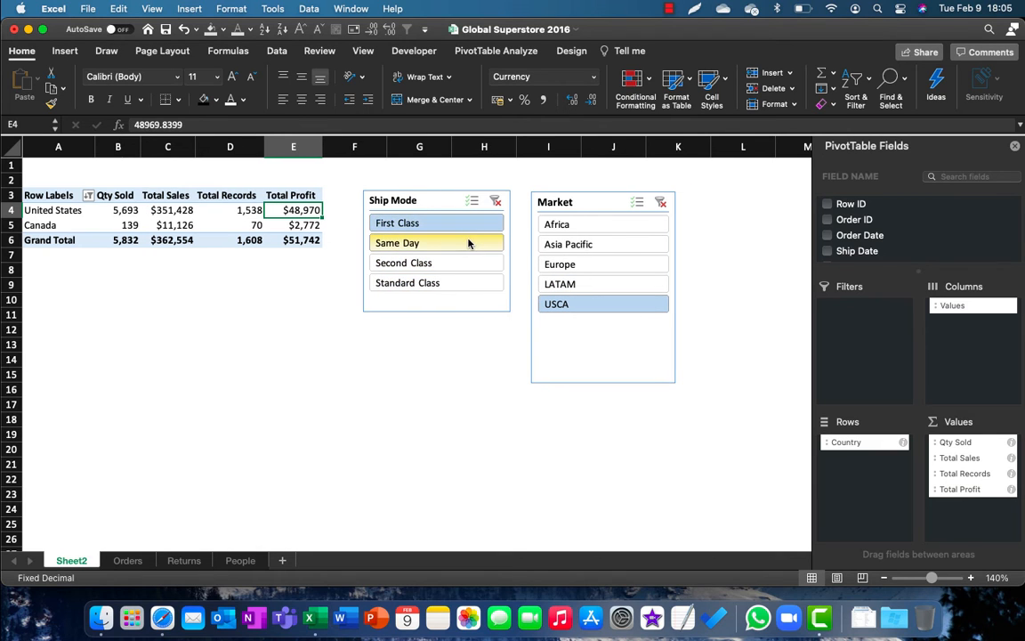
{"action": "left_click", "coordinate": [469, 243]}
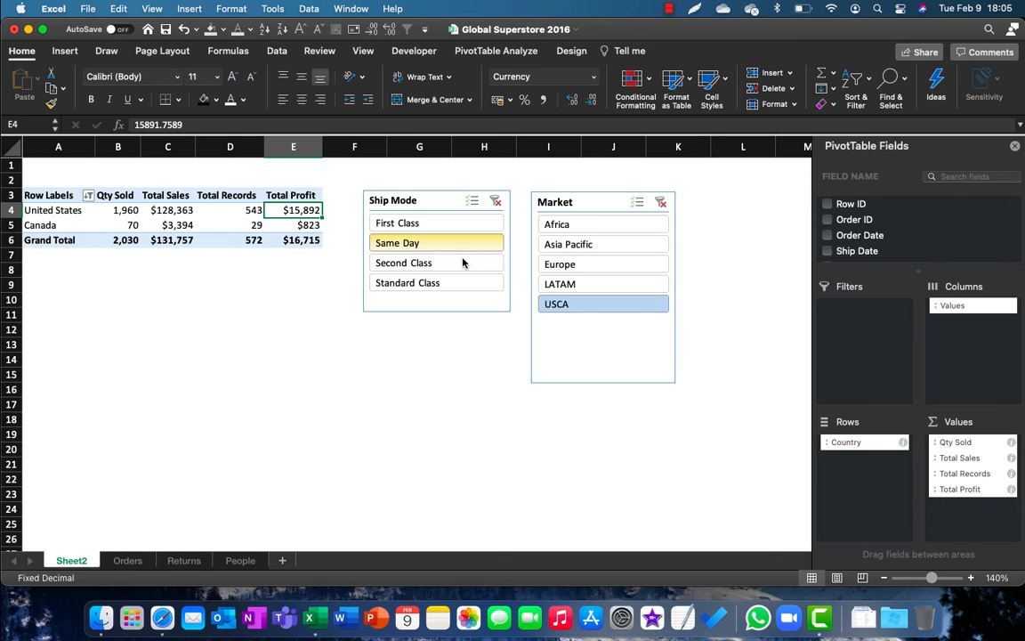
{"action": "left_click", "coordinate": [462, 262]}
{"action": "left_click", "coordinate": [463, 282]}
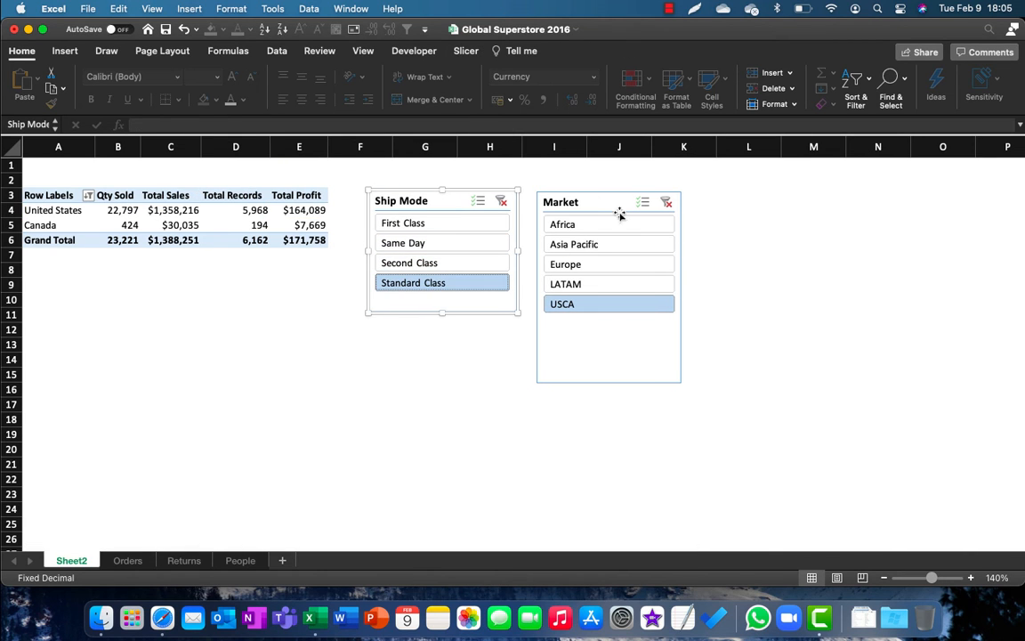
{"action": "left_click", "coordinate": [666, 202]}
{"action": "left_click", "coordinate": [513, 201]}
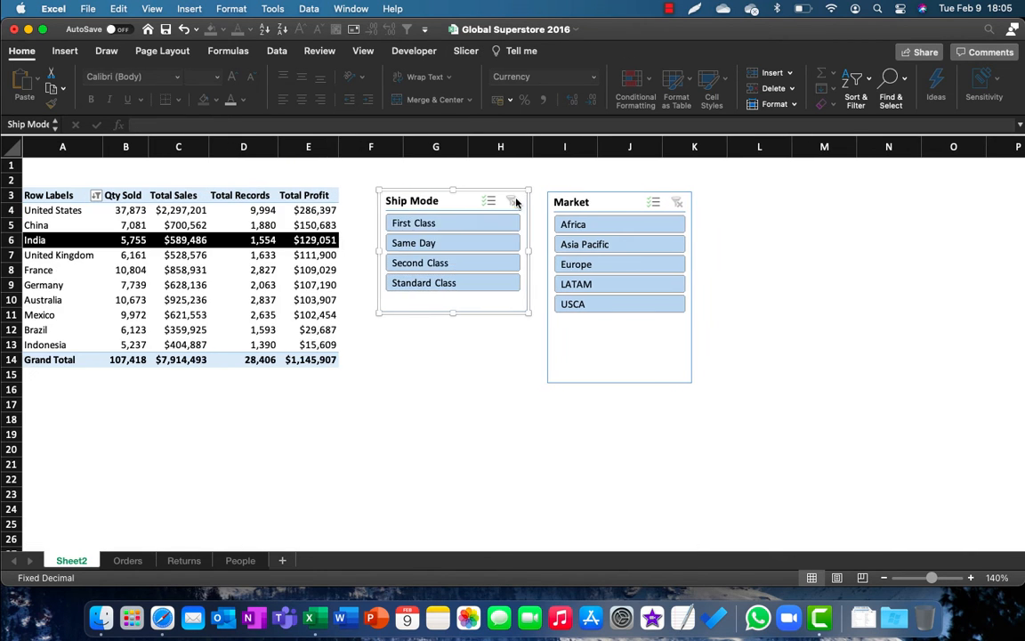
Step: Select the Total Records value for France in the PivotTable and bring up the PivotTable analysis commands
{"action": "left_click", "coordinate": [275, 285]}
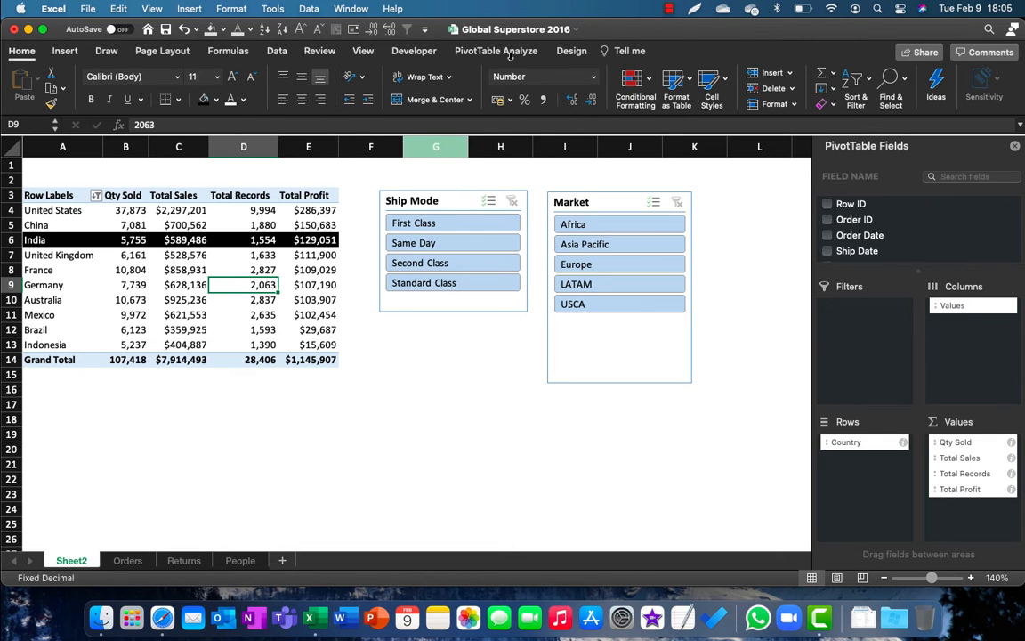
{"action": "left_click", "coordinate": [510, 54]}
{"action": "left_click", "coordinate": [244, 179]}
{"action": "left_click", "coordinate": [247, 271]}
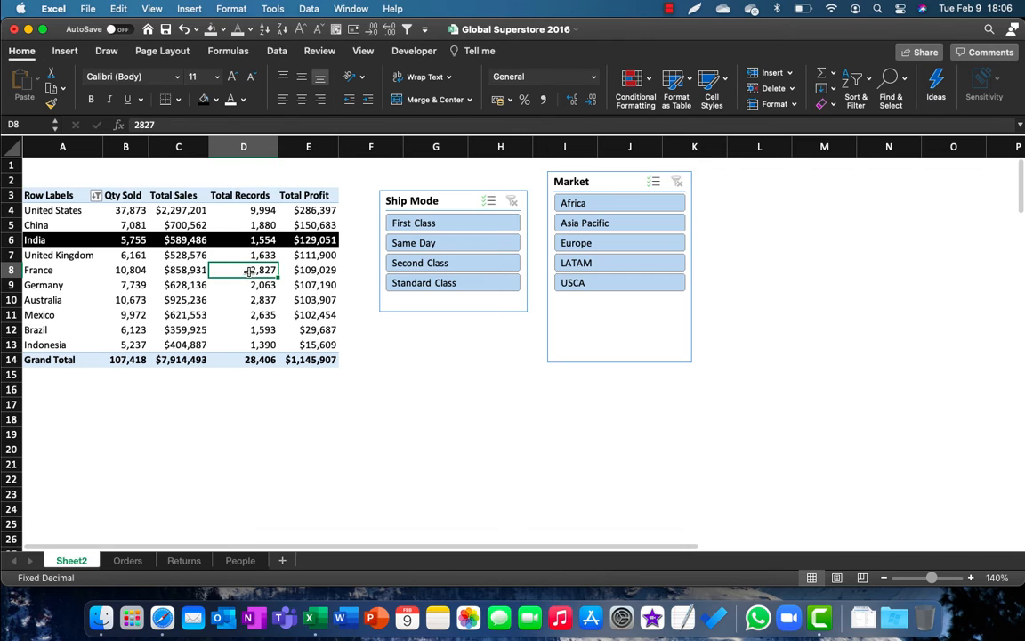
{"action": "left_click", "coordinate": [501, 52]}
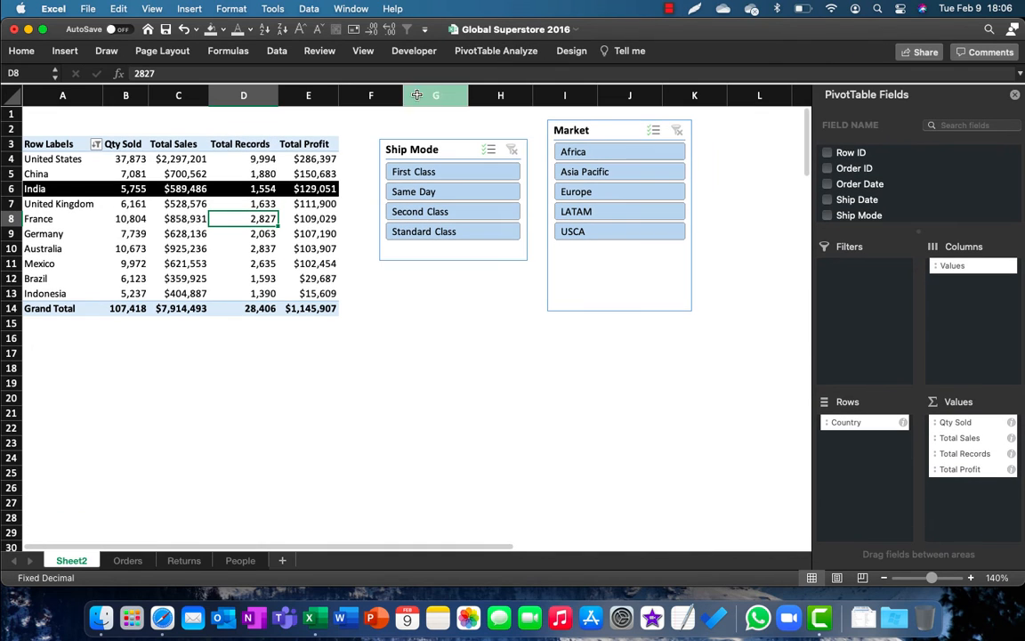
{"action": "left_click", "coordinate": [508, 51]}
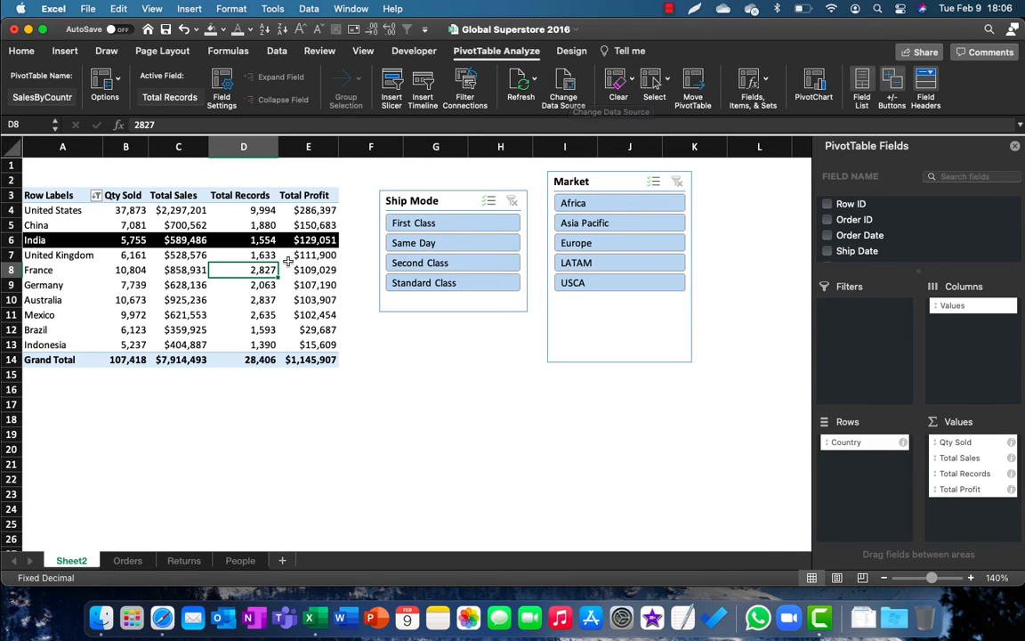
Step: Go to the first empty row below the data on the Orders sheet, cell A51292
{"action": "left_click", "coordinate": [127, 561]}
{"action": "left_click", "coordinate": [242, 425]}
{"action": "key", "text": "super+Down"}
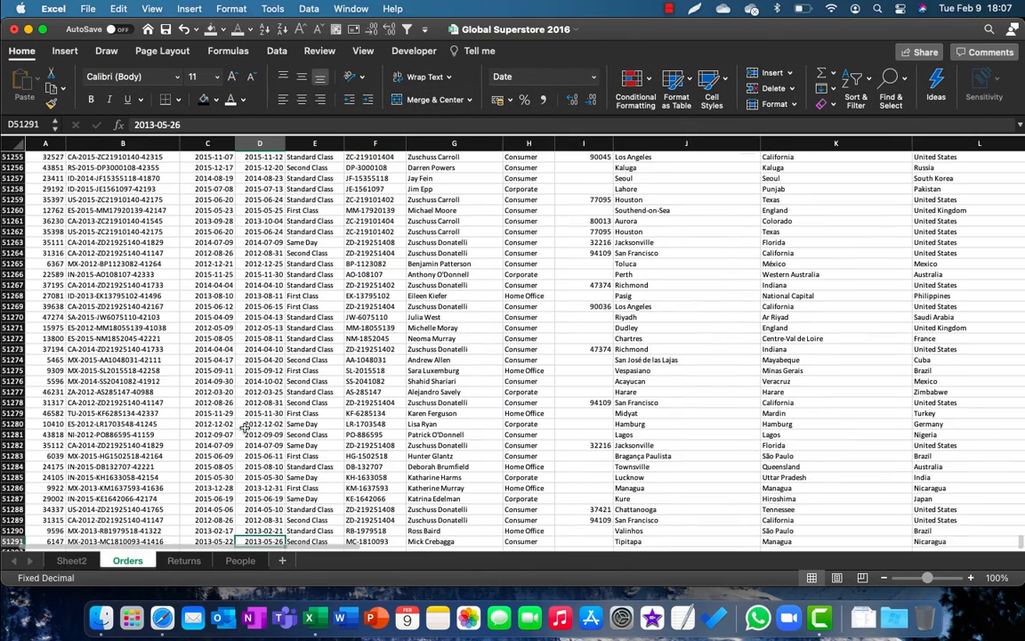
{"action": "scroll", "coordinate": [242, 425], "scroll_direction": "down", "scroll_amount": 1}
{"action": "key", "text": "Left"}
{"action": "key", "text": "Left"}
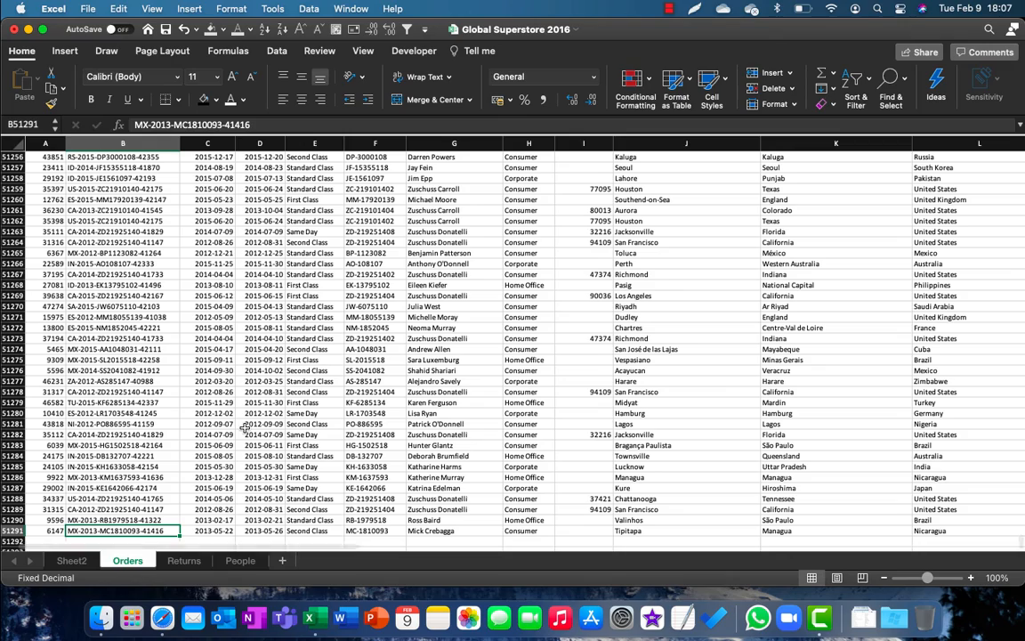
{"action": "key", "text": "Down"}
{"action": "key", "text": "Left"}
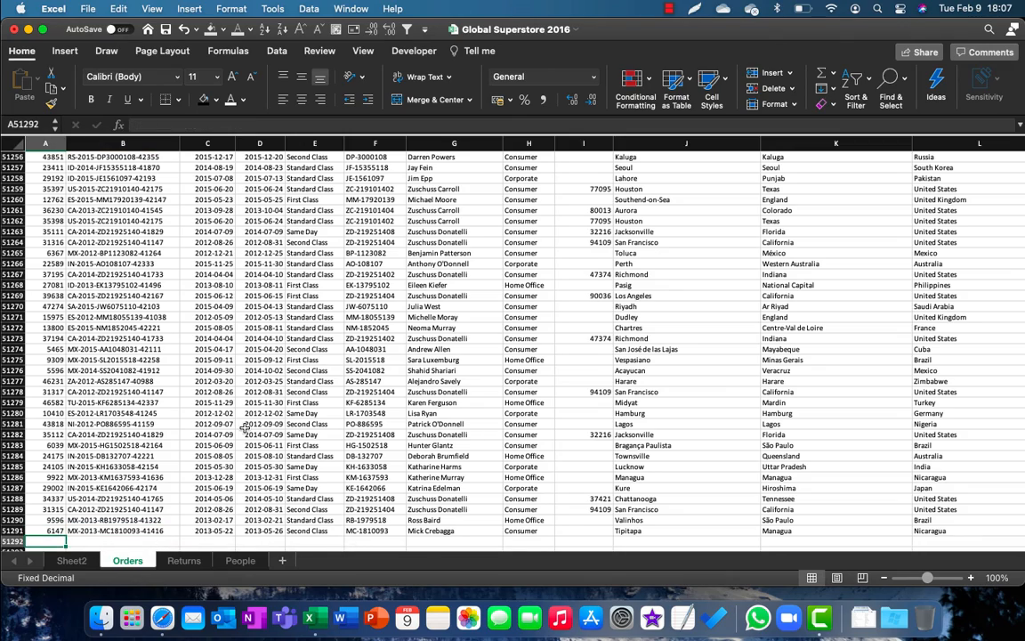
Step: Copy the last four order records, rows 51288 to 51291, across all 24 columns
{"action": "key", "text": "Up"}
{"action": "key", "text": "shift+Up"}
{"action": "key", "text": "shift+Up"}
{"action": "key", "text": "shift+Up"}
{"action": "key", "text": "shift+super+Right"}
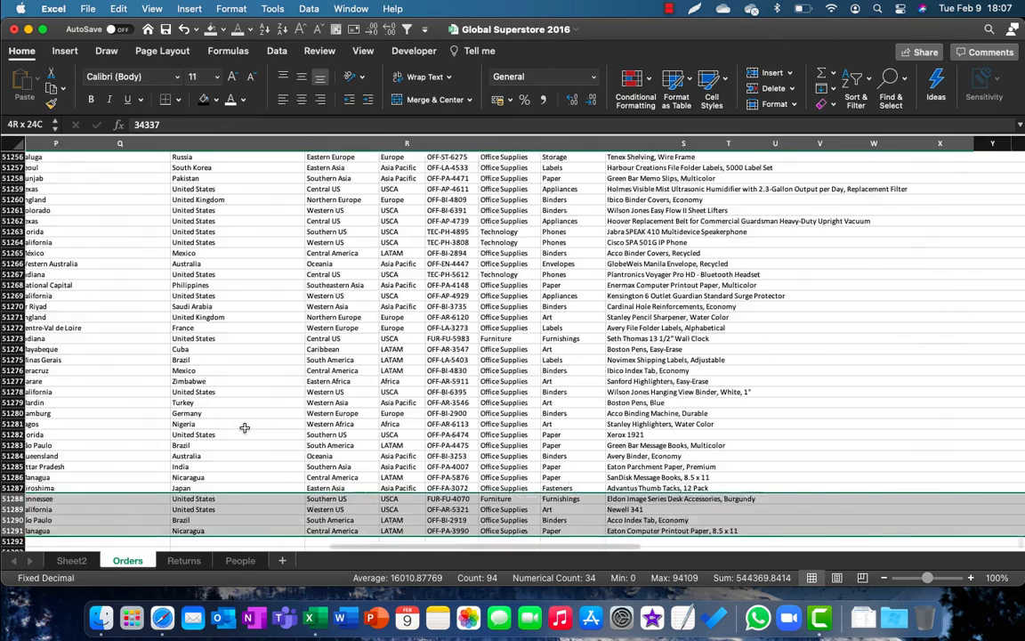
{"action": "key", "text": "super+c"}
Step: Paste the copied order records below the data starting at A51292 and check the added rows
{"action": "key", "text": "Down"}
{"action": "key", "text": "Down"}
{"action": "key", "text": "Down"}
{"action": "key", "text": "Down"}
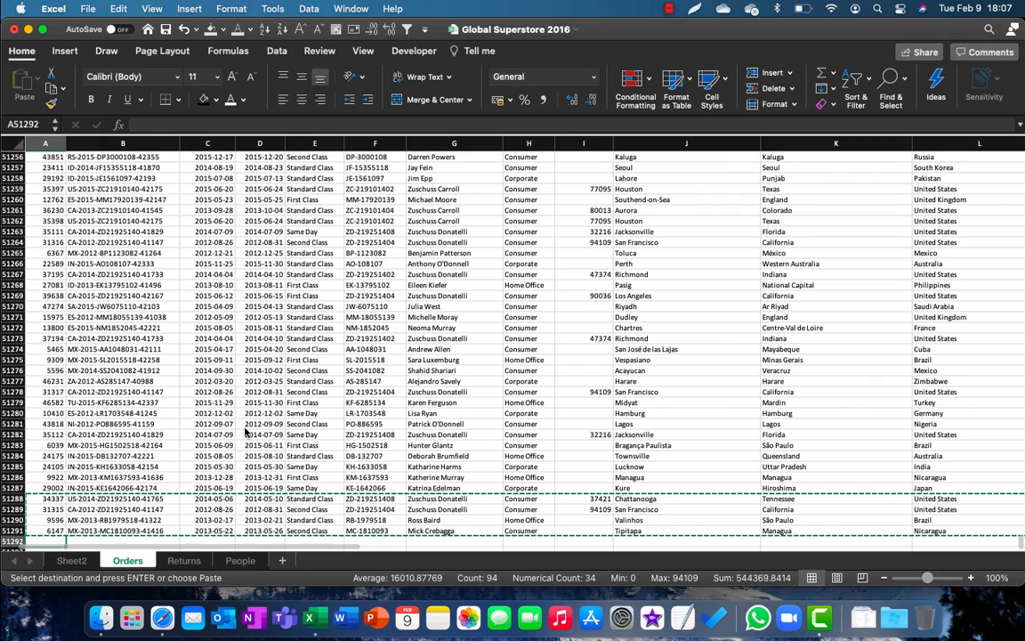
{"action": "key", "text": "super+v"}
{"action": "key", "text": "Down"}
{"action": "key", "text": "Up"}
{"action": "key", "text": "Right"}
{"action": "key", "text": "Right"}
{"action": "key", "text": "Right"}
{"action": "key", "text": "Right"}
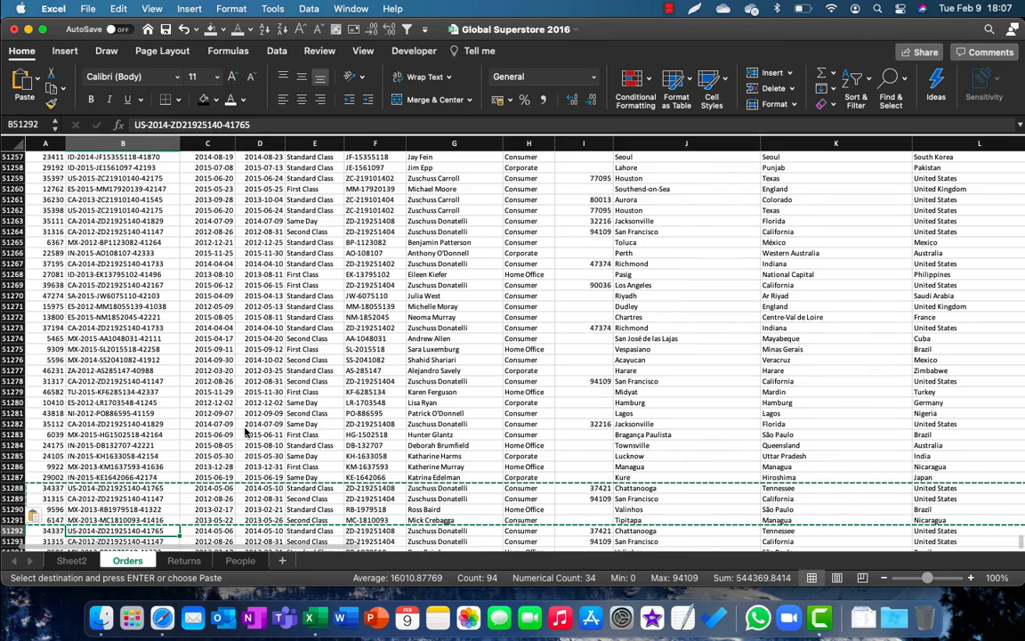
{"action": "key", "text": "super+Left"}
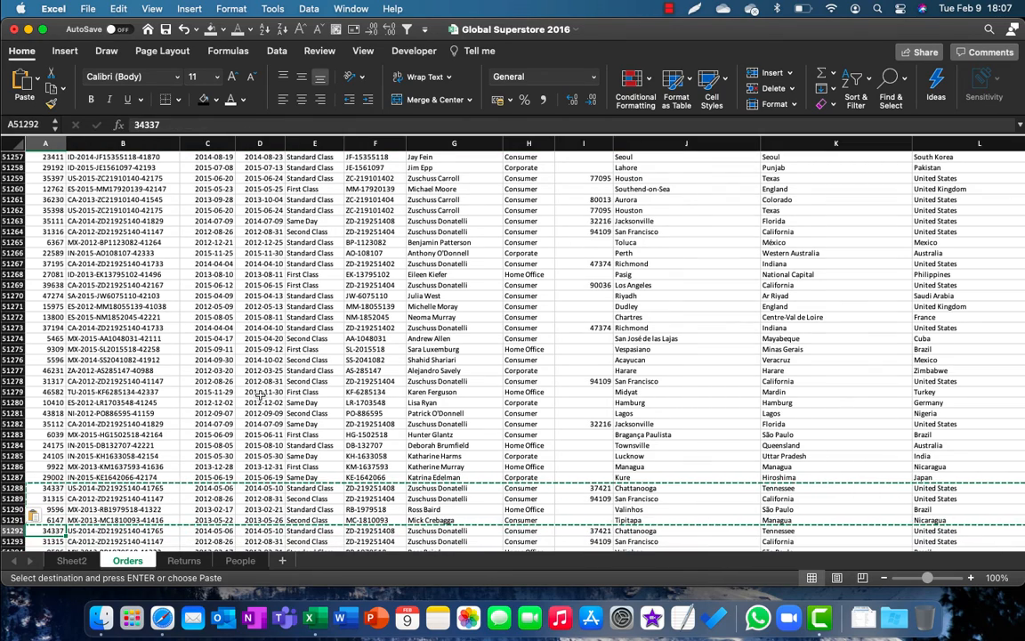
{"action": "scroll", "coordinate": [233, 361], "scroll_direction": "down", "scroll_amount": 3}
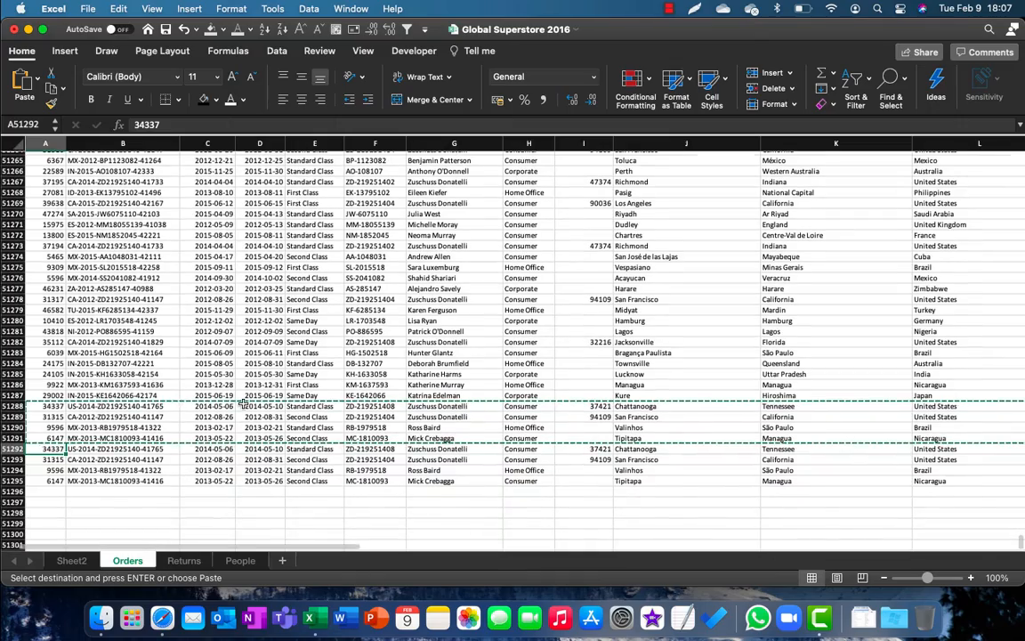
Step: Check the extent of the Orders data by going to its last row and last column and back to A1
{"action": "left_click", "coordinate": [40, 479]}
{"action": "key", "text": "super+Up"}
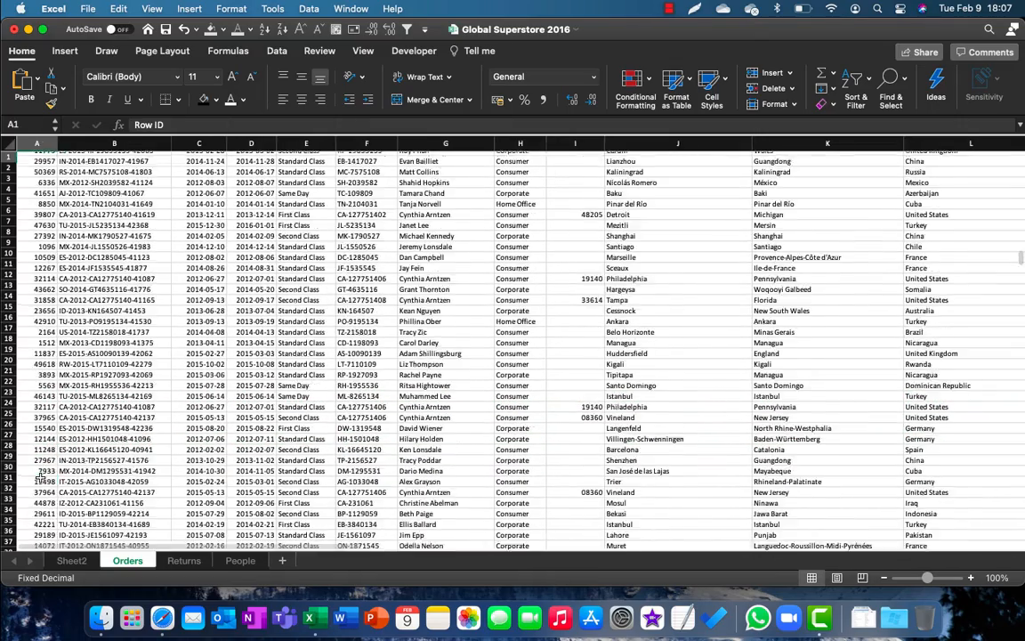
{"action": "key", "text": "super+Down"}
{"action": "key", "text": "super+Right"}
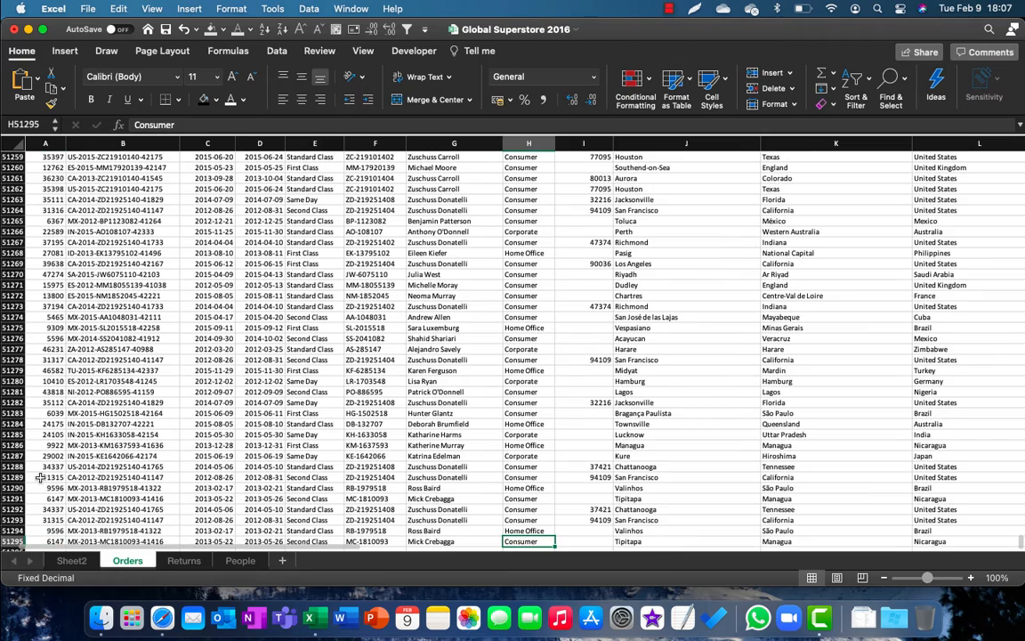
{"action": "key", "text": "super+Right"}
{"action": "key", "text": "super+Right"}
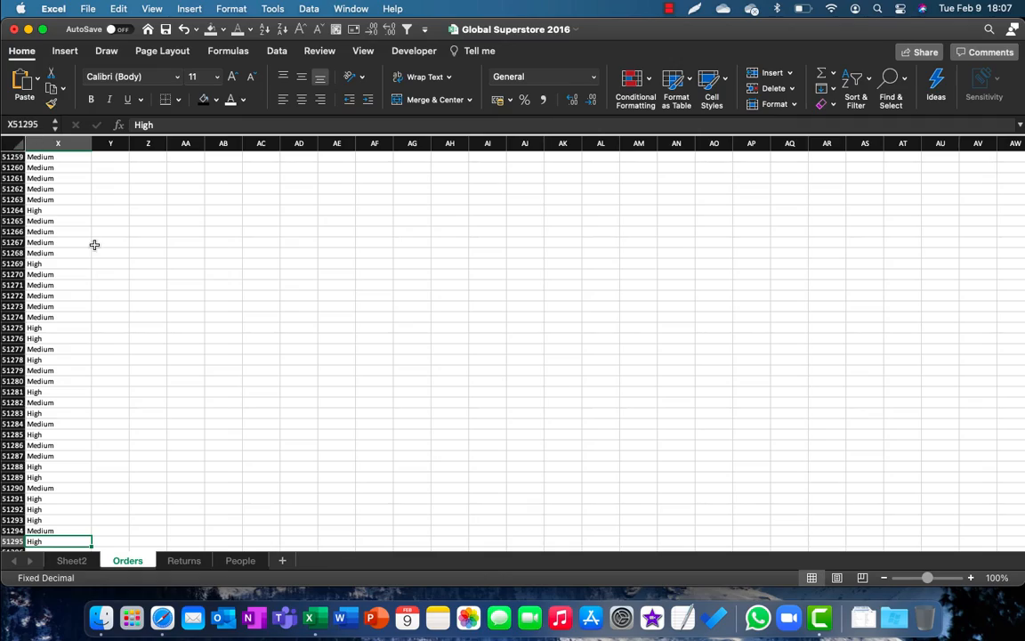
{"action": "key", "text": "super+Left"}
{"action": "key", "text": "super+Up"}
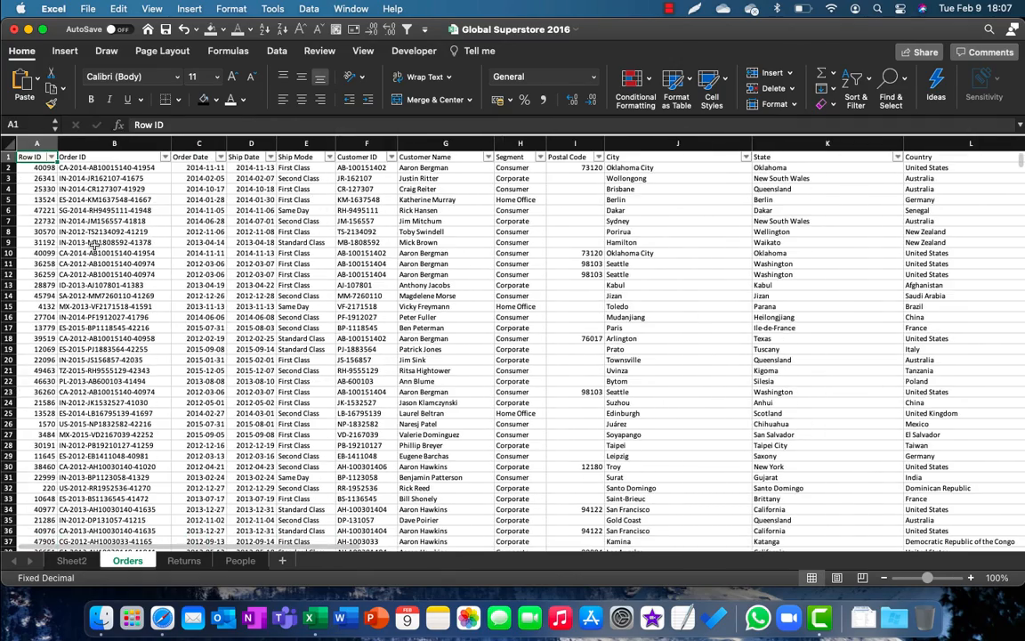
Step: Change the data source of the PivotTable on Sheet2 to the range Orders!$A$1:$X$51295
{"action": "left_click", "coordinate": [71, 561]}
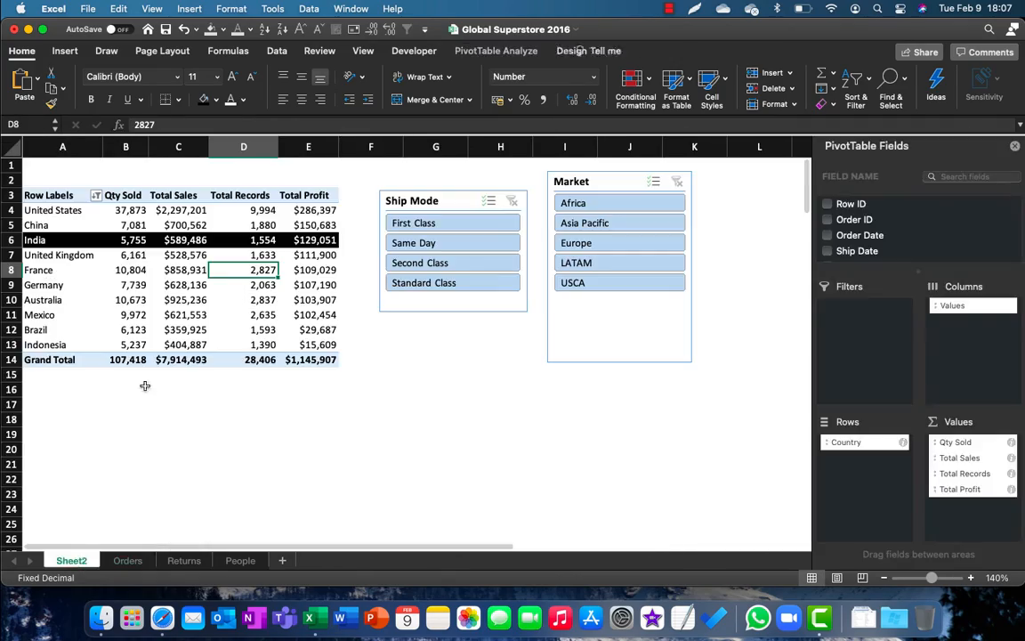
{"action": "left_click", "coordinate": [494, 51]}
{"action": "left_click", "coordinate": [563, 85]}
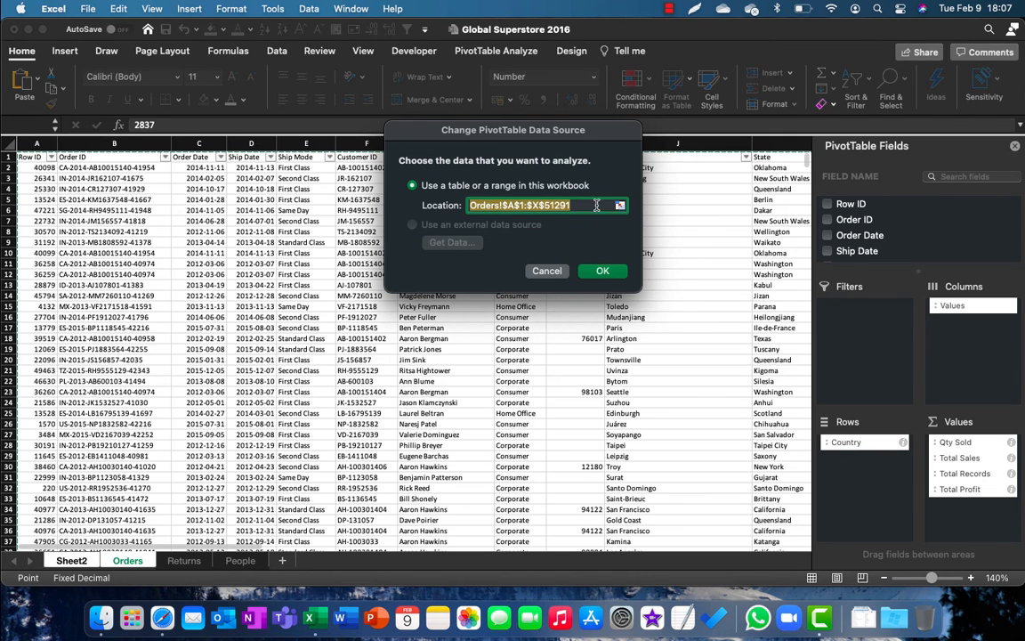
{"action": "left_click", "coordinate": [620, 208]}
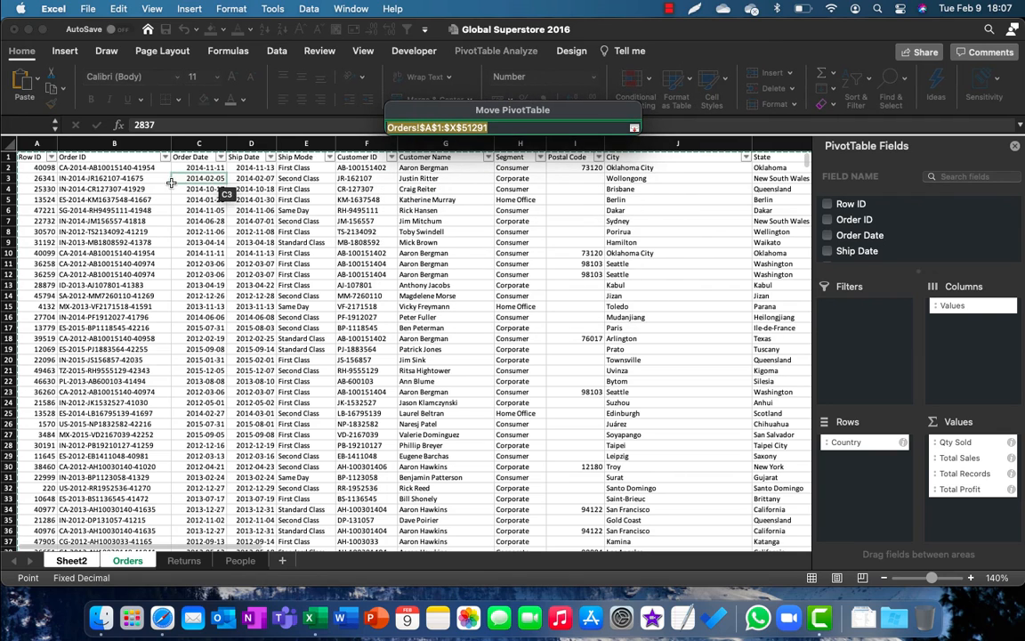
{"action": "left_click", "coordinate": [28, 160]}
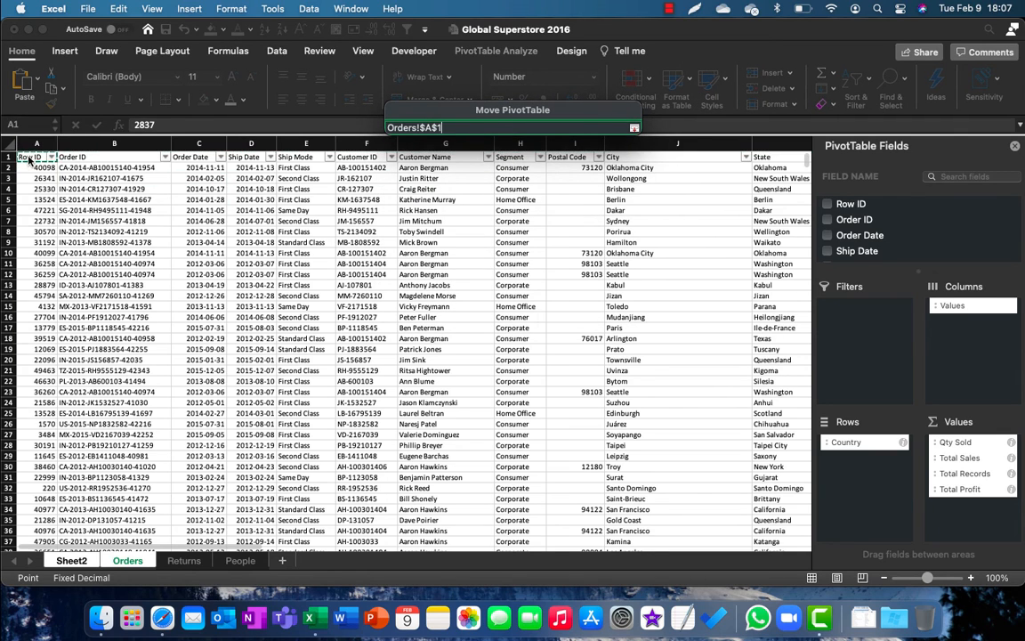
{"action": "key", "text": "super+shift+Down"}
{"action": "key", "text": "super+shift+Right"}
{"action": "key", "text": "Return"}
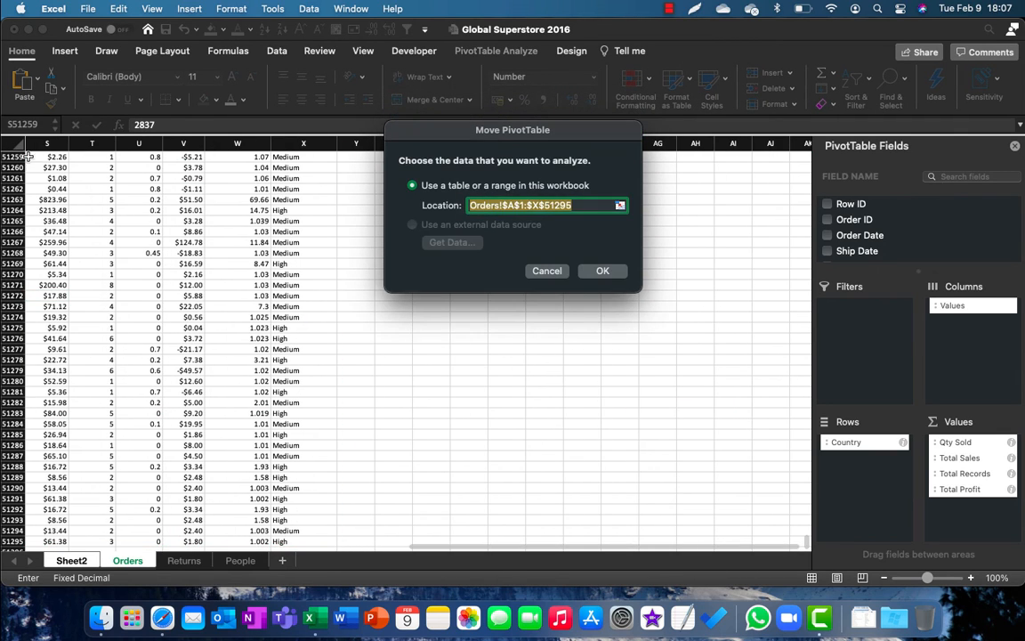
{"action": "left_click", "coordinate": [602, 272]}
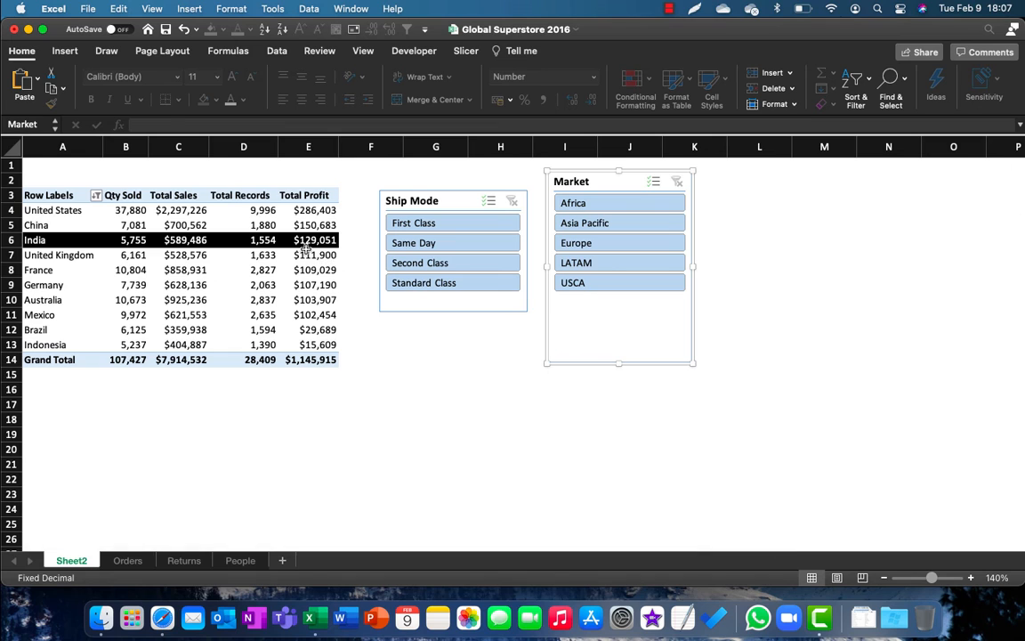
{"action": "left_click", "coordinate": [305, 253]}
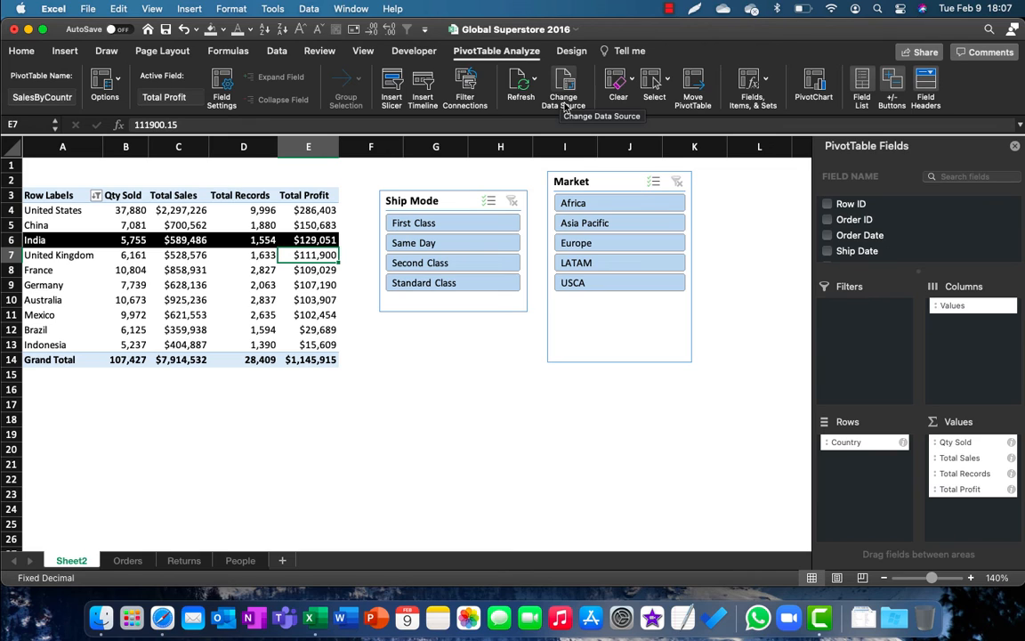
{"action": "left_click", "coordinate": [768, 84]}
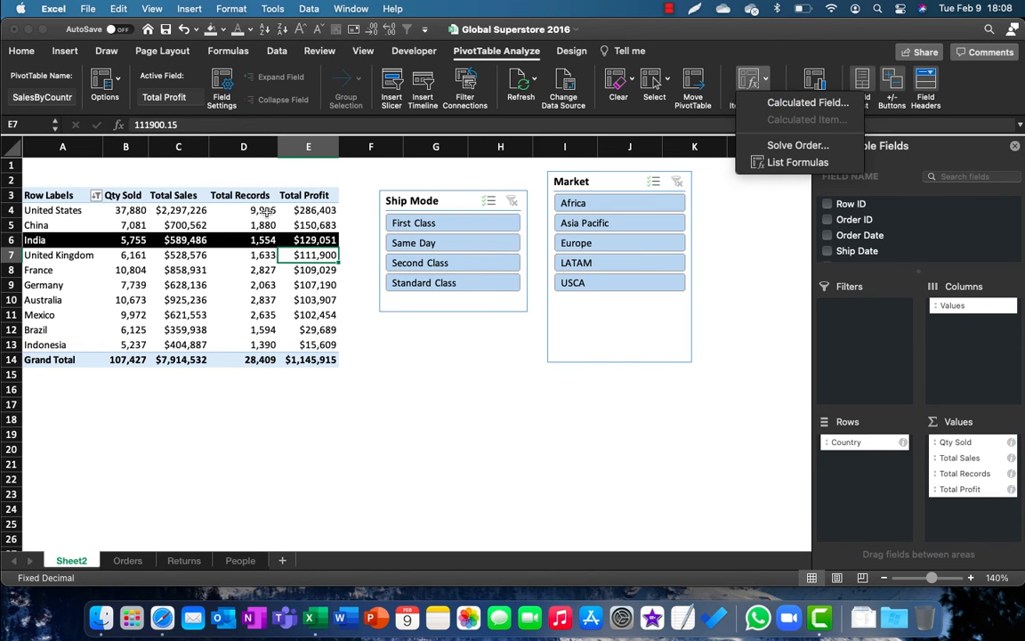
{"action": "left_click", "coordinate": [133, 560]}
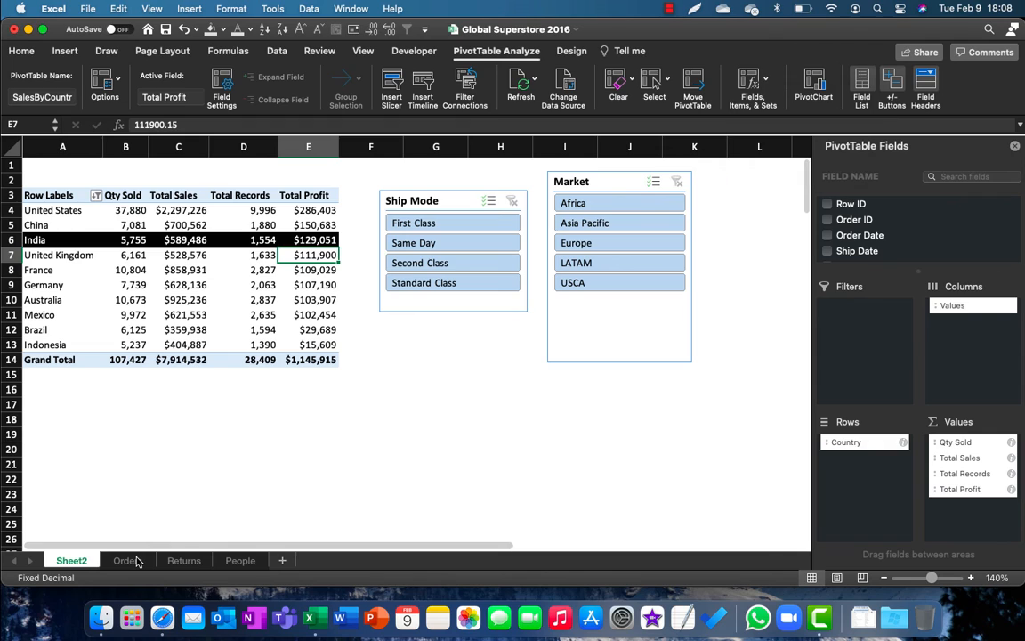
Step: Examine the Sales and Quantity columns on the Orders sheet as the basis for a sales-per-unit calculation
{"action": "left_click", "coordinate": [133, 560]}
{"action": "key", "text": "super+Up"}
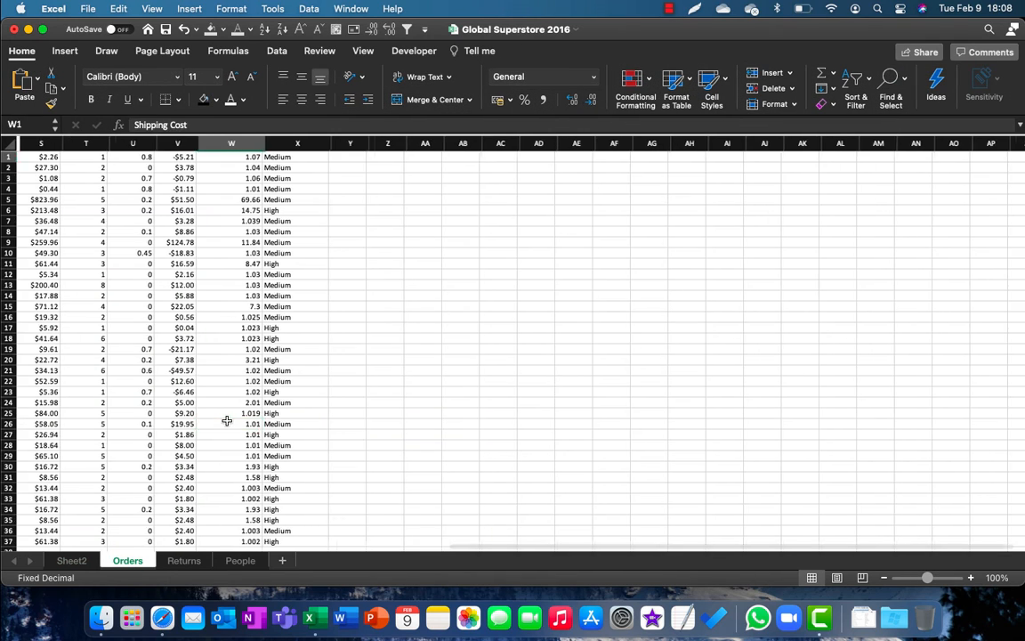
{"action": "key", "text": "Left"}
{"action": "key", "text": "Left"}
{"action": "key", "text": "Left"}
{"action": "key", "text": "Left"}
{"action": "key", "text": "Left"}
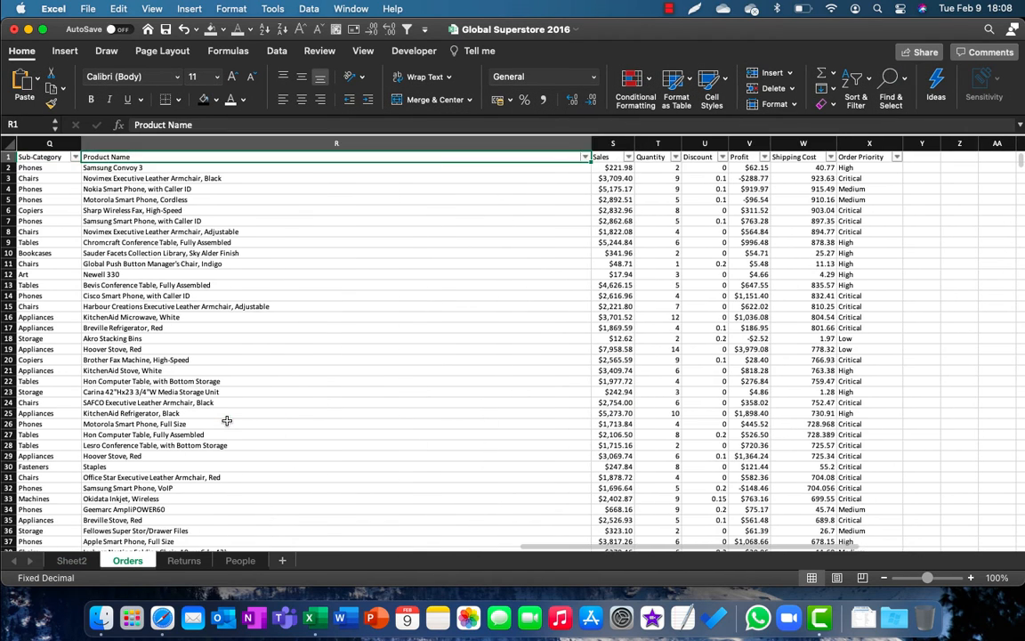
{"action": "key", "text": "Right"}
{"action": "key", "text": "Right"}
{"action": "key", "text": "shift+Left"}
{"action": "key", "text": "Left"}
{"action": "key", "text": "Right"}
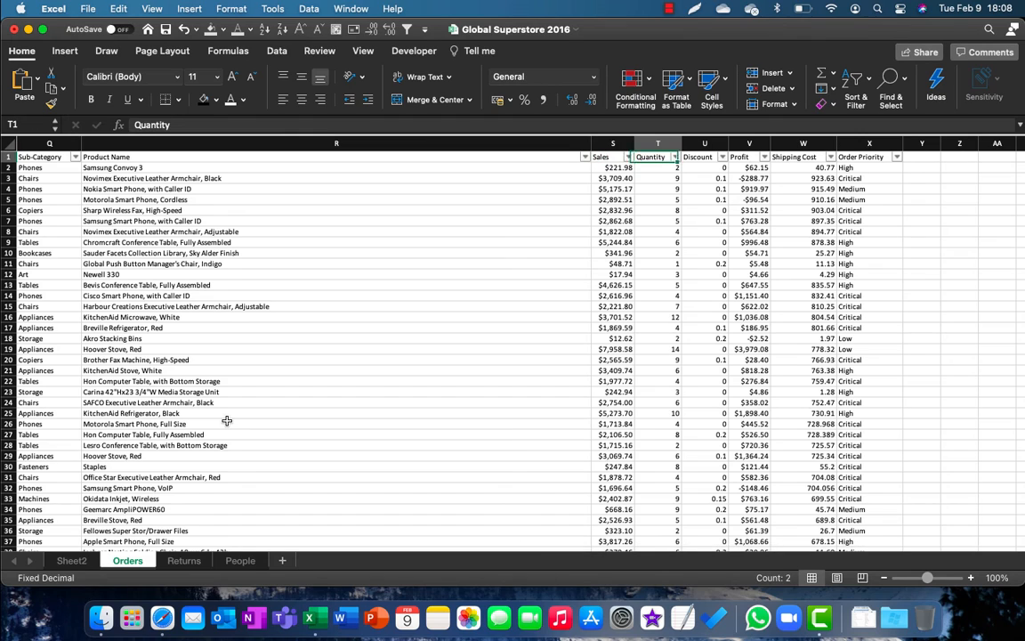
{"action": "key", "text": "Left"}
{"action": "key", "text": "Right"}
{"action": "key", "text": "shift+Left"}
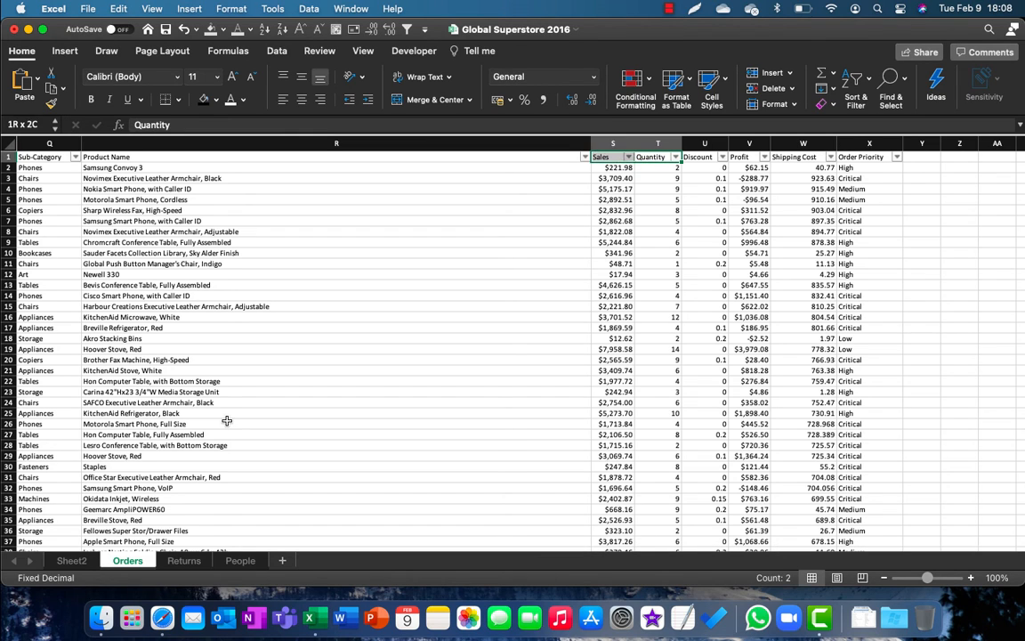
{"action": "key", "text": "Right"}
{"action": "key", "text": "Left"}
{"action": "key", "text": "Left"}
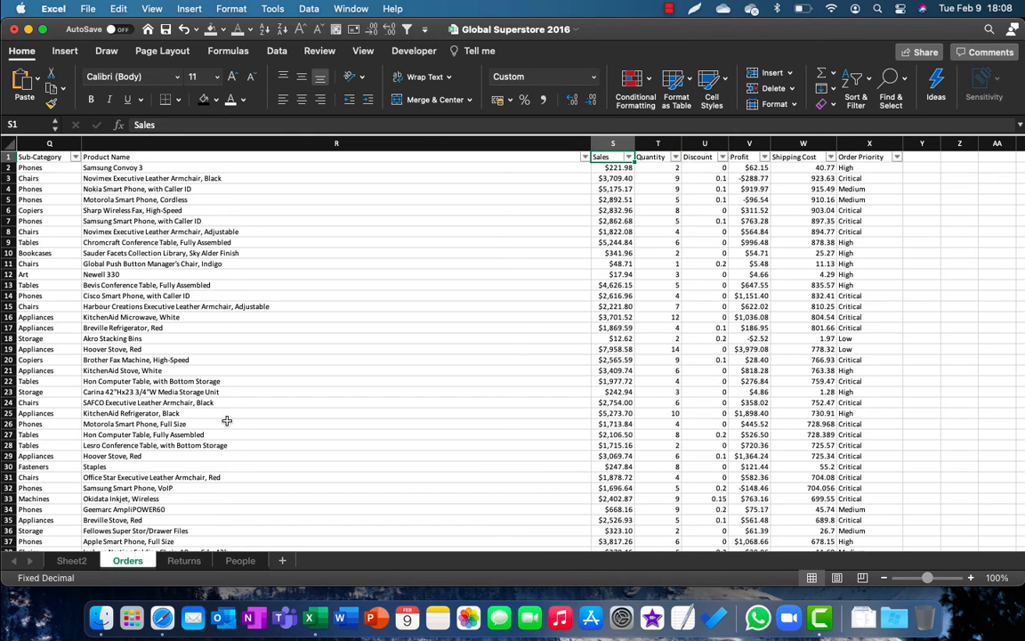
{"action": "key", "text": "Right"}
{"action": "key", "text": "Left"}
{"action": "key", "text": "Down"}
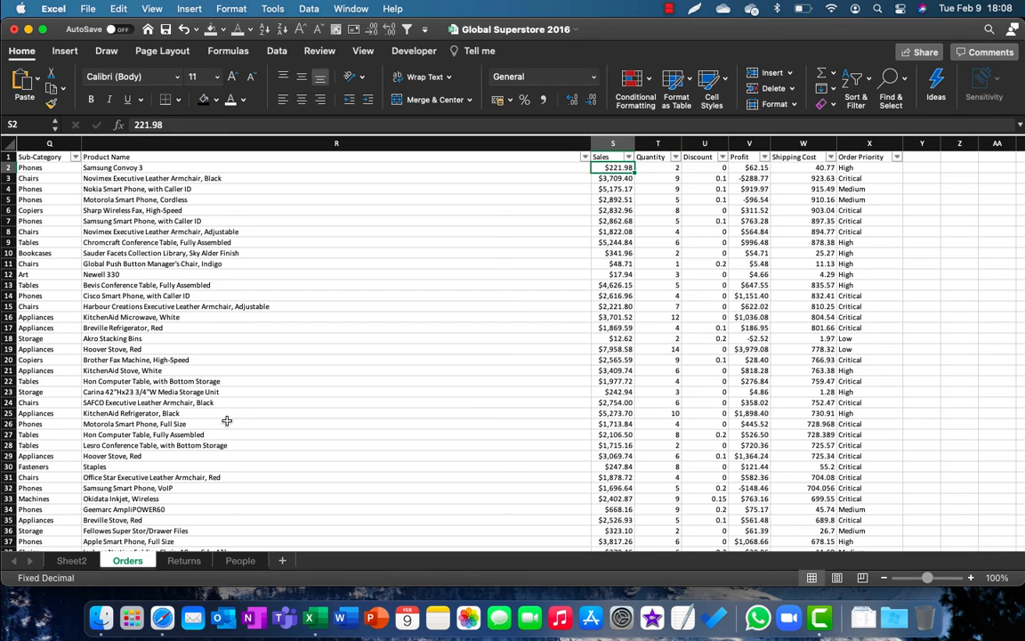
{"action": "key", "text": "Up"}
{"action": "key", "text": "Right"}
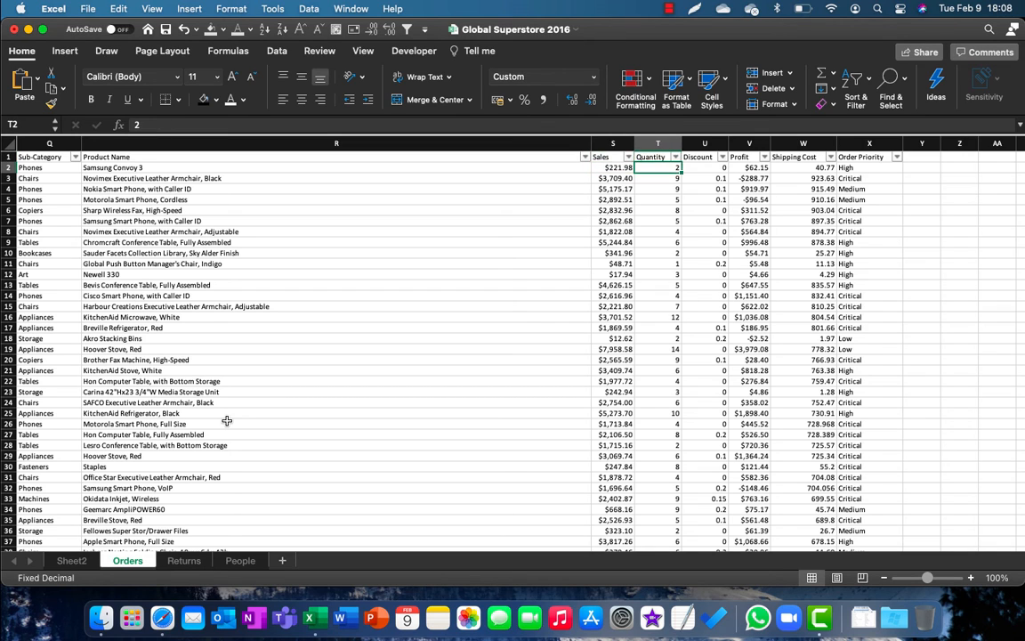
{"action": "key", "text": "Left"}
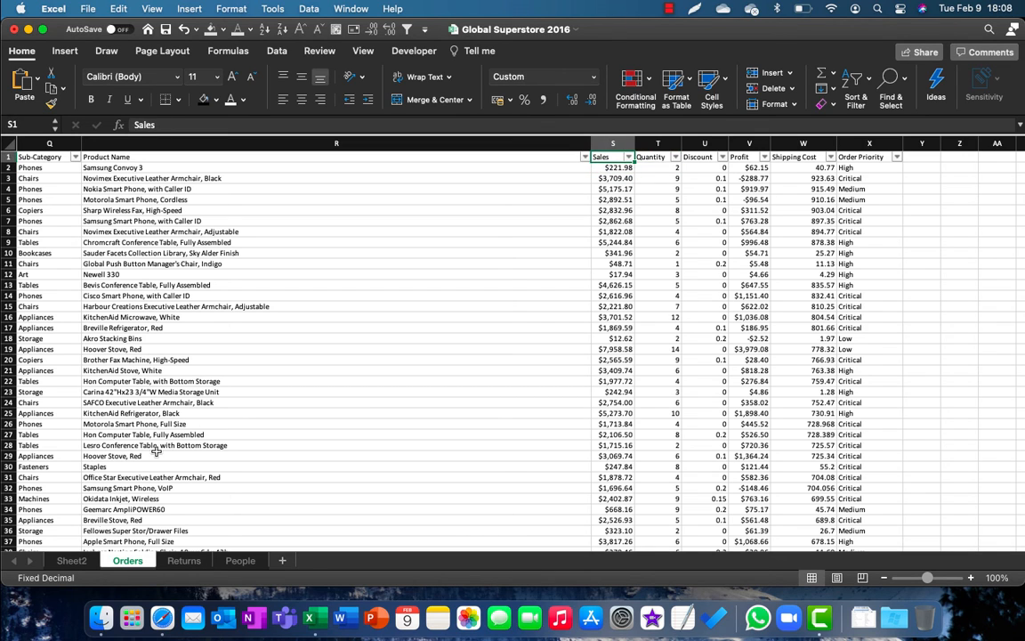
Step: Move the slicers on Sheet2 away from the PivotTable, with Ship Mode starting in column G and Market in column J
{"action": "left_click", "coordinate": [72, 558]}
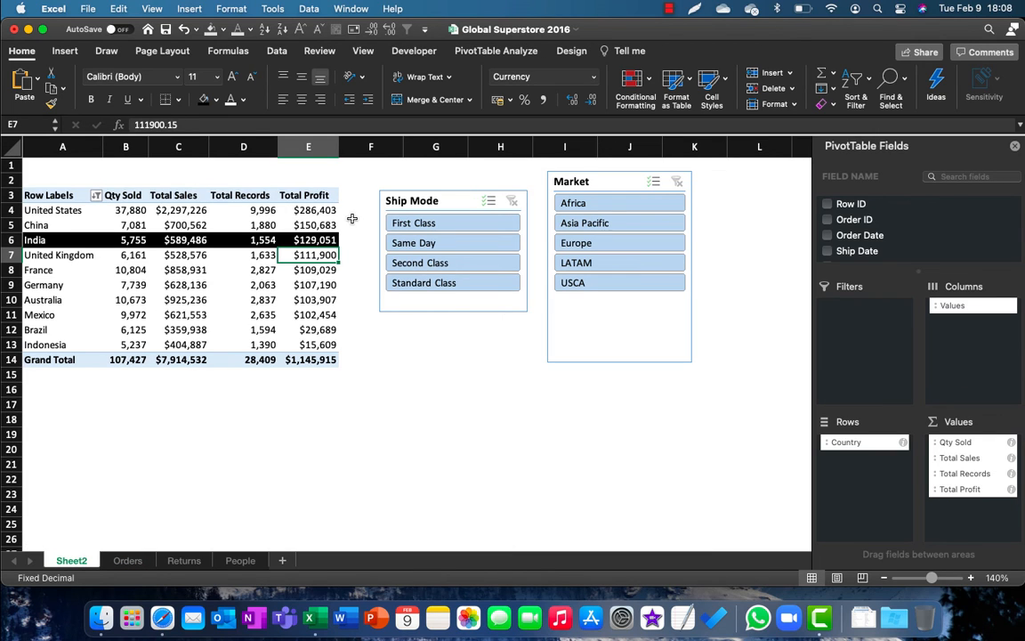
{"action": "left_click_drag", "start_coordinate": [408, 196], "coordinate": [427, 191]}
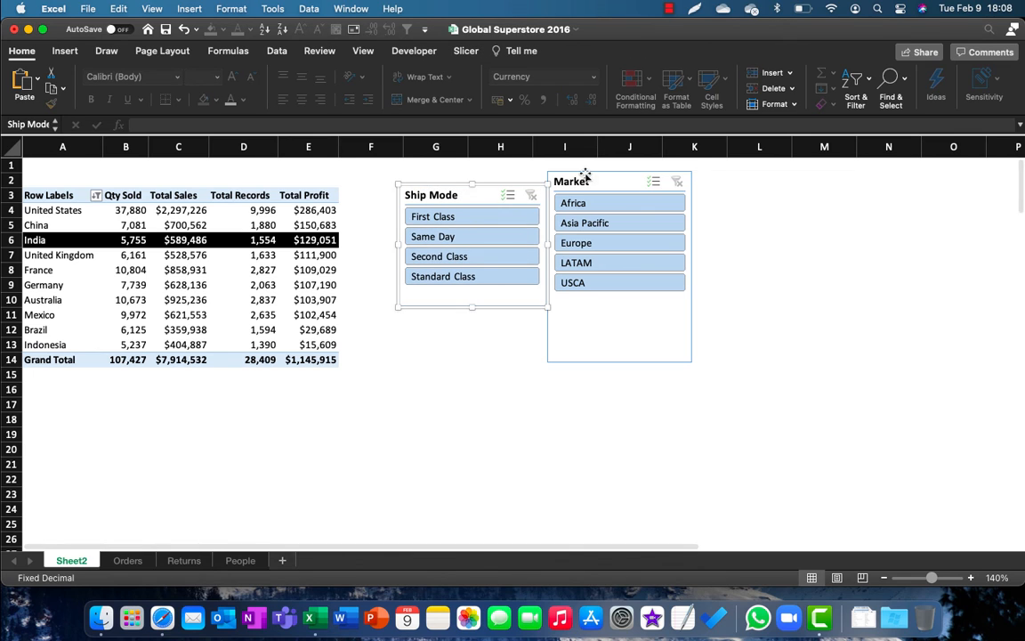
{"action": "left_click_drag", "start_coordinate": [588, 176], "coordinate": [648, 187]}
{"action": "left_click_drag", "start_coordinate": [414, 176], "coordinate": [462, 174]}
Step: Start a new calculated field for the PivotTable and name it Sales/Unit
{"action": "left_click", "coordinate": [276, 226]}
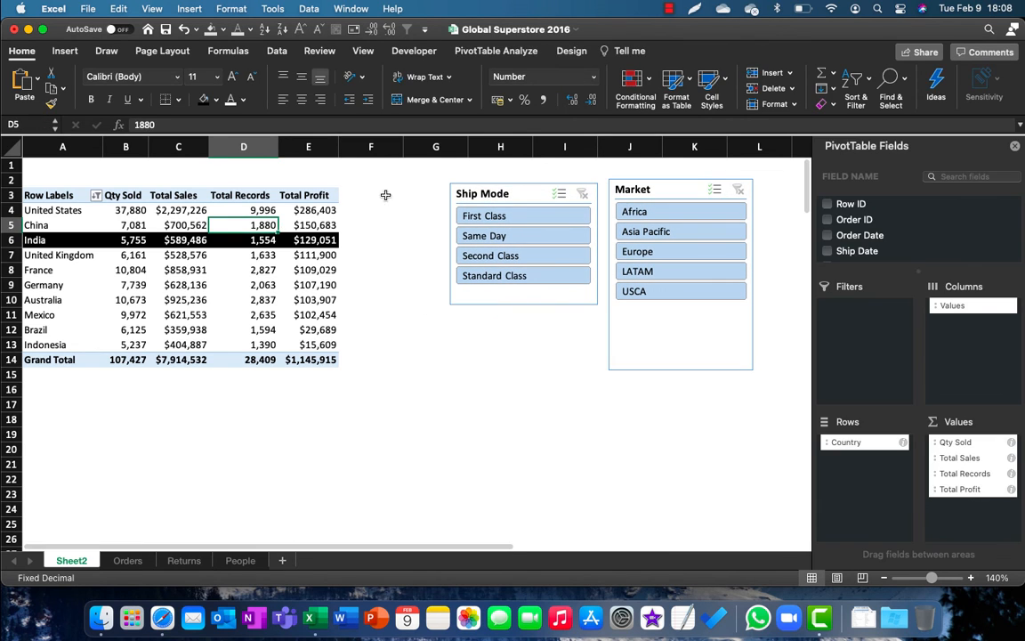
{"action": "left_click", "coordinate": [496, 51]}
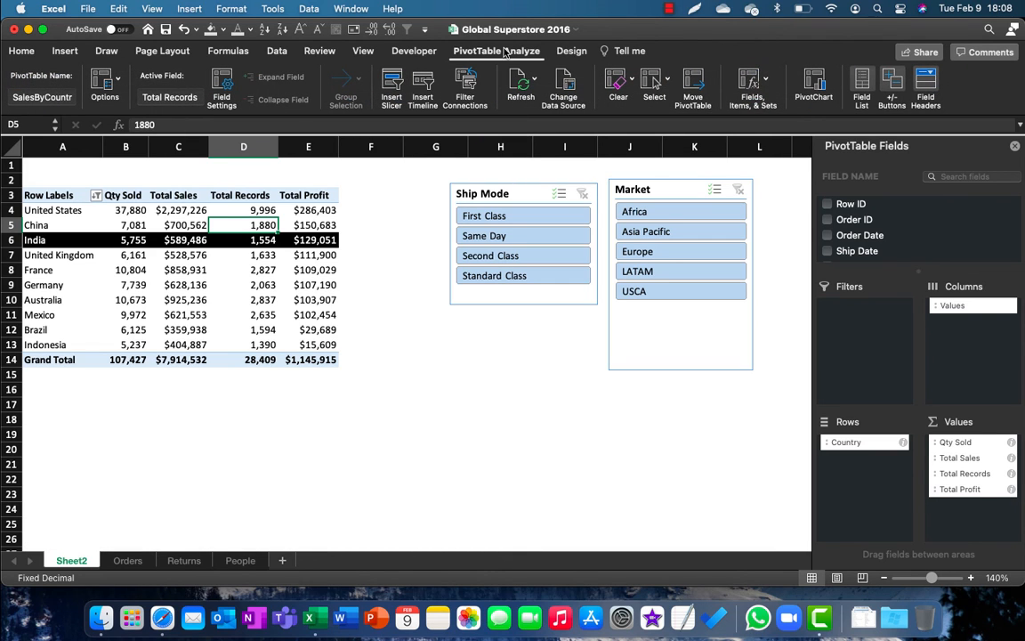
{"action": "left_click", "coordinate": [761, 82]}
{"action": "left_click", "coordinate": [787, 100]}
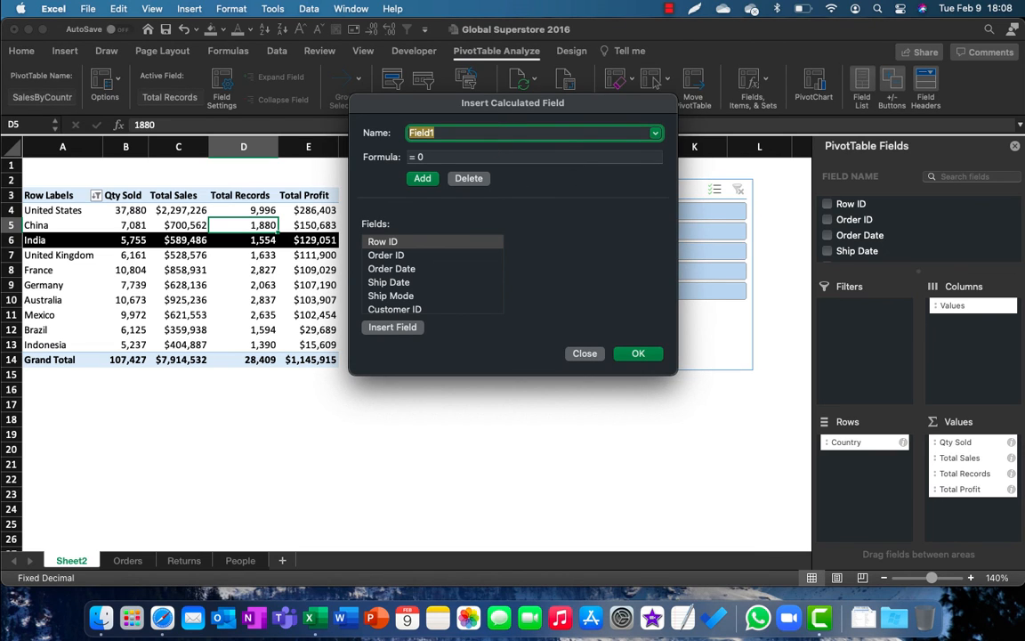
{"action": "type", "text": "Sales"}
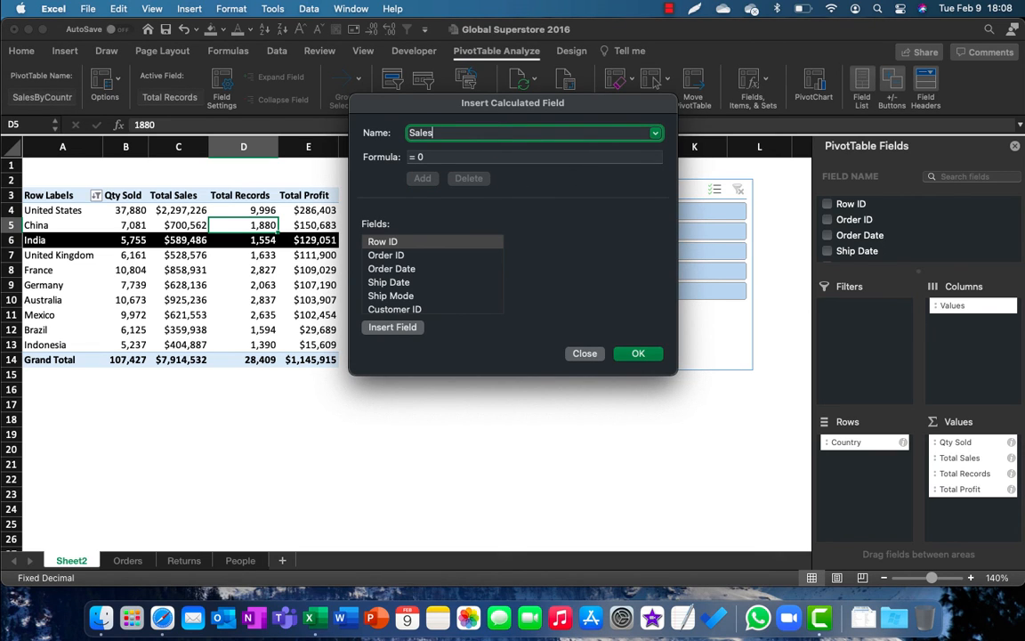
{"action": "type", "text": "/"}
Step: Define the Sales/Unit formula as Sales divided by Quantity and add the calculated field to the PivotTable
{"action": "double_click", "coordinate": [463, 159]}
{"action": "key", "text": "BackSpace"}
{"action": "key", "text": "BackSpace"}
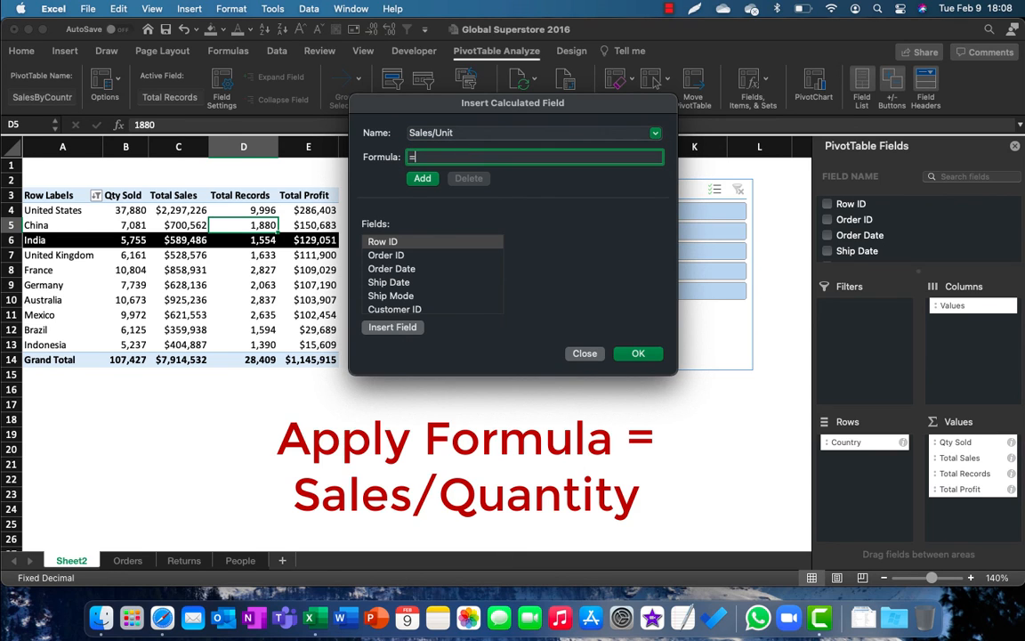
{"action": "left_click", "coordinate": [392, 296]}
{"action": "scroll", "coordinate": [396, 294], "scroll_direction": "down", "scroll_amount": 5}
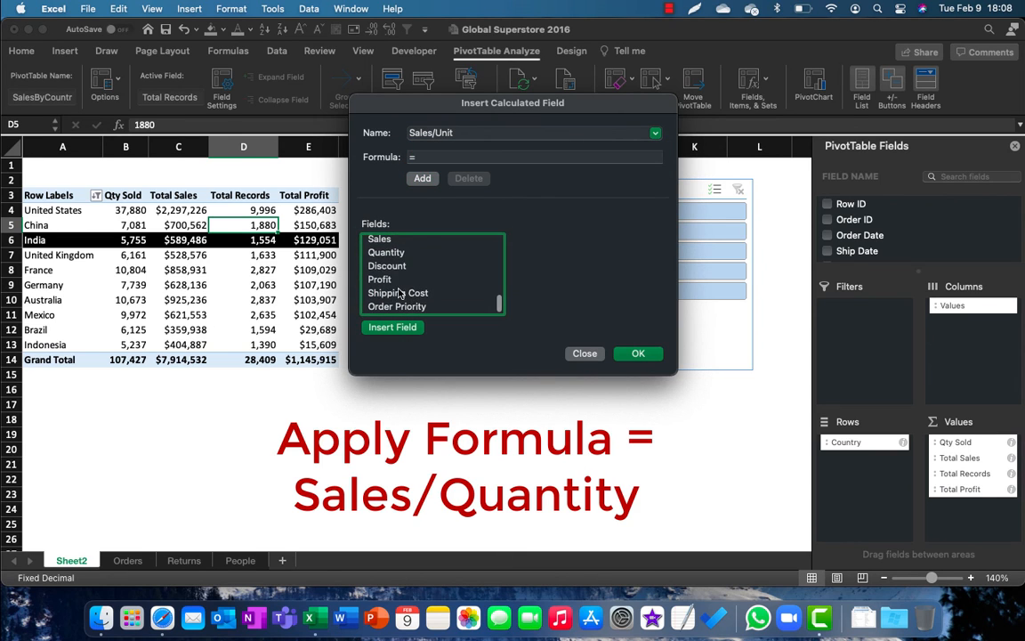
{"action": "double_click", "coordinate": [380, 240]}
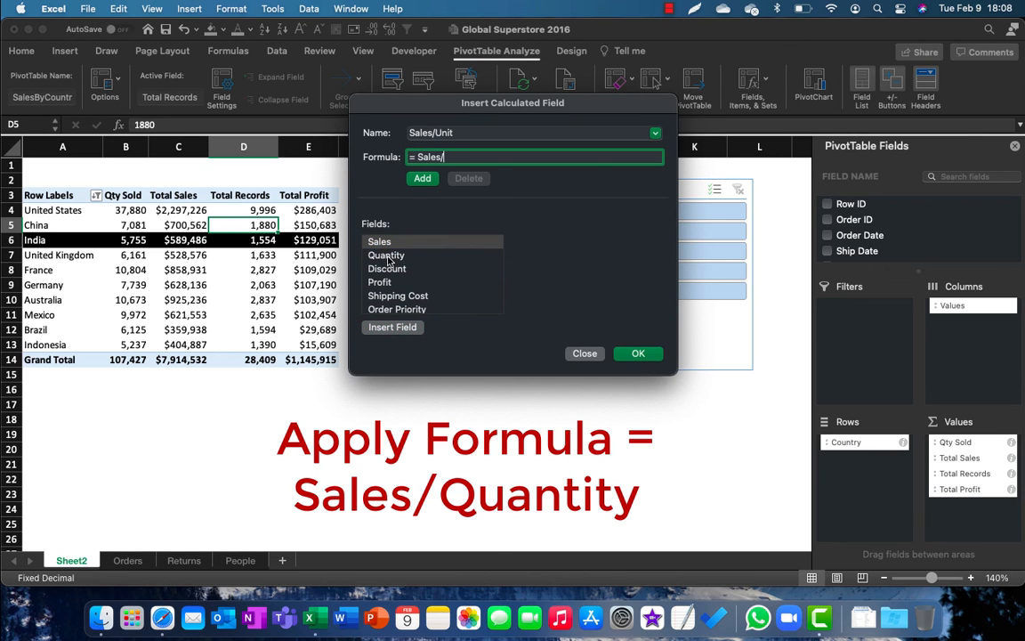
{"action": "type", "text": "/"}
{"action": "double_click", "coordinate": [386, 255]}
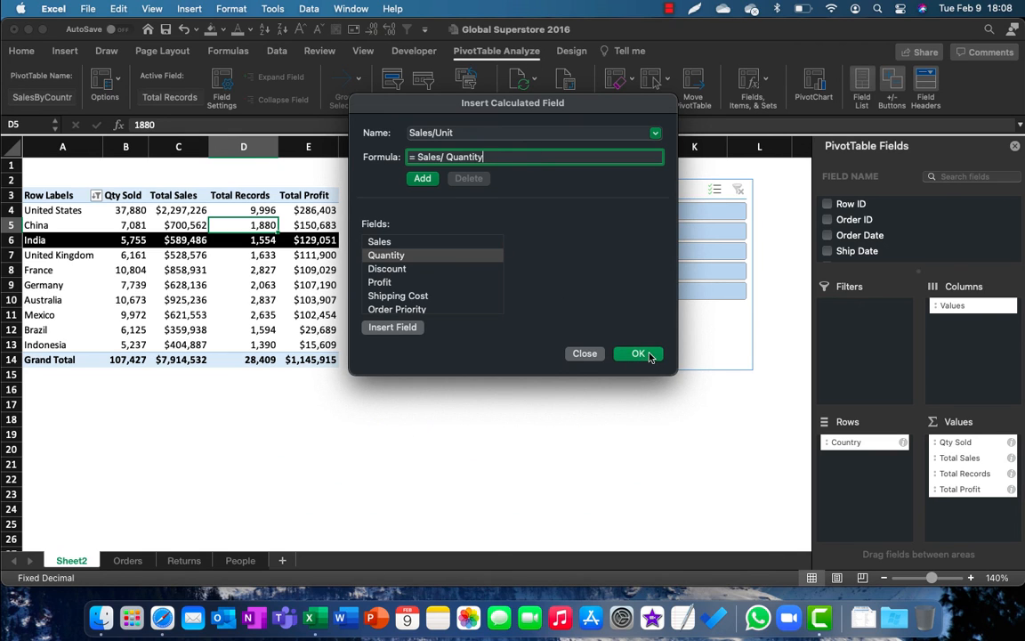
{"action": "left_click", "coordinate": [652, 356]}
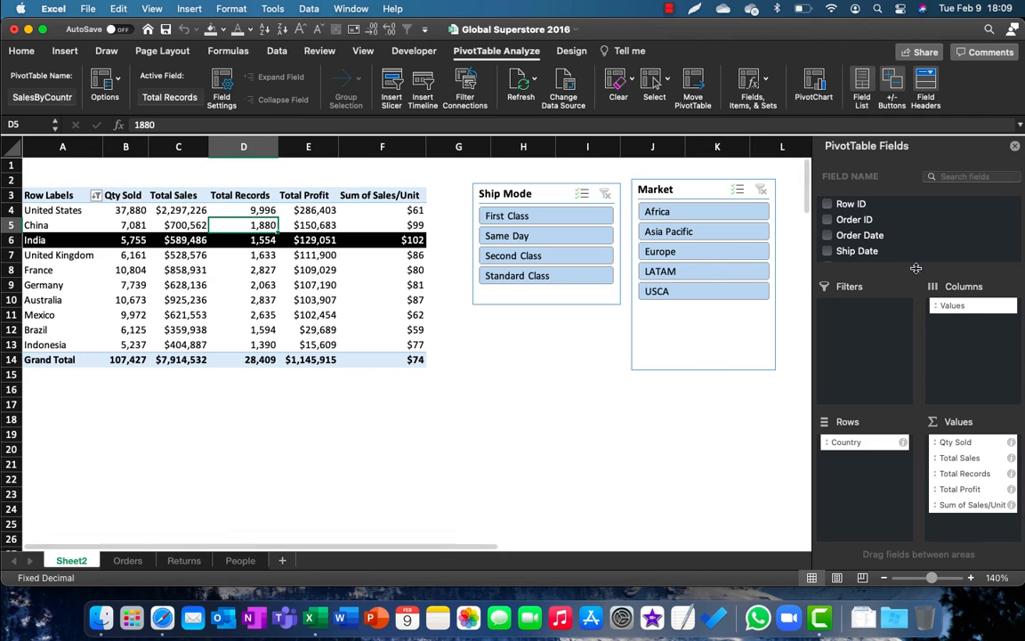
Step: Look for Sales/Unit in an enlarged PivotTable field list and among the column headers of the Orders sheet
{"action": "left_click_drag", "start_coordinate": [915, 268], "coordinate": [915, 389]}
{"action": "scroll", "coordinate": [868, 337], "scroll_direction": "down", "scroll_amount": 5}
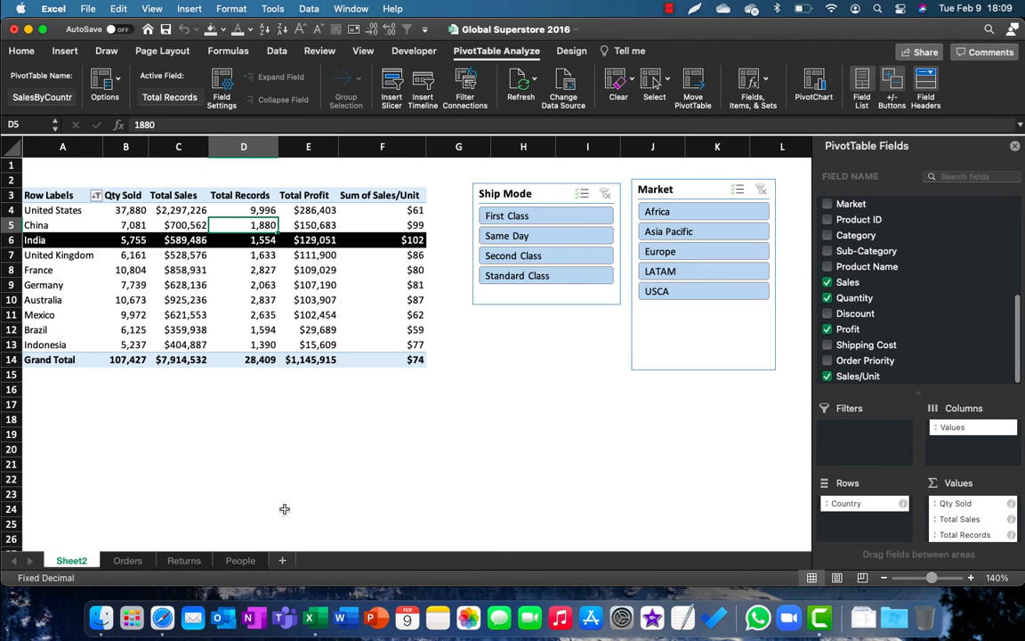
{"action": "left_click", "coordinate": [128, 560]}
{"action": "key", "text": "super+Up"}
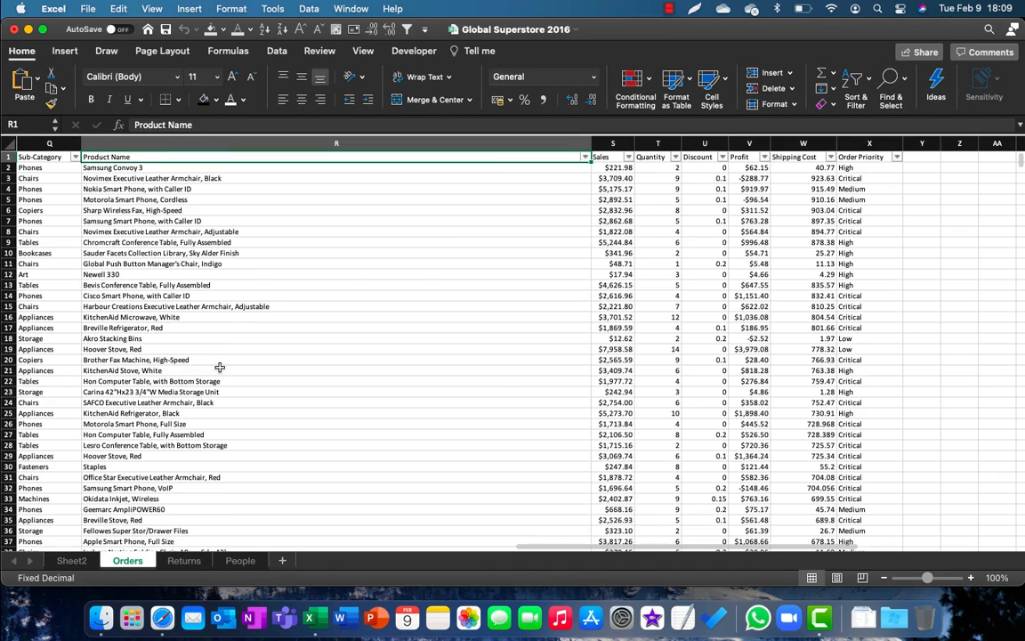
{"action": "key", "text": "super+Right"}
{"action": "key", "text": "super+Left"}
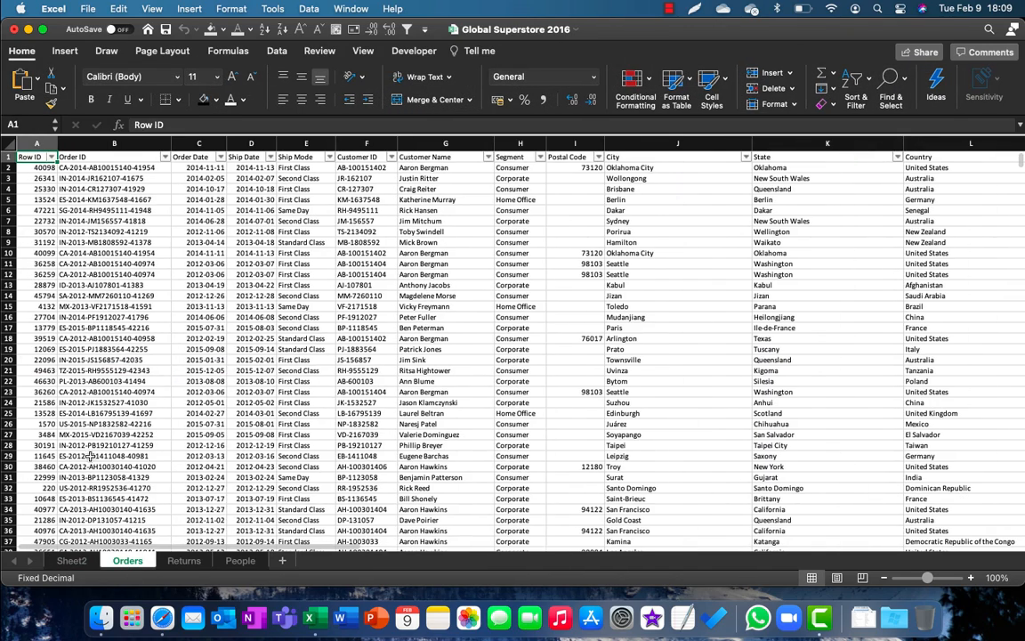
Step: On Sheet2, use the slicers to compare First Class results for Asia Pacific and LATAM, ending with the PivotTable filtered to Same Day and LATAM
{"action": "left_click", "coordinate": [71, 559]}
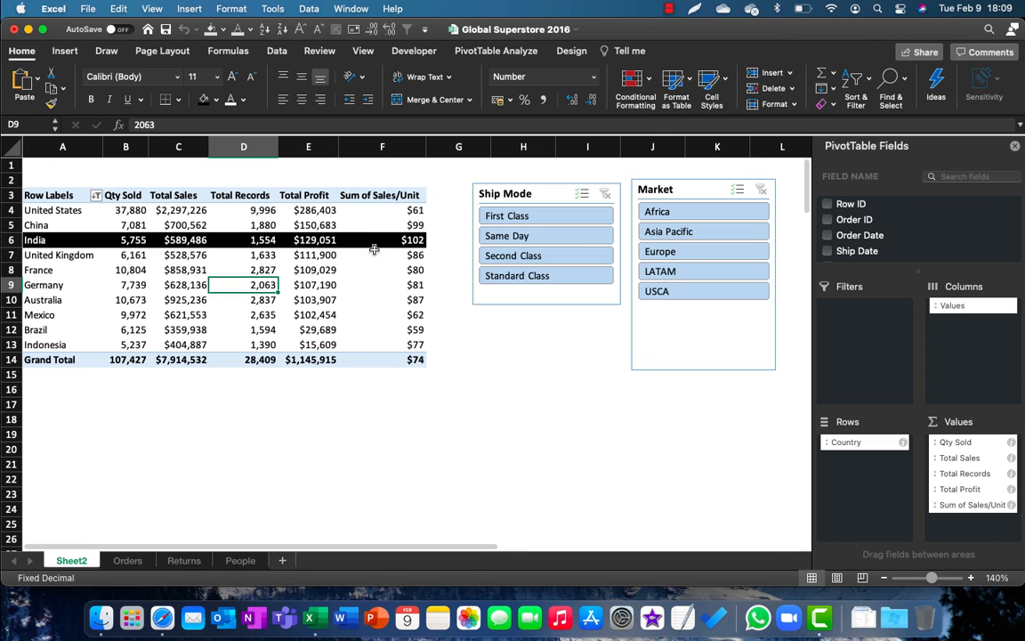
{"action": "left_click", "coordinate": [547, 219]}
{"action": "left_click", "coordinate": [677, 231]}
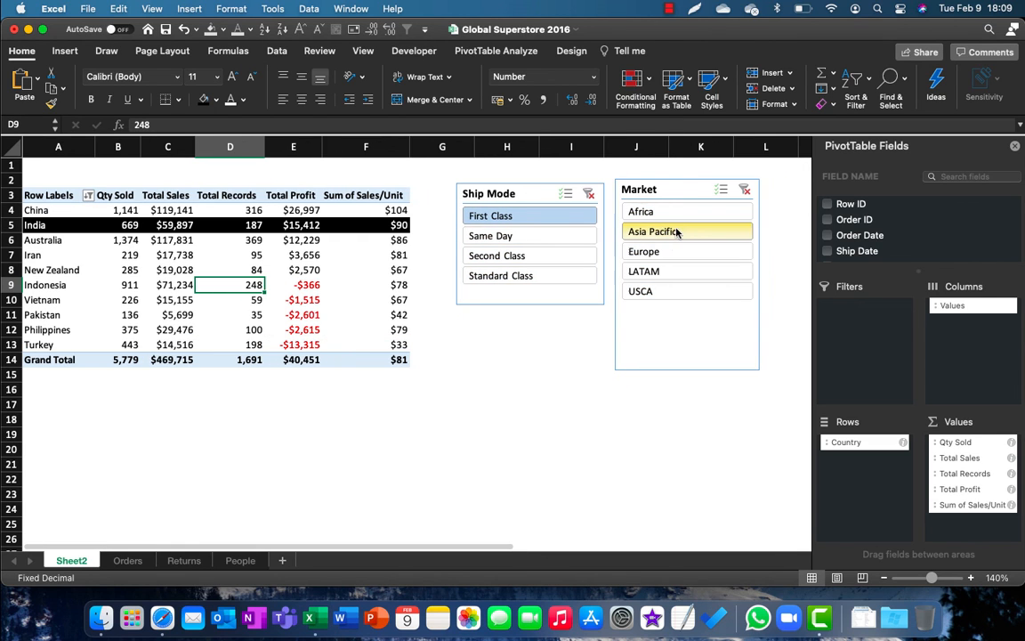
{"action": "left_click", "coordinate": [677, 270]}
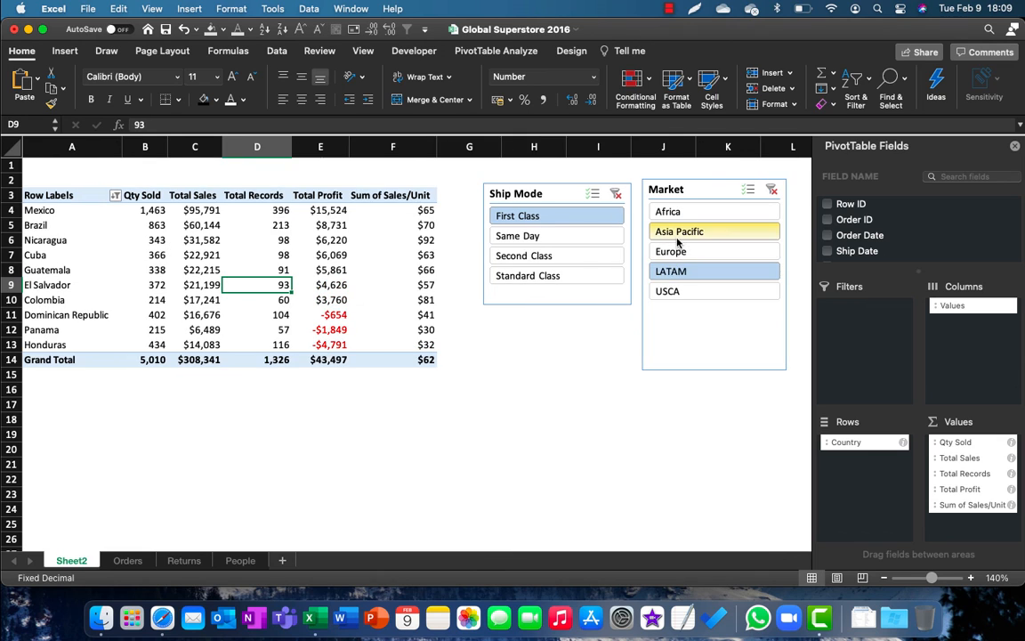
{"action": "left_click", "coordinate": [676, 238]}
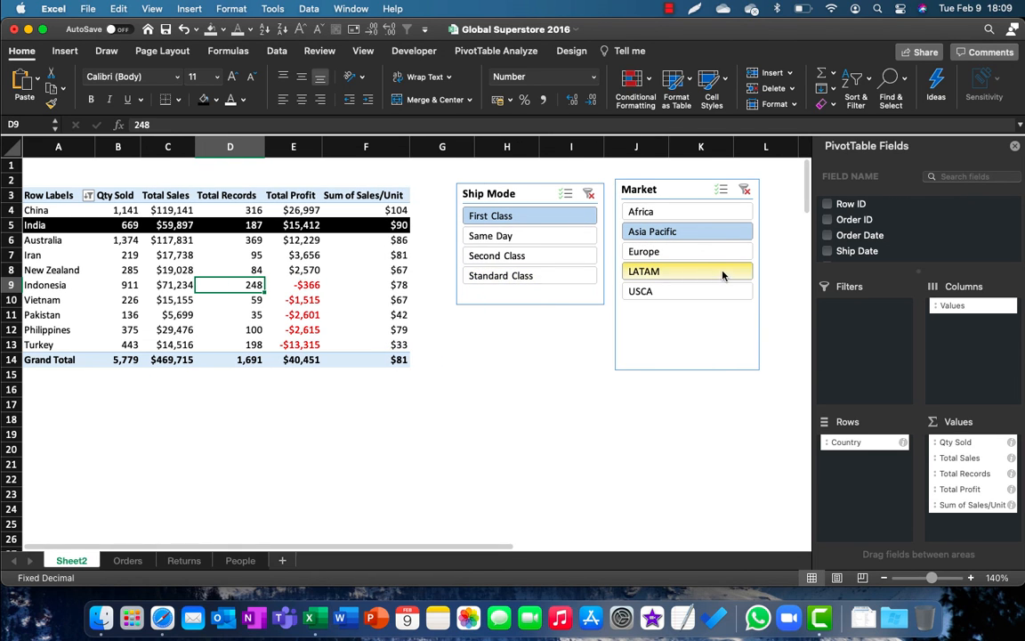
{"action": "left_click", "coordinate": [703, 254]}
{"action": "left_click", "coordinate": [693, 274]}
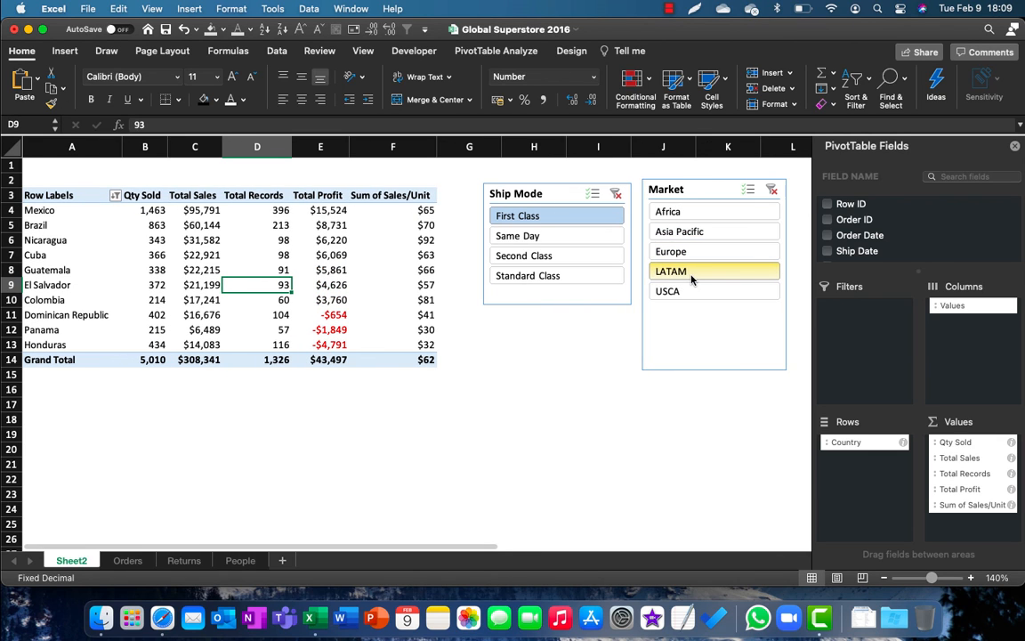
{"action": "left_click", "coordinate": [574, 235]}
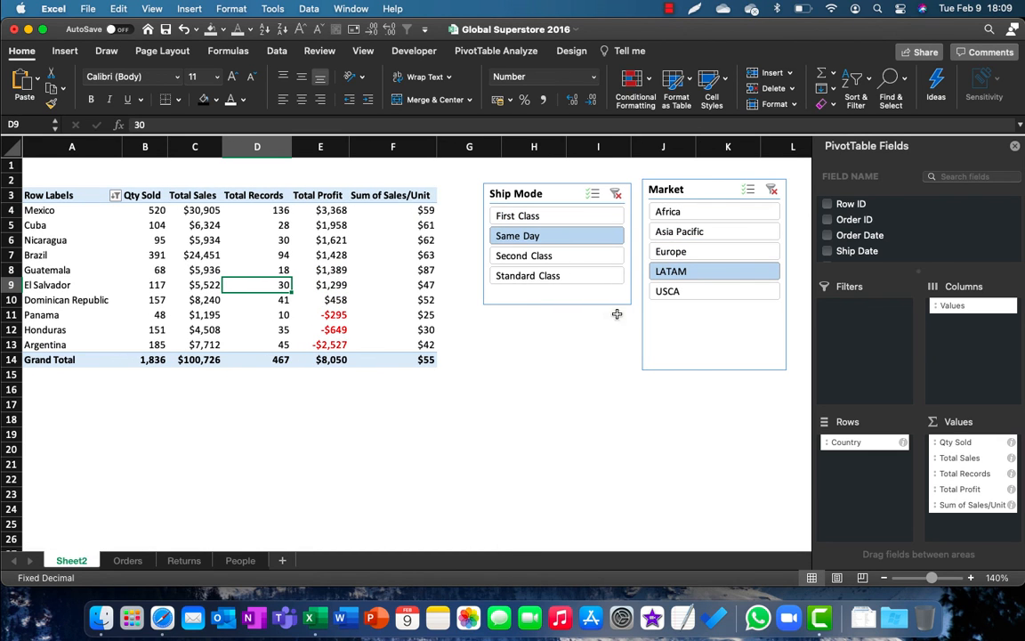
Step: Rename the Sum of Sales/Unit value field in the PivotTable as Sales/Unit
{"action": "left_click", "coordinate": [961, 506]}
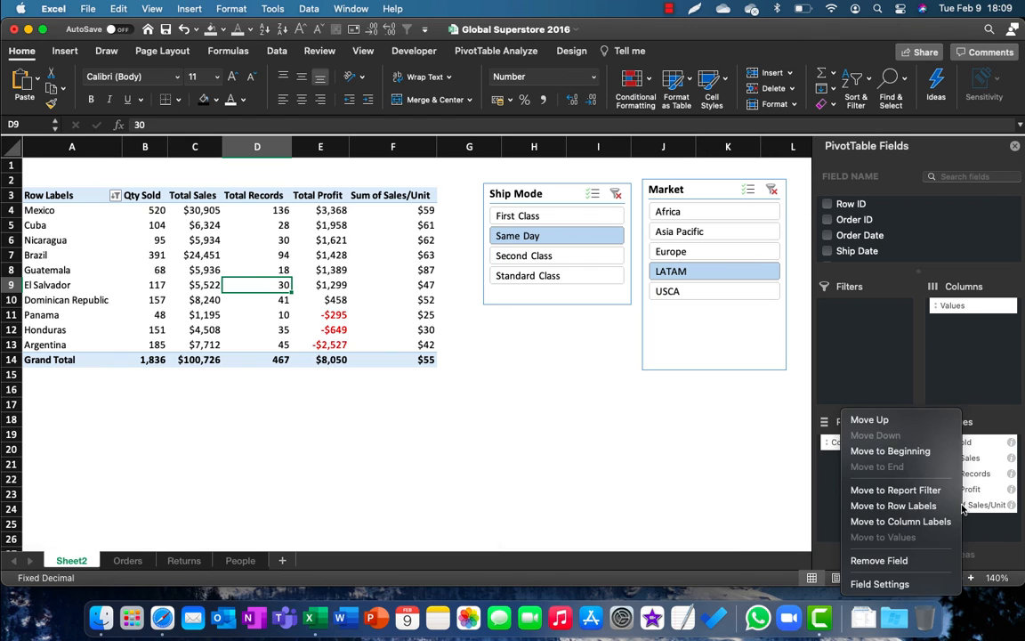
{"action": "left_click", "coordinate": [906, 584]}
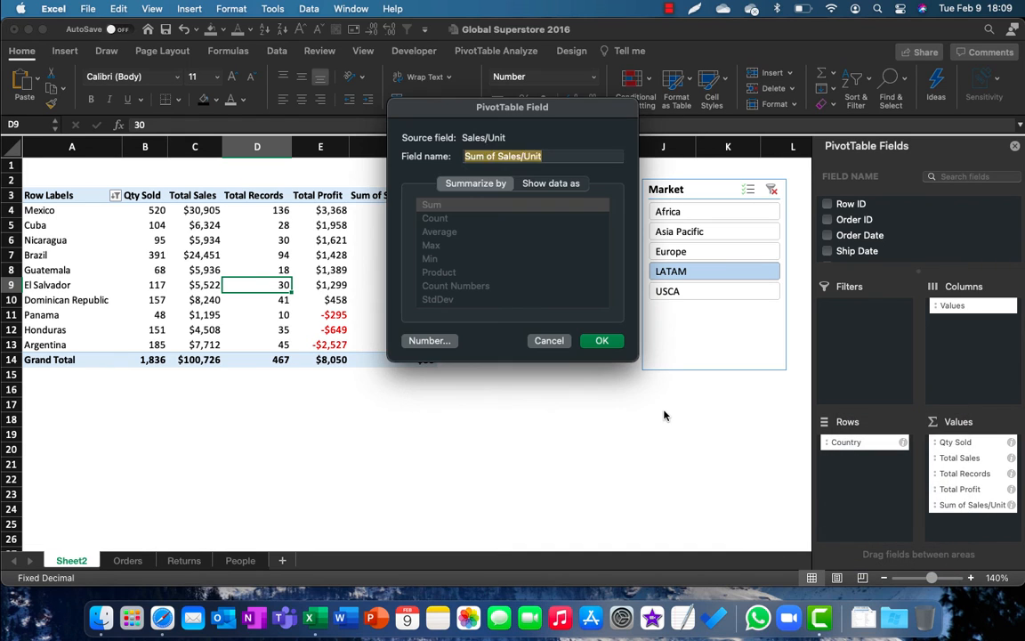
{"action": "key", "text": "Left"}
{"action": "key", "text": "super+shift+Right"}
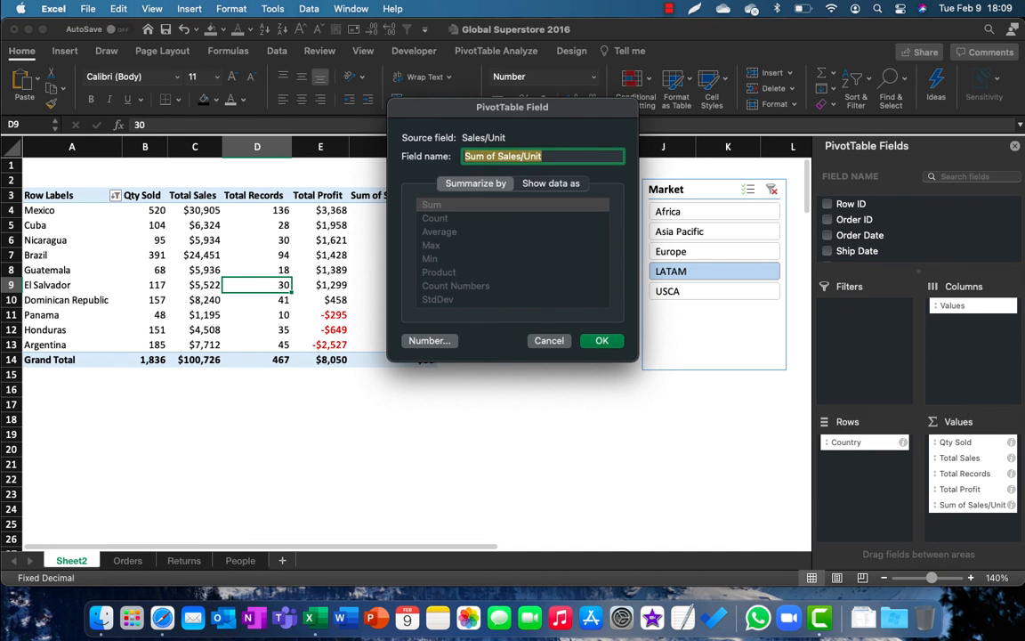
{"action": "key", "text": "alt+shift+Left"}
{"action": "key", "text": "alt+shift+Left"}
{"action": "key", "text": "BackSpace"}
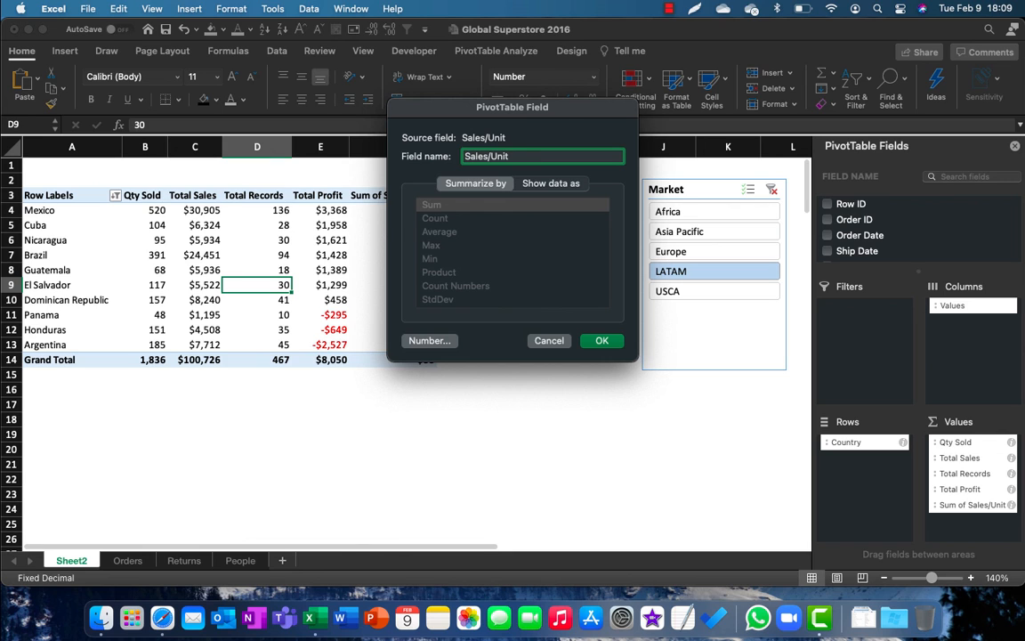
{"action": "key", "text": "Return"}
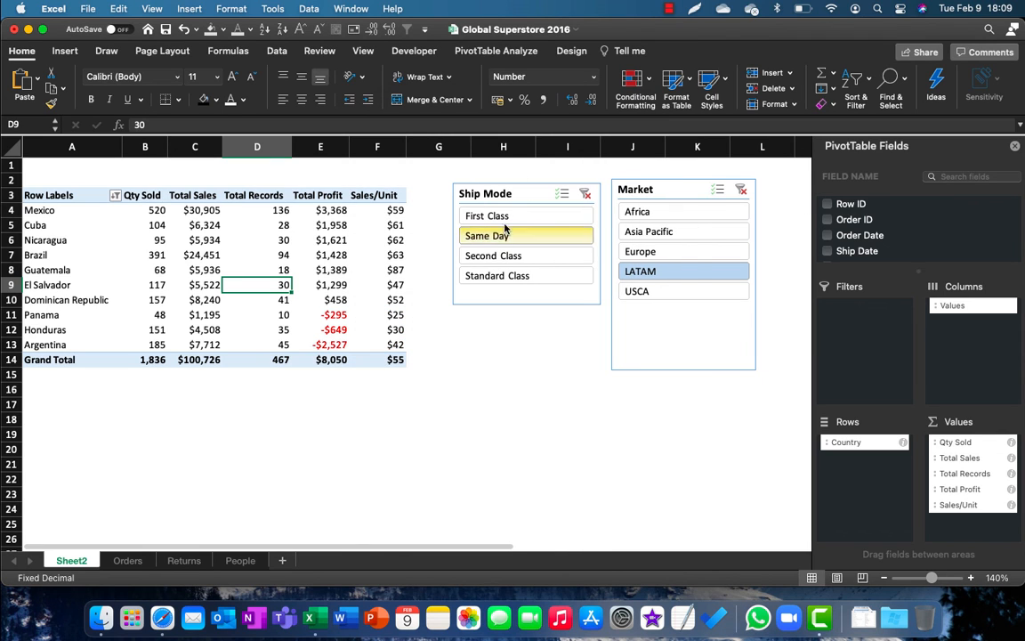
{"action": "left_click", "coordinate": [392, 299]}
{"action": "left_click", "coordinate": [267, 345]}
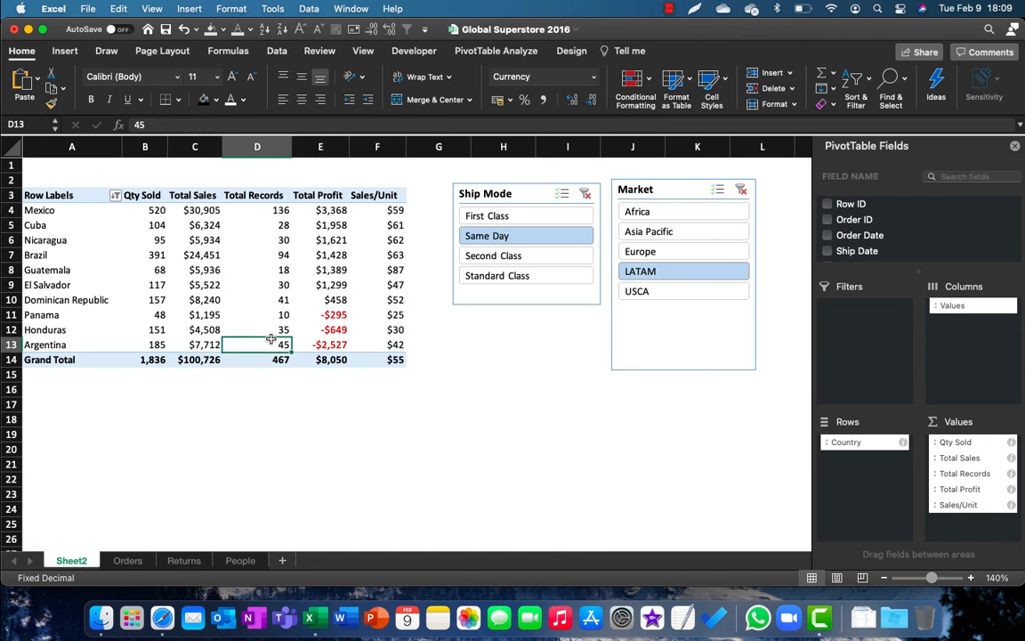
{"action": "left_click", "coordinate": [669, 10]}
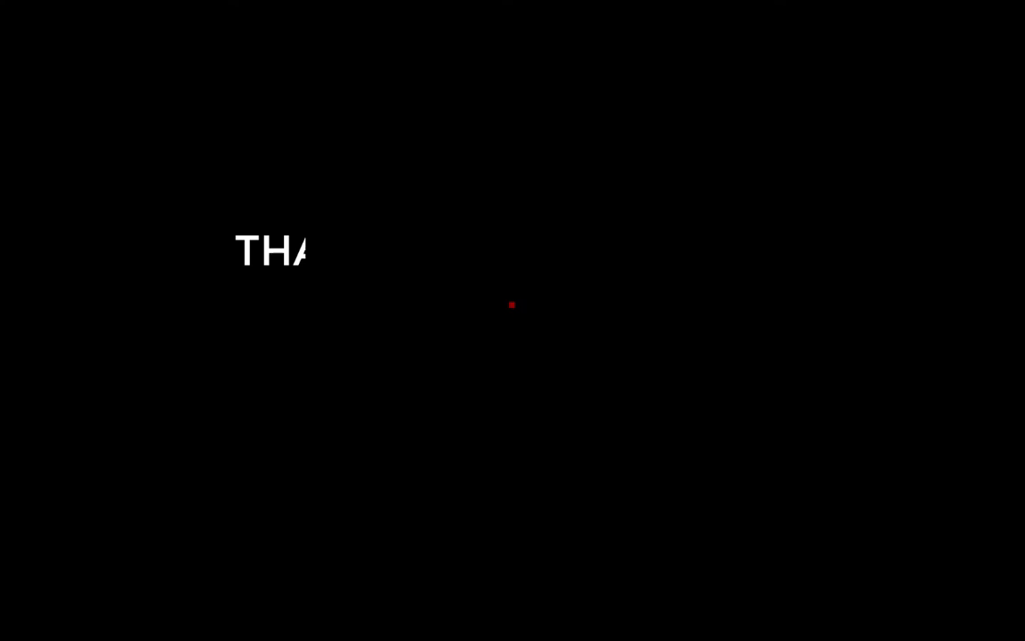